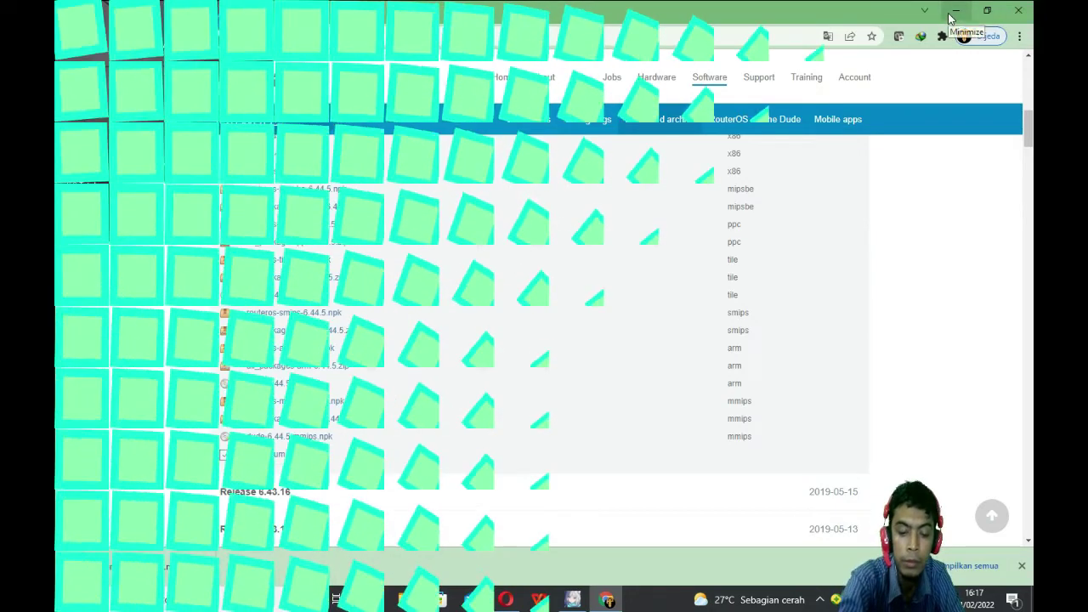
Step: Minimize the Chrome window to bring up the WinBox login window
left_click(955, 12)
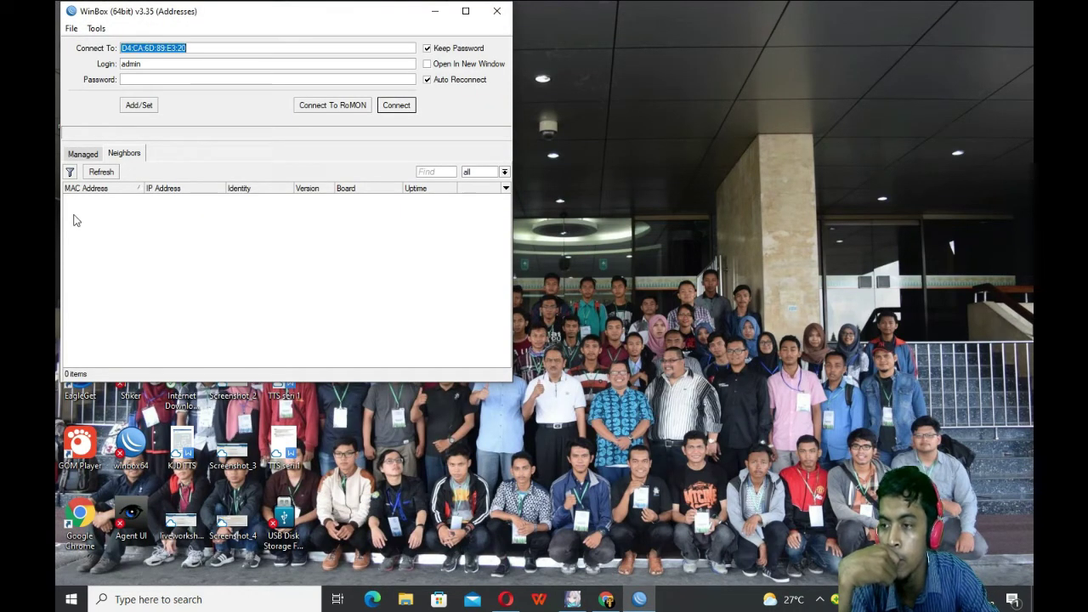
Step: Connect to the discovered hAP lite router from the Neighbors list
left_click(89, 155)
left_click(127, 154)
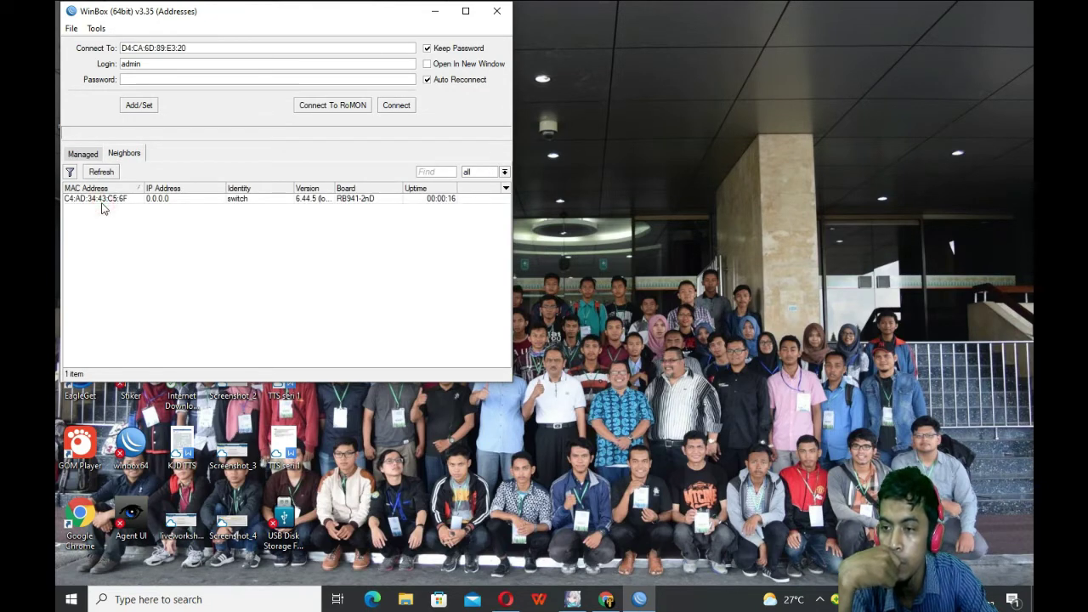
left_click(103, 199)
left_click(396, 106)
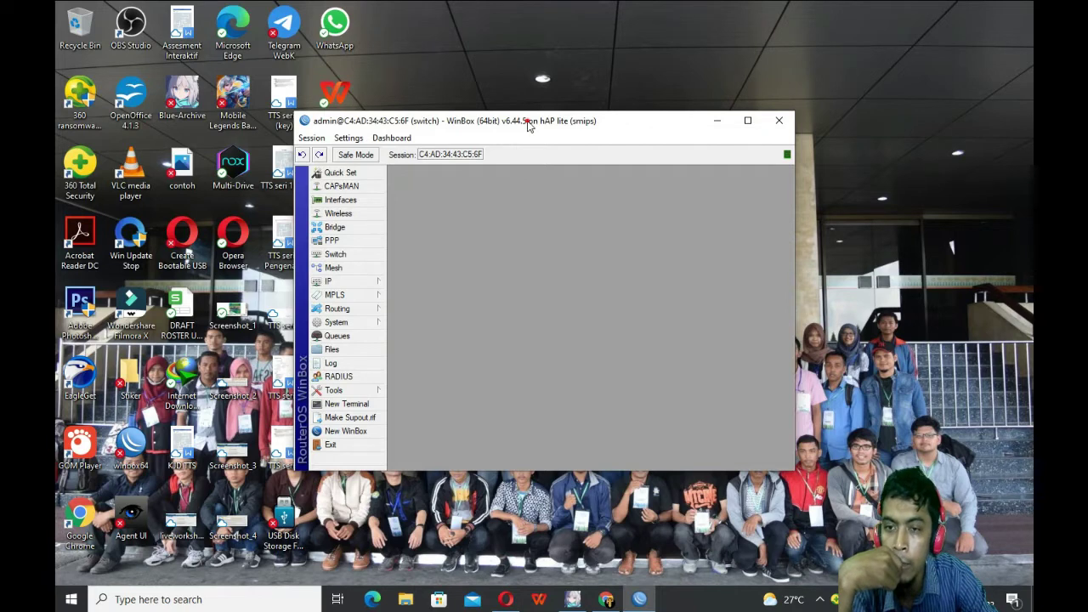
left_click_drag(527, 125, 500, 129)
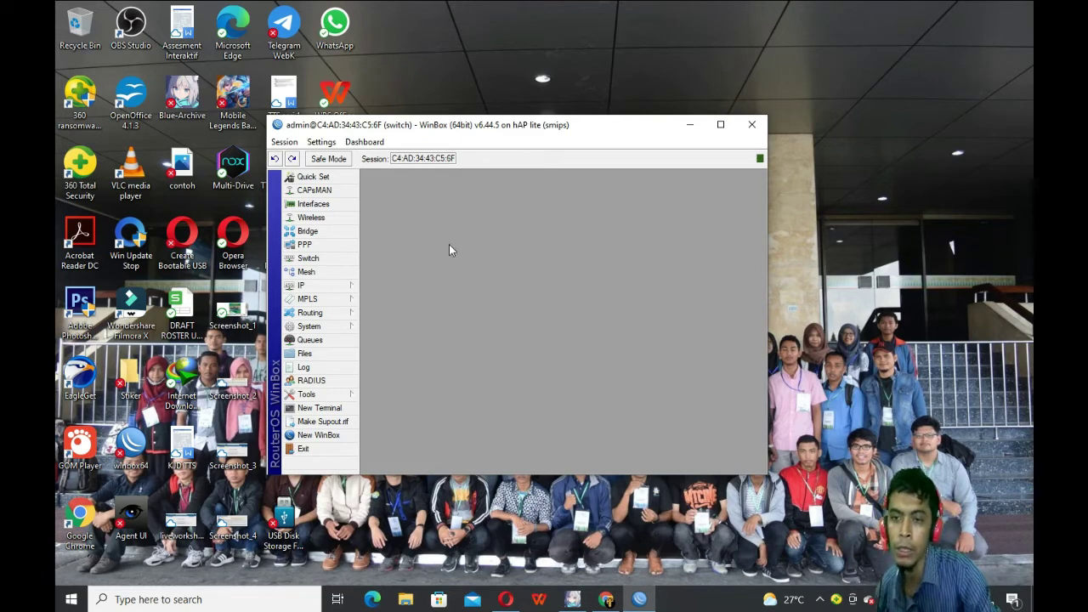
Step: Check the router's System Resources, then maximize the session window
left_click(327, 314)
left_click(330, 327)
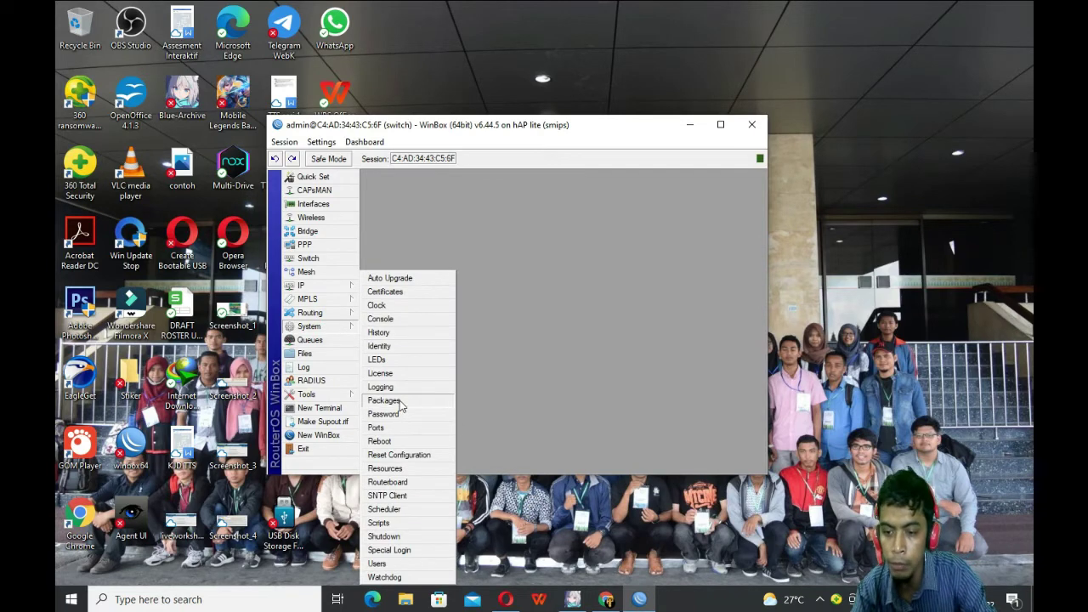
left_click(387, 469)
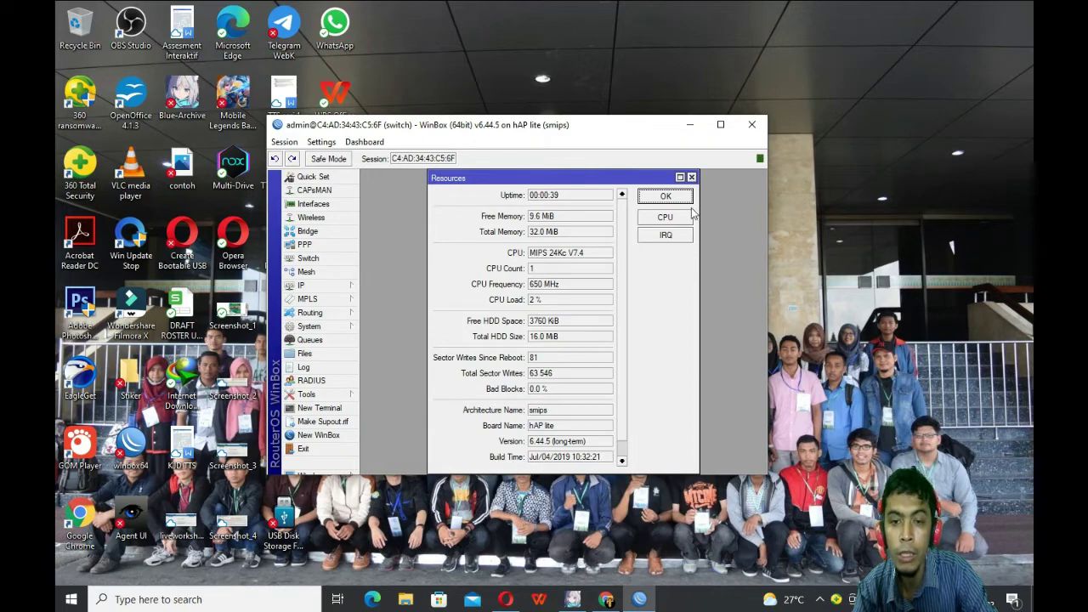
left_click(691, 179)
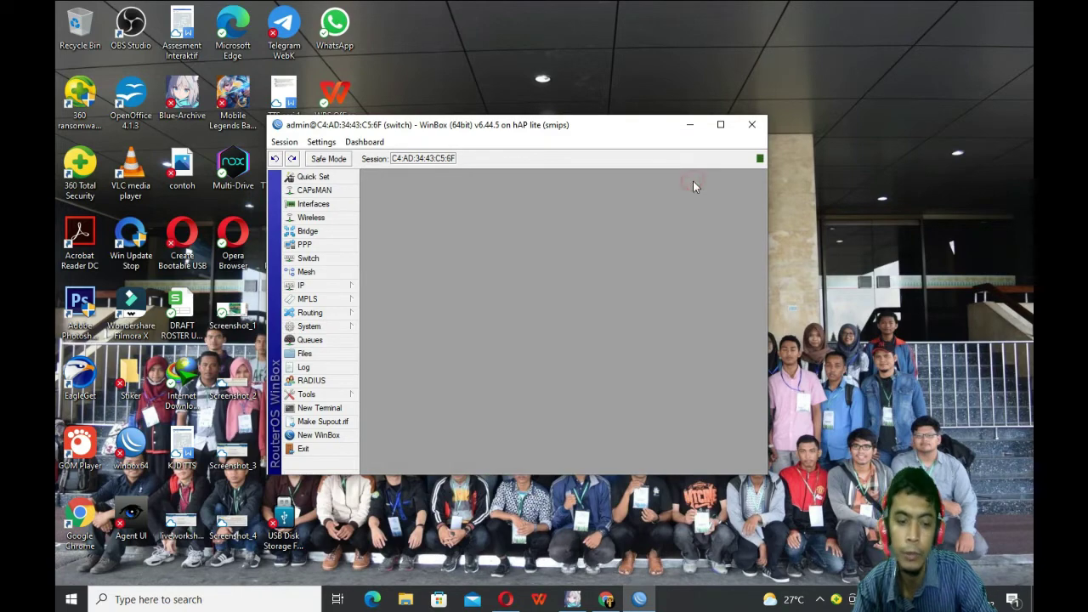
left_click(720, 124)
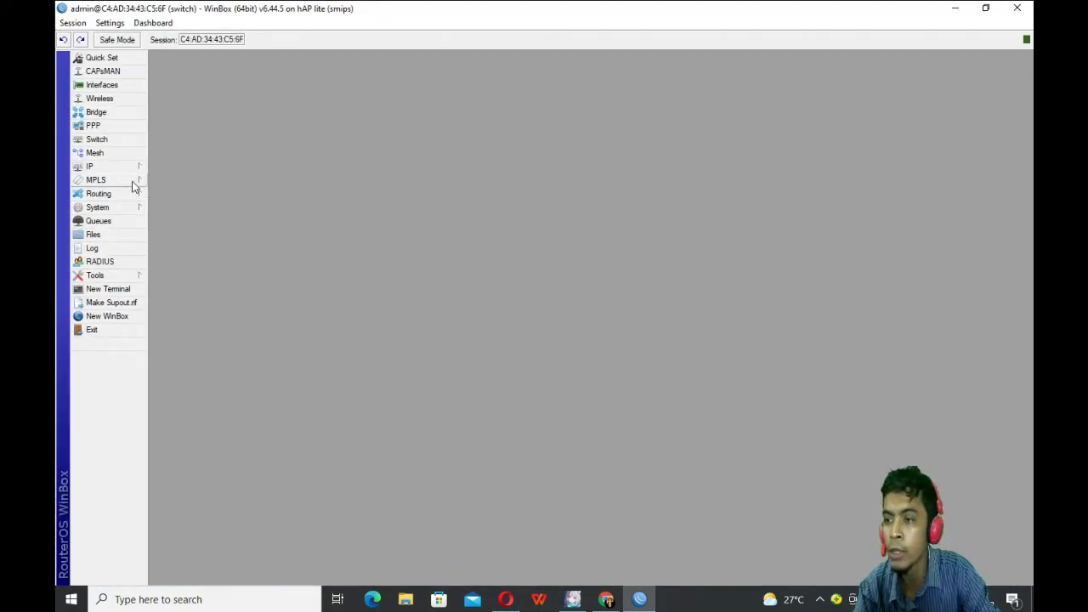
left_click(97, 208)
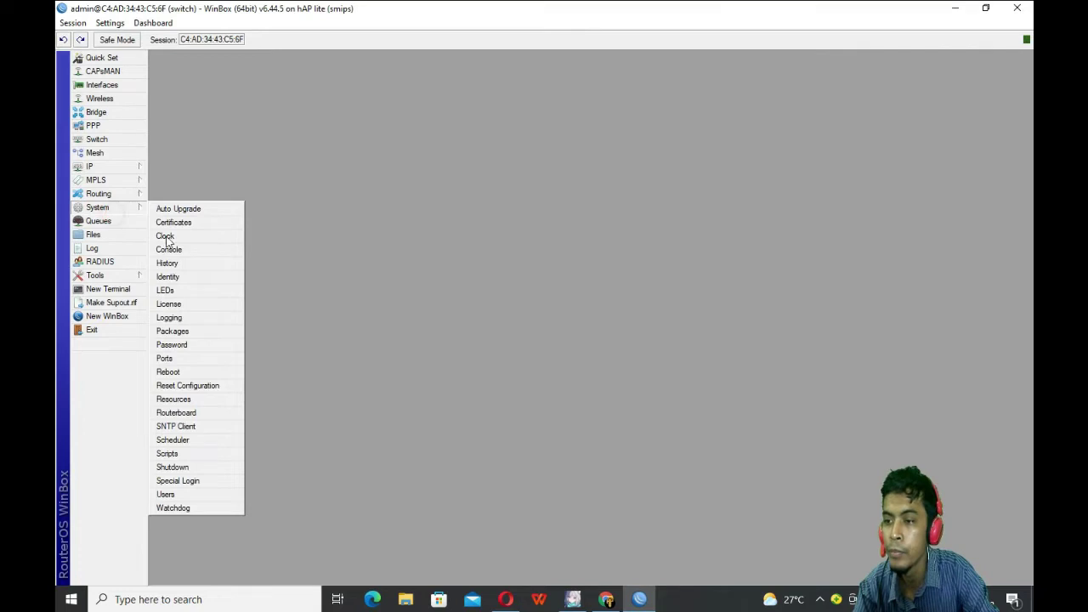
Step: Reset the router configuration with No Default Configuration and confirm the reboot
left_click(194, 387)
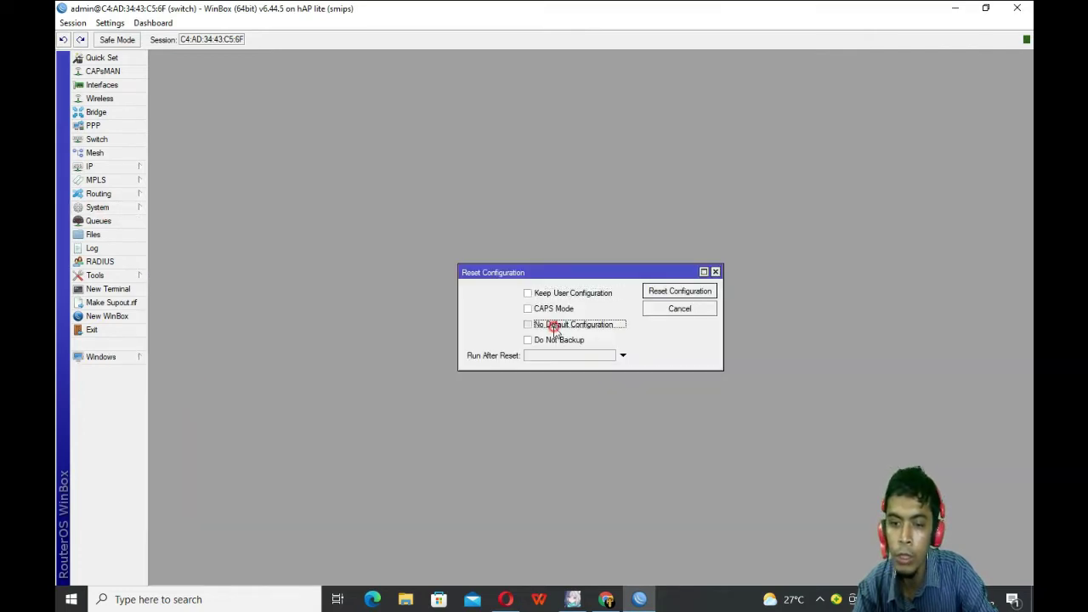
left_click(555, 324)
left_click(676, 293)
left_click(601, 312)
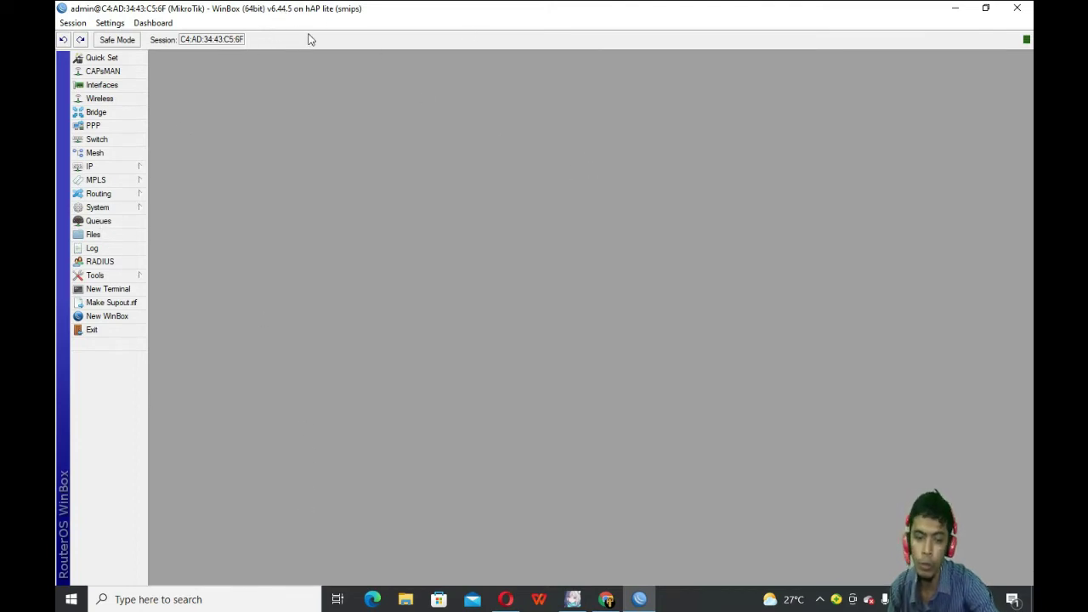
Step: Rename the router's System Identity to R_utama(AP)
left_click(107, 207)
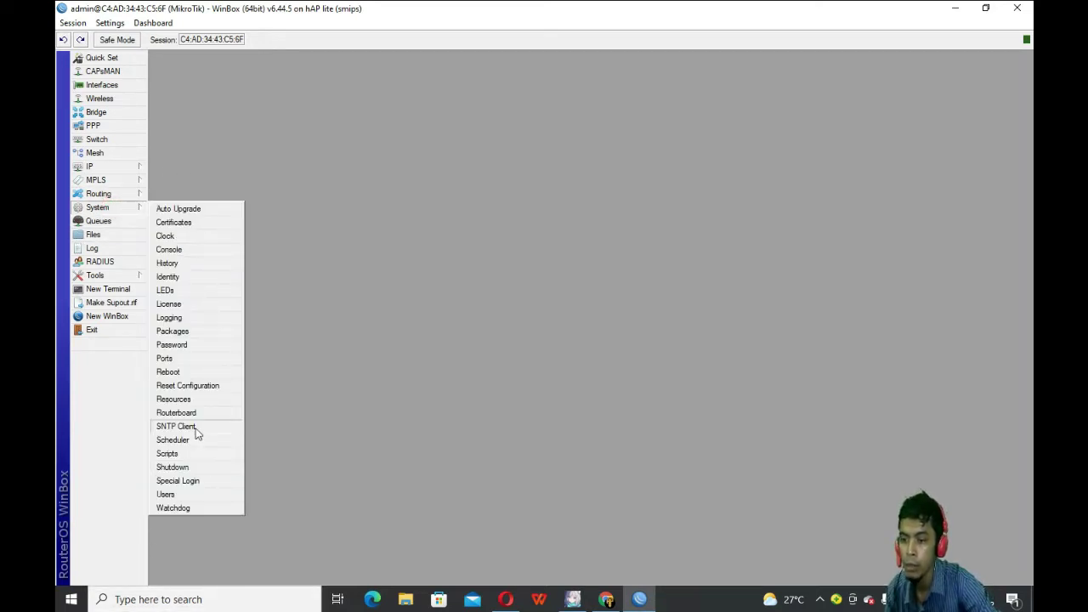
left_click(185, 277)
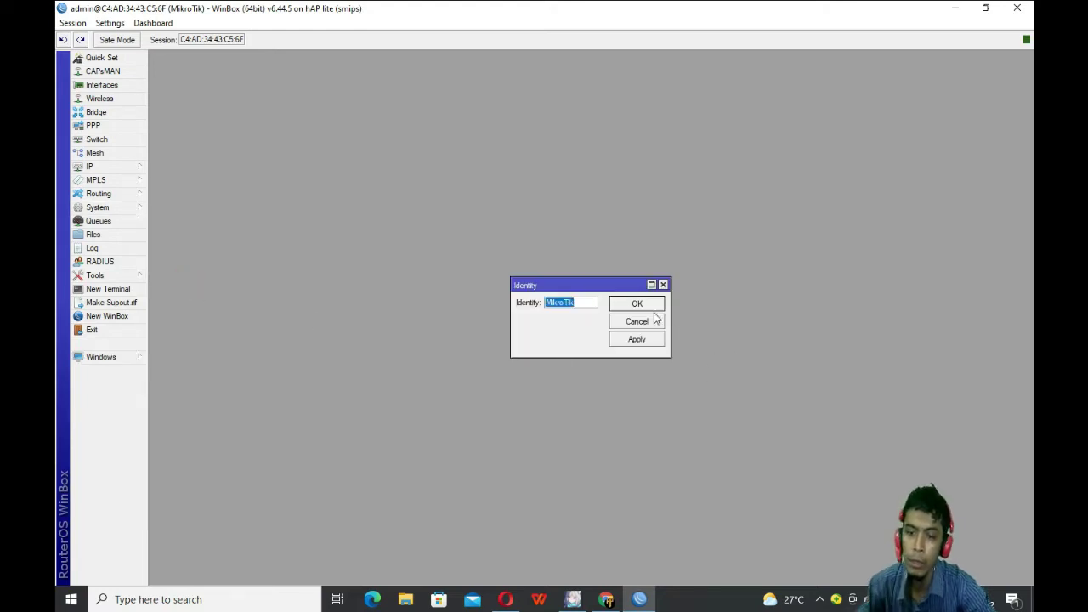
type("R_utama(AP")
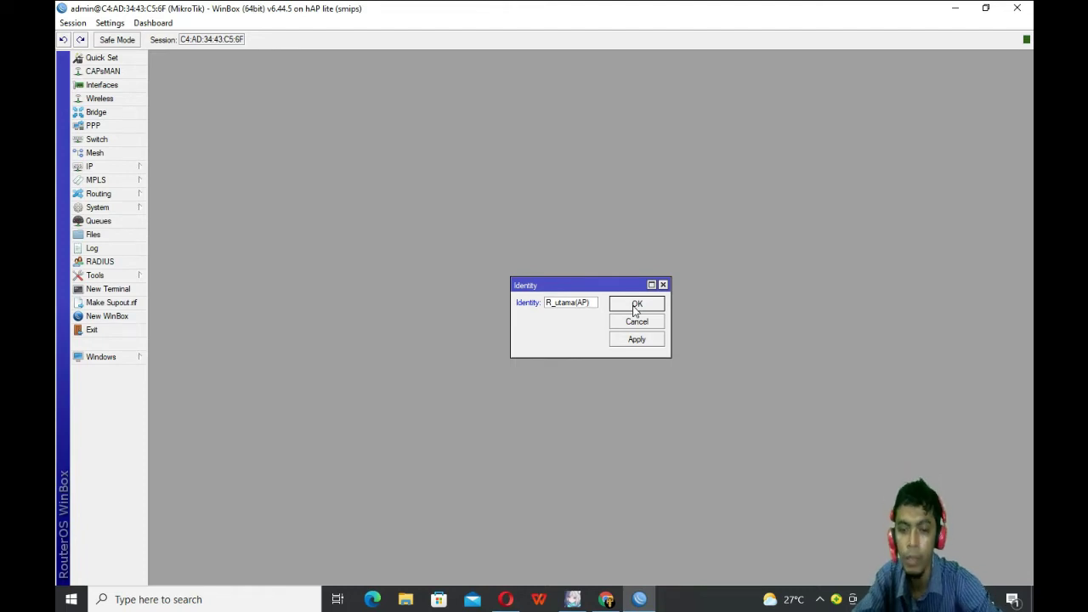
left_click(629, 338)
left_click(634, 303)
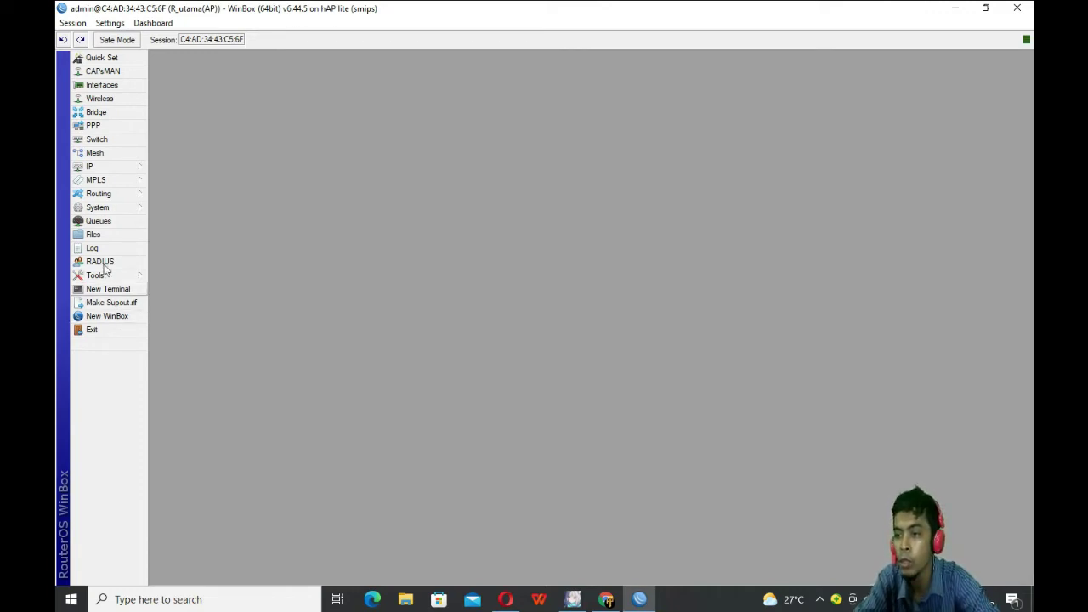
Step: Upload routeros-smips-6.44.5.npk from D:\UKK to the router's Files
left_click(100, 237)
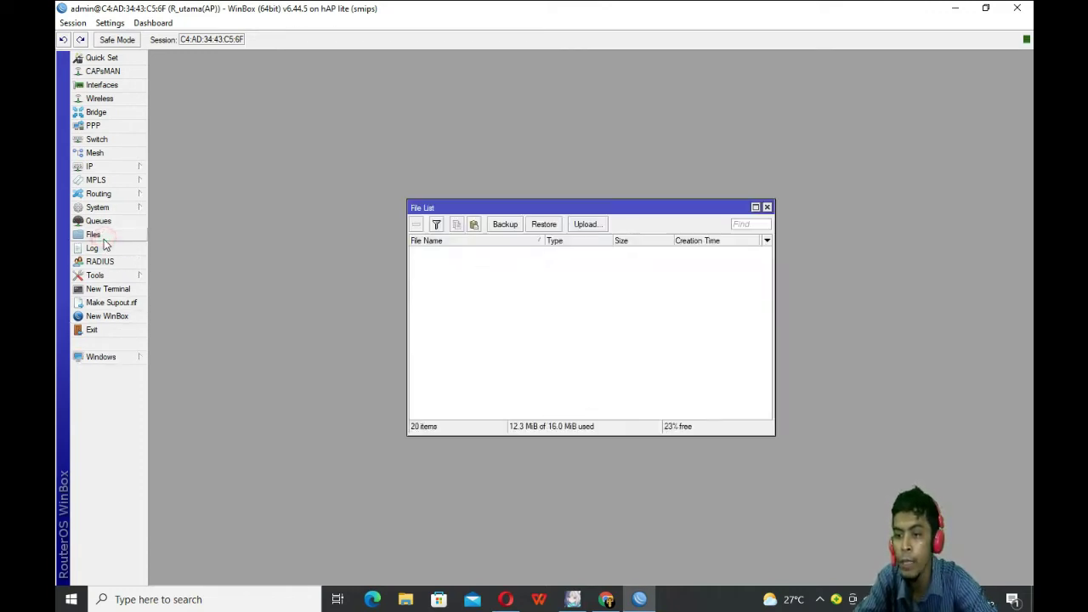
left_click(576, 227)
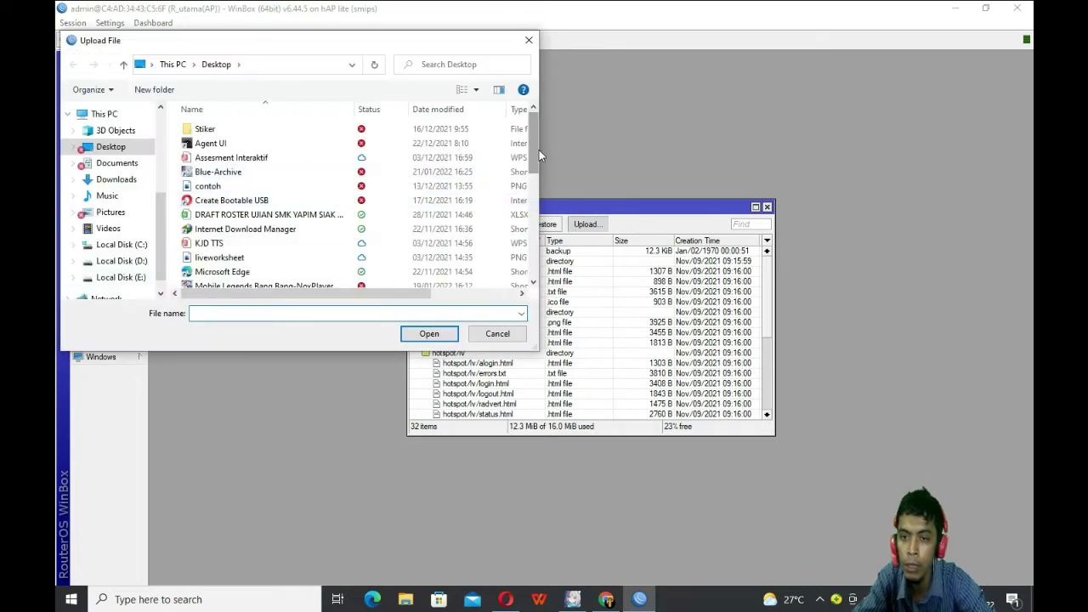
left_click_drag(534, 150, 536, 276)
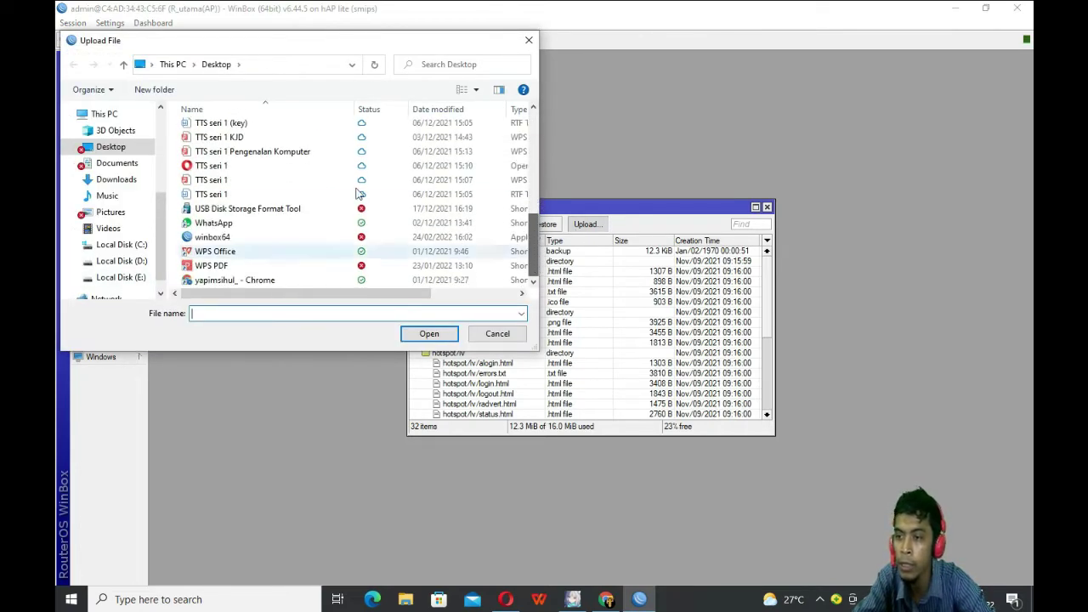
left_click(136, 181)
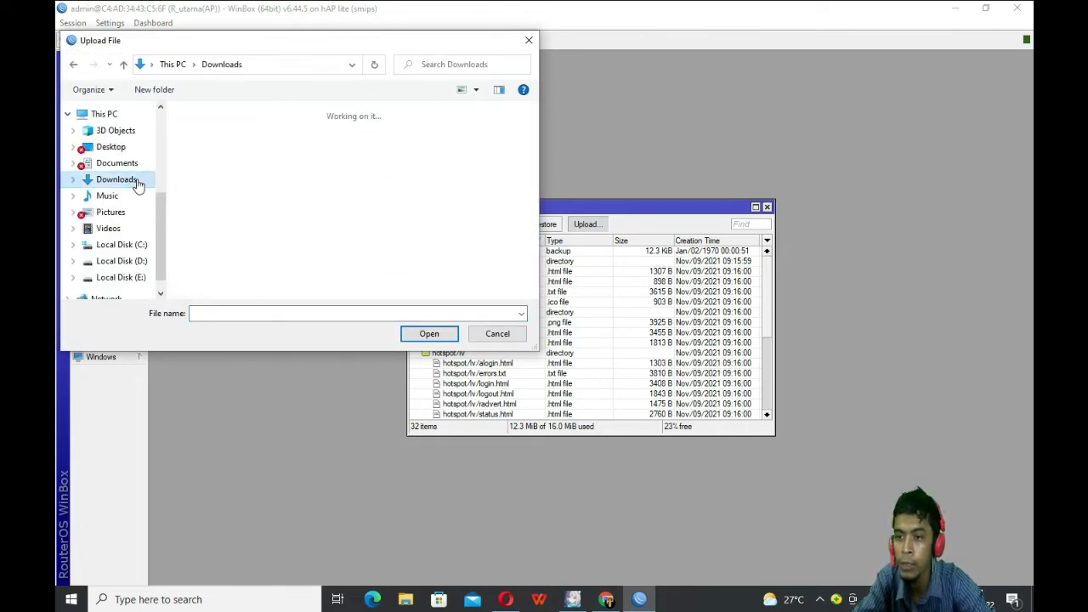
left_click(128, 261)
scroll(225, 245, "down", 4)
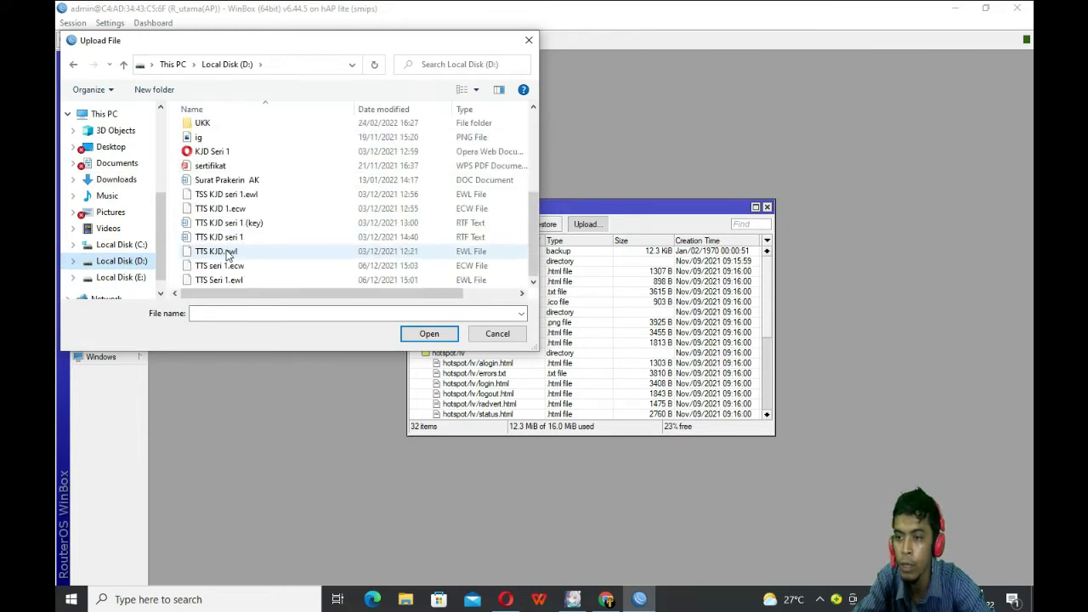
scroll(230, 250, "up", 1)
double_click(203, 153)
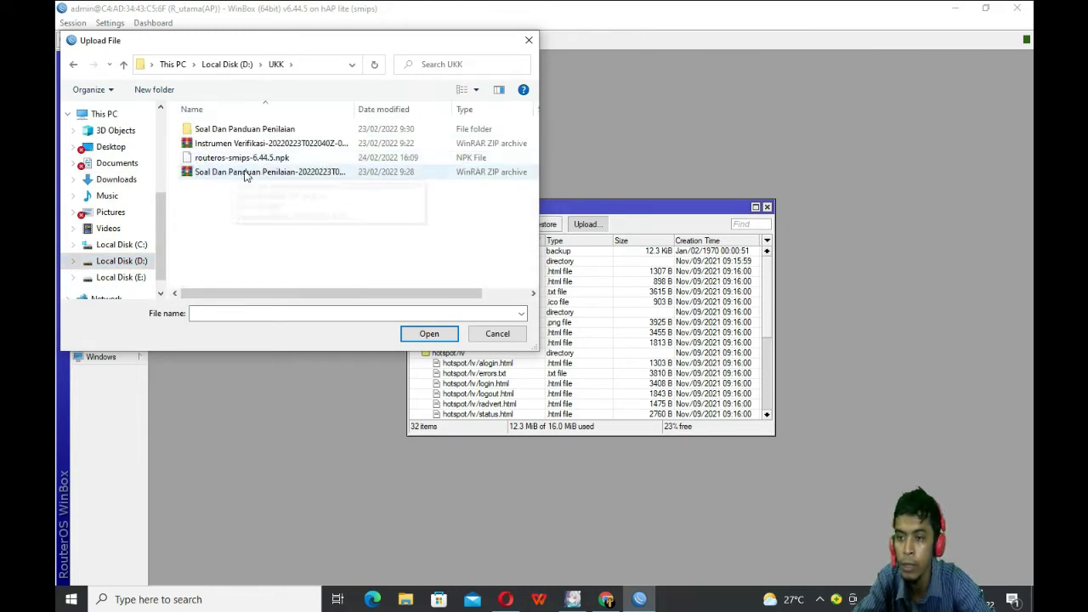
left_click(242, 158)
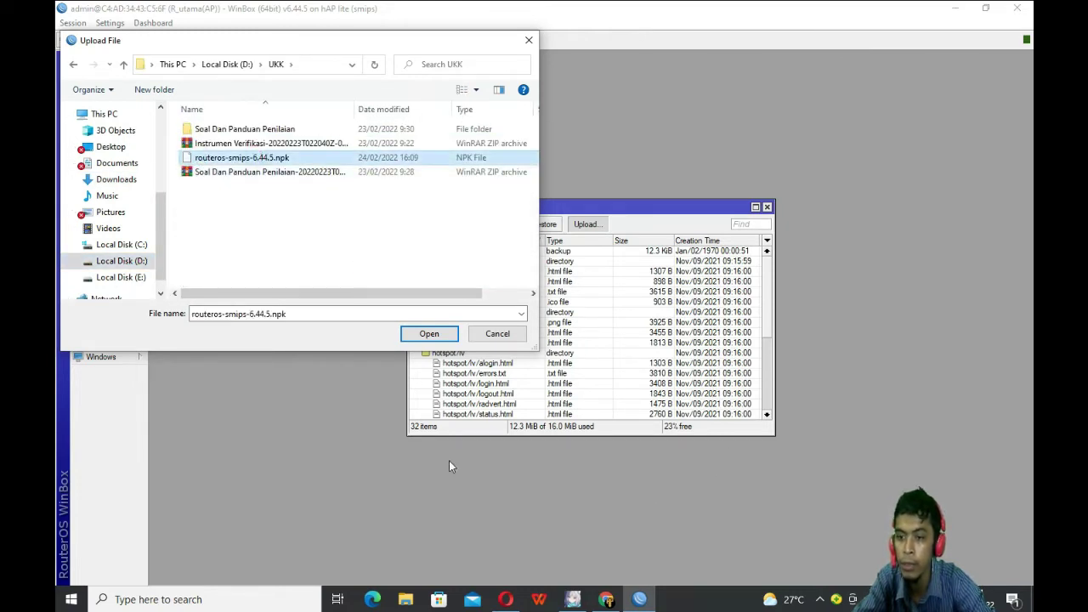
left_click(441, 340)
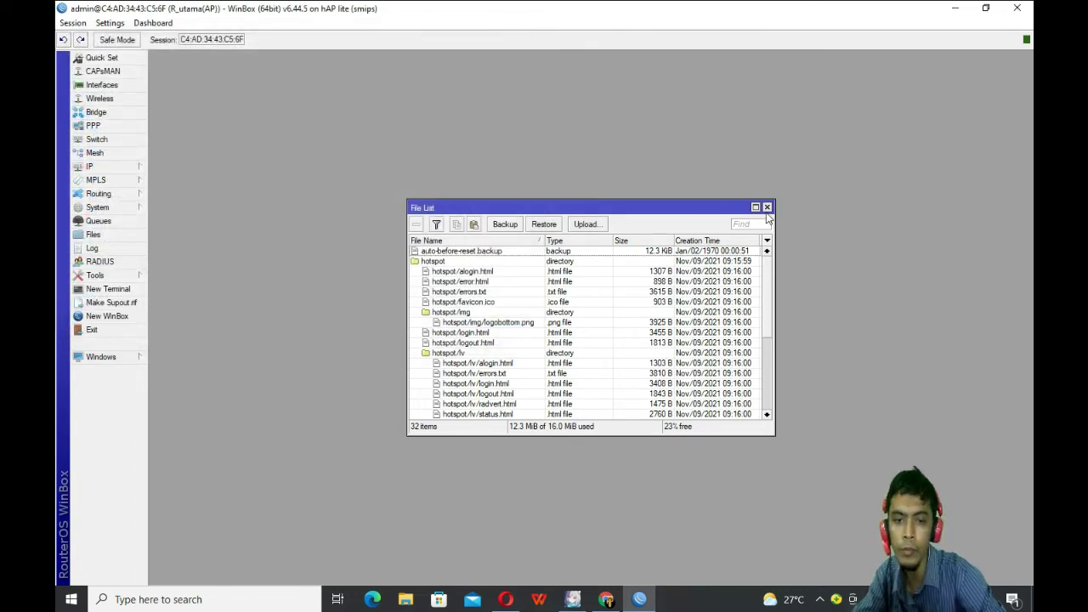
left_click(767, 207)
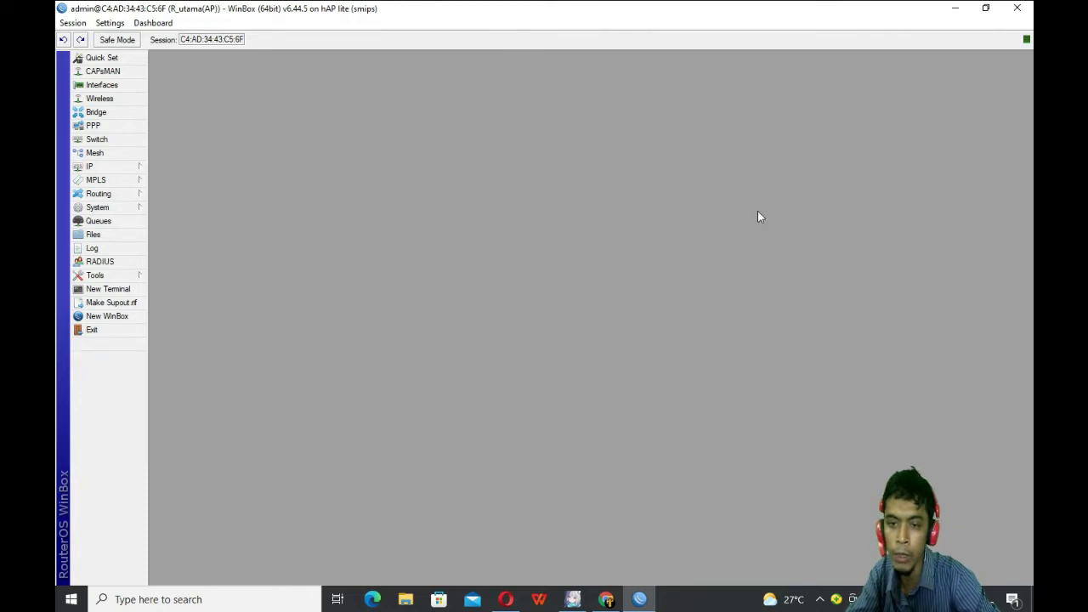
left_click(98, 209)
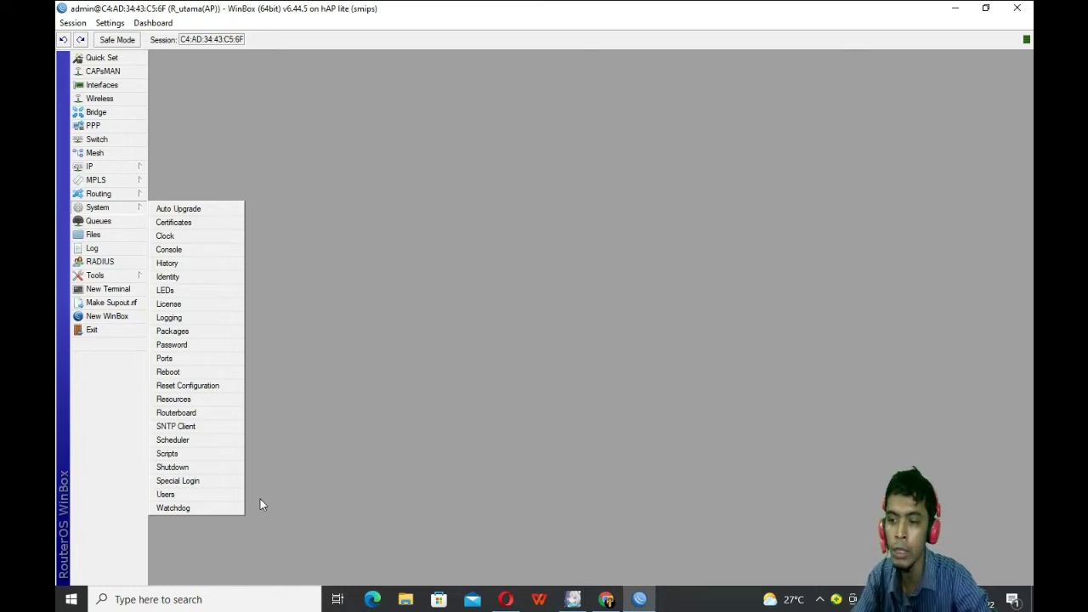
left_click(415, 404)
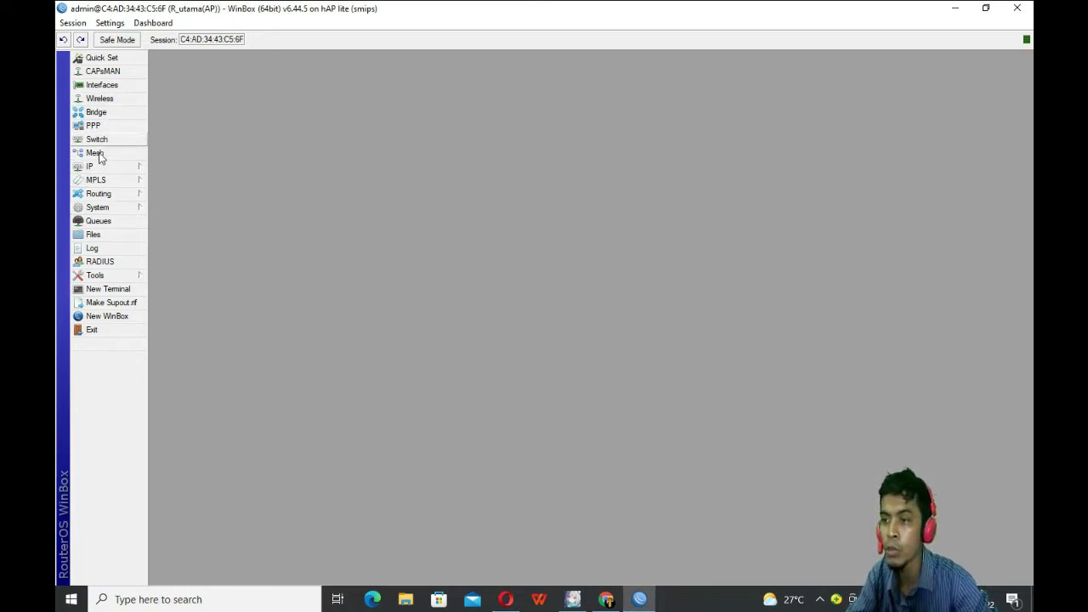
Step: Show the VLAN tab of the interface list and start a new VLAN interface
left_click(100, 85)
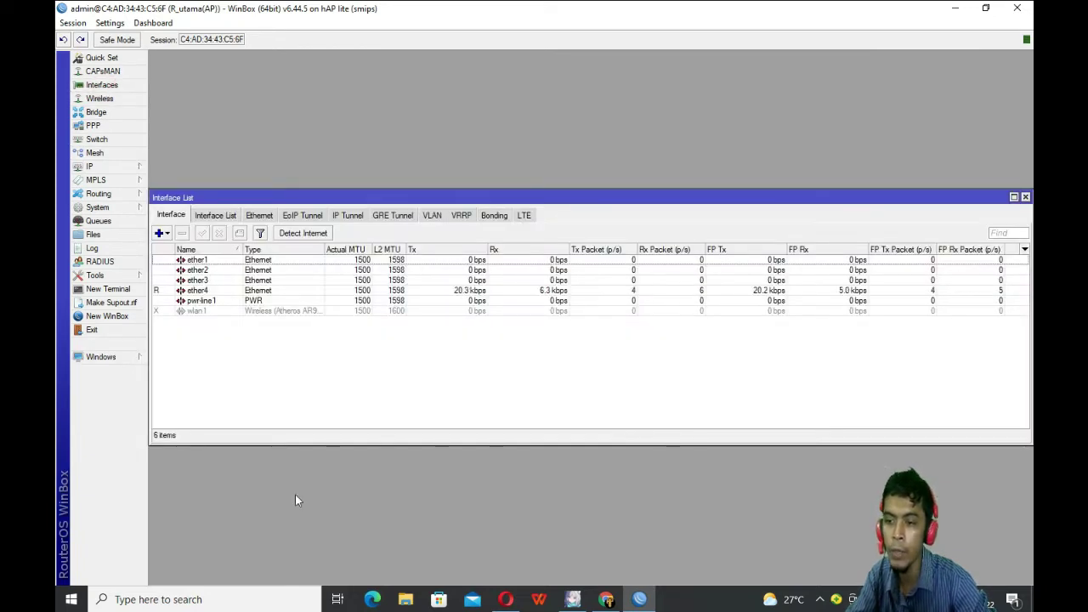
left_click(434, 216)
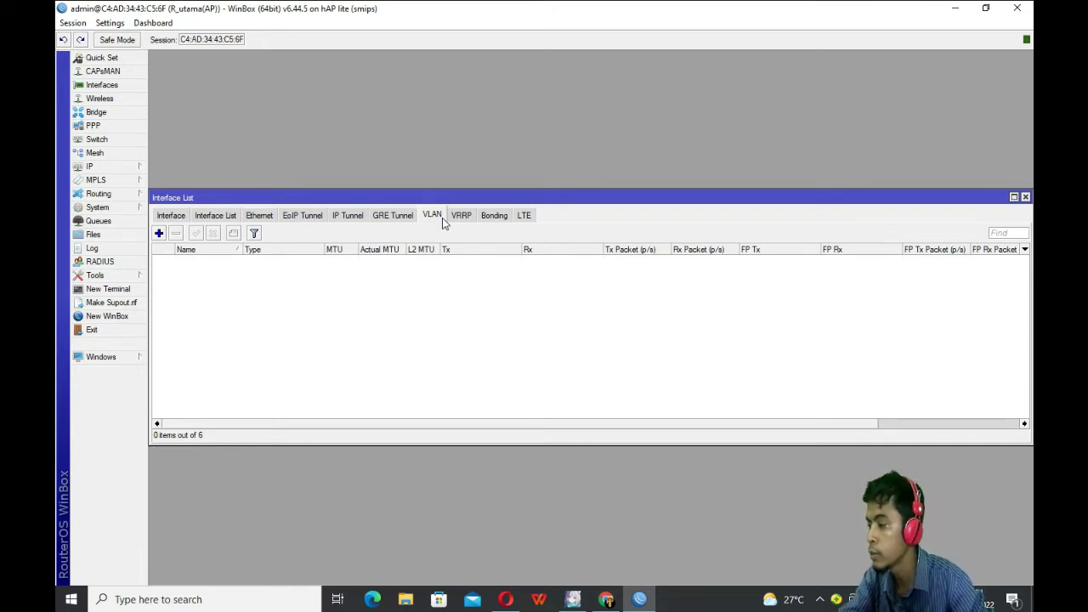
left_click(158, 233)
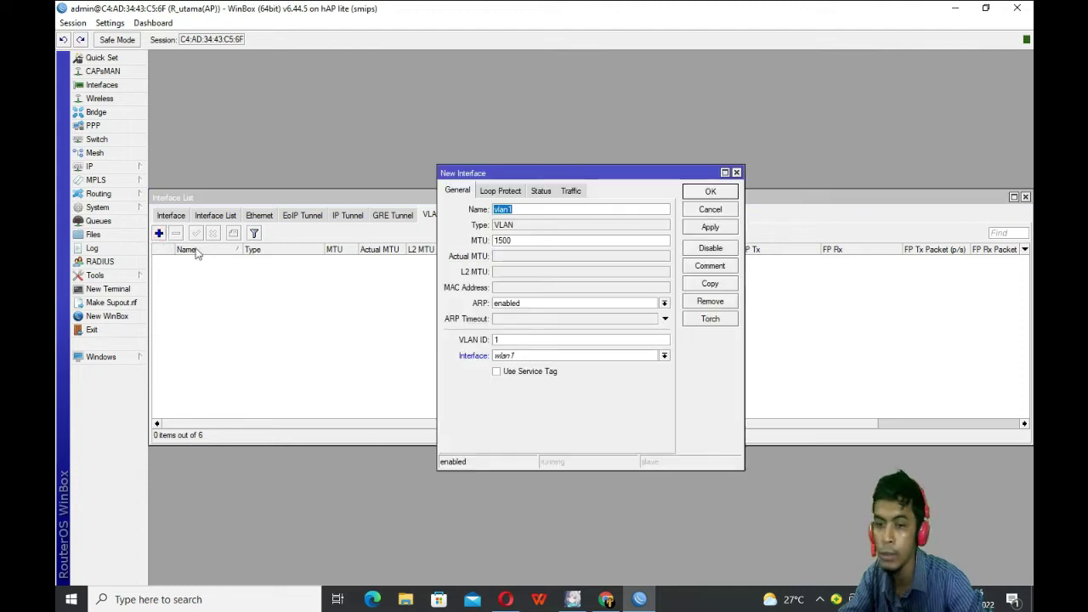
Step: Create VLAN interface Lab Admin with VLAN ID 10 on ether2
left_click(529, 211)
double_click(530, 211)
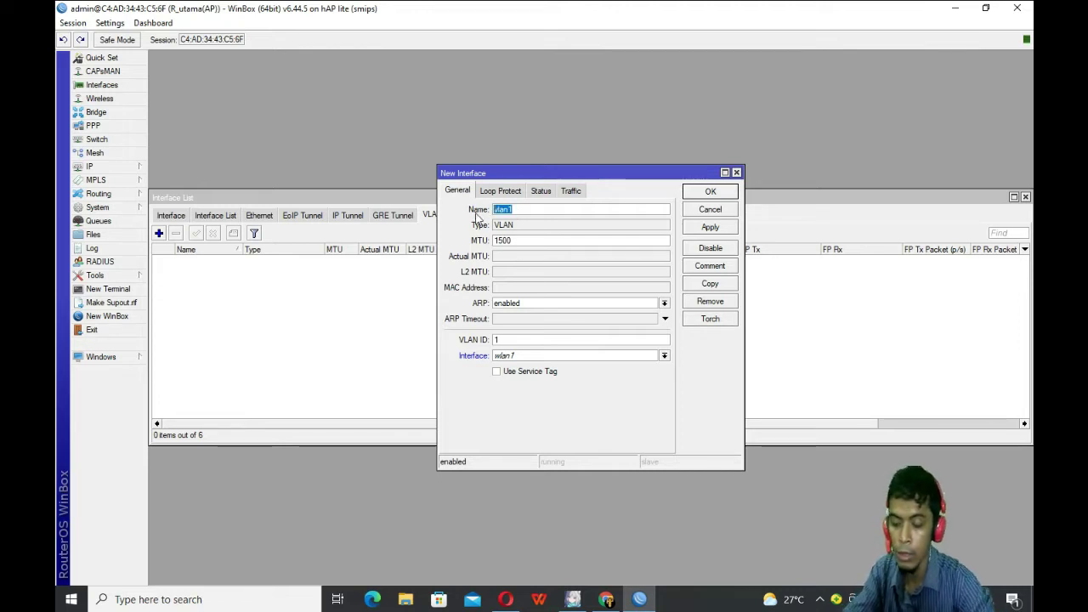
type("Lab Admin")
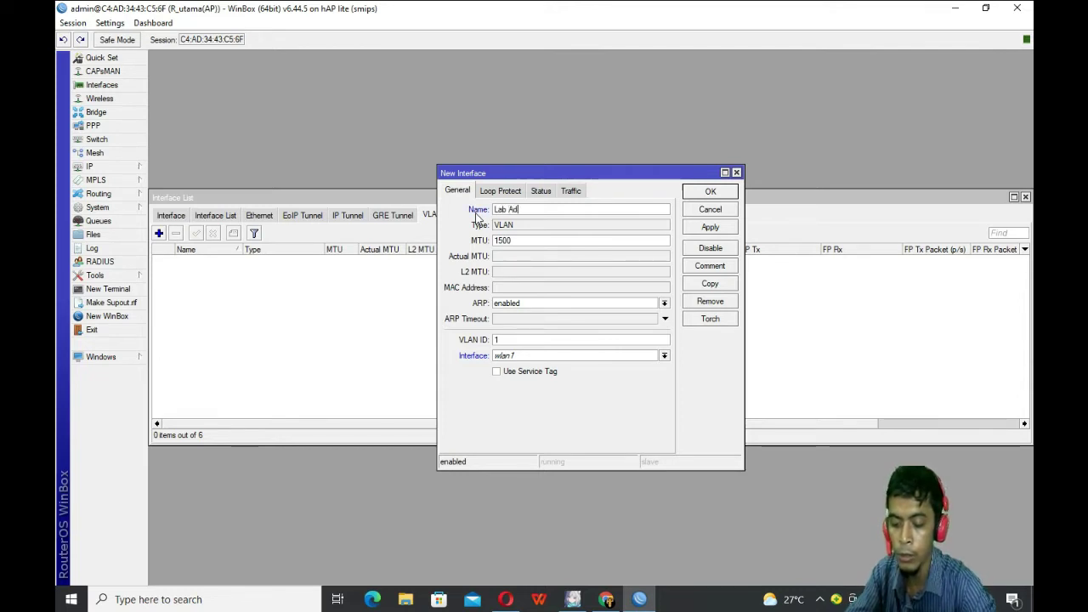
left_click(519, 341)
type("0")
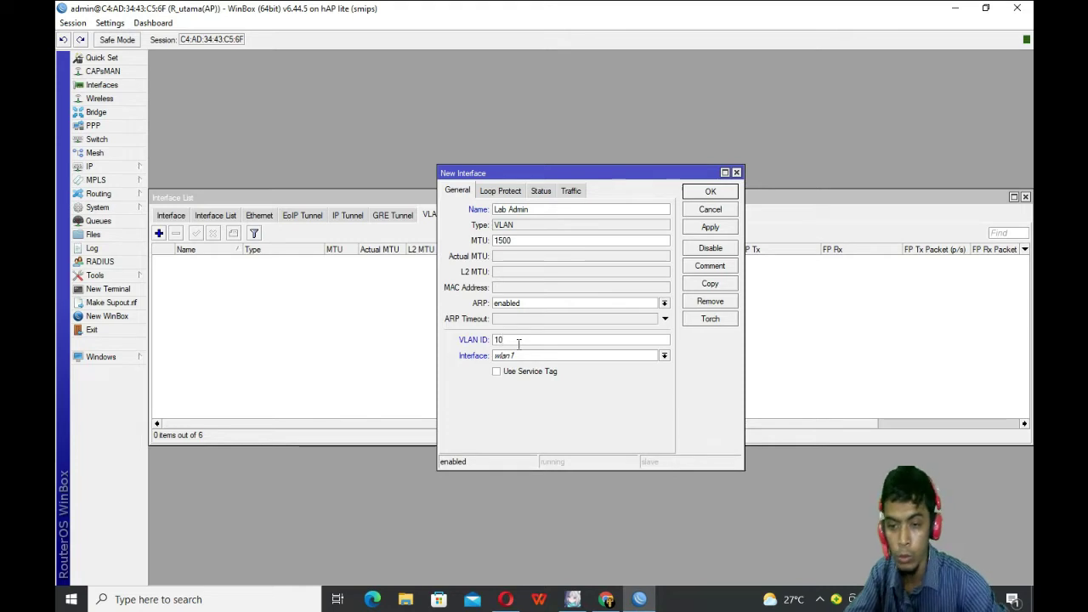
left_click(544, 357)
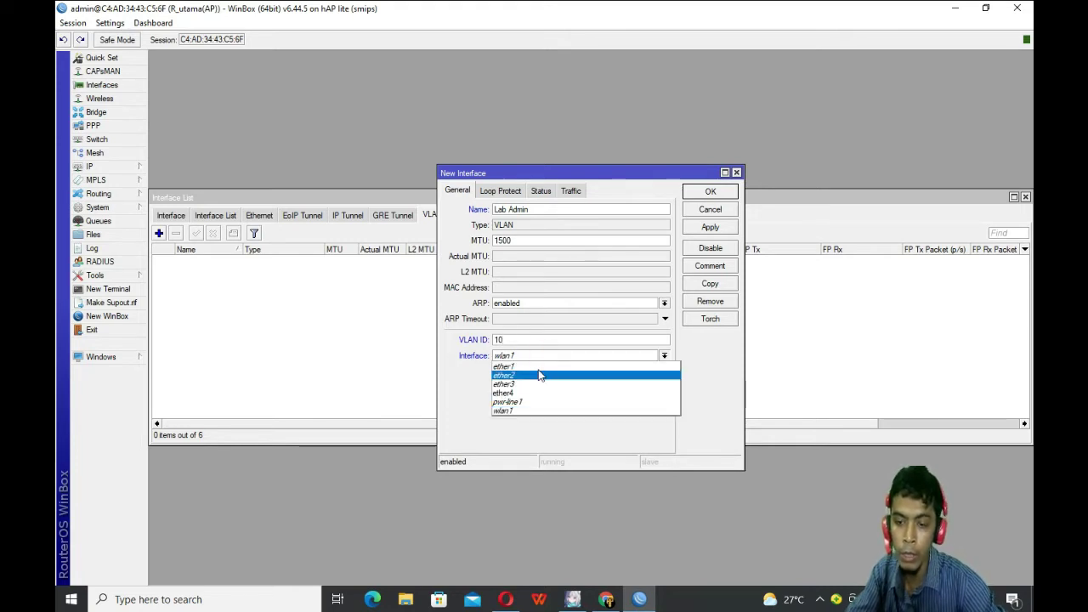
left_click(539, 375)
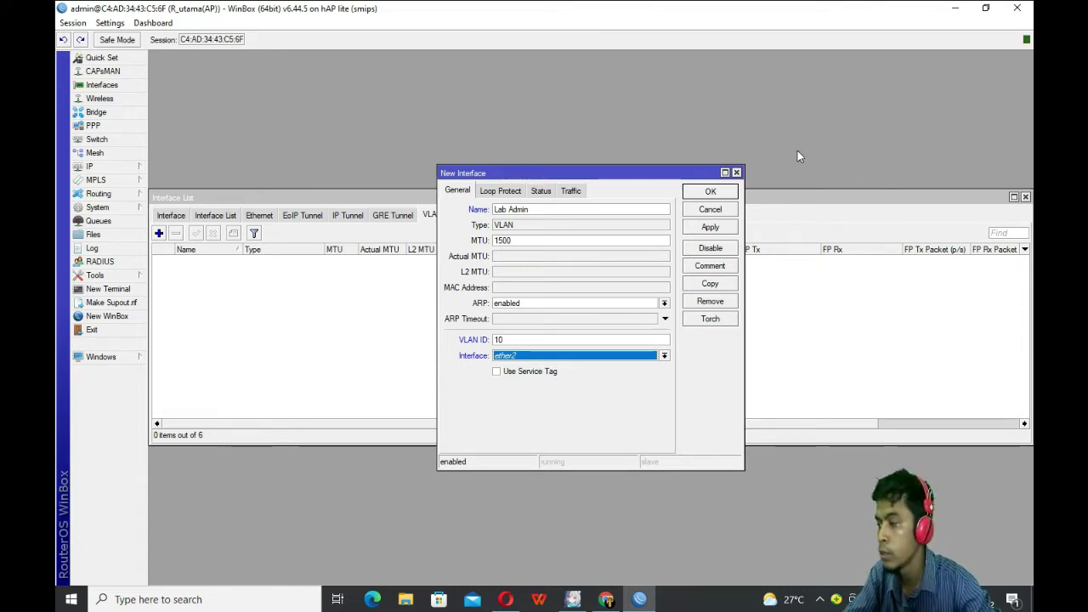
left_click(727, 229)
left_click(710, 193)
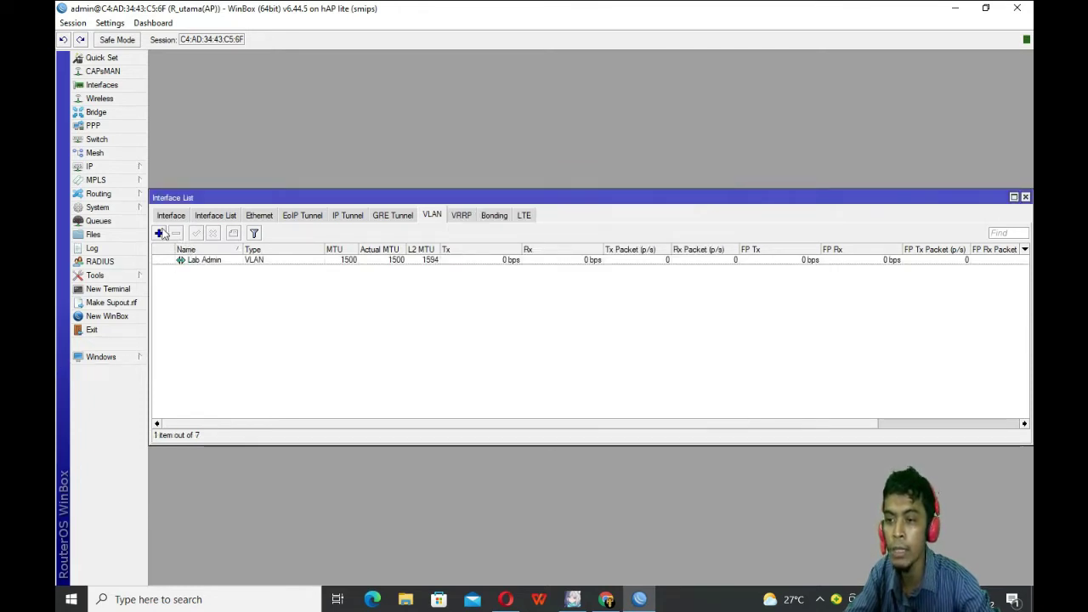
Step: Add VLAN interface Lab Jaringan with VLAN ID 20 on ether2
left_click(159, 233)
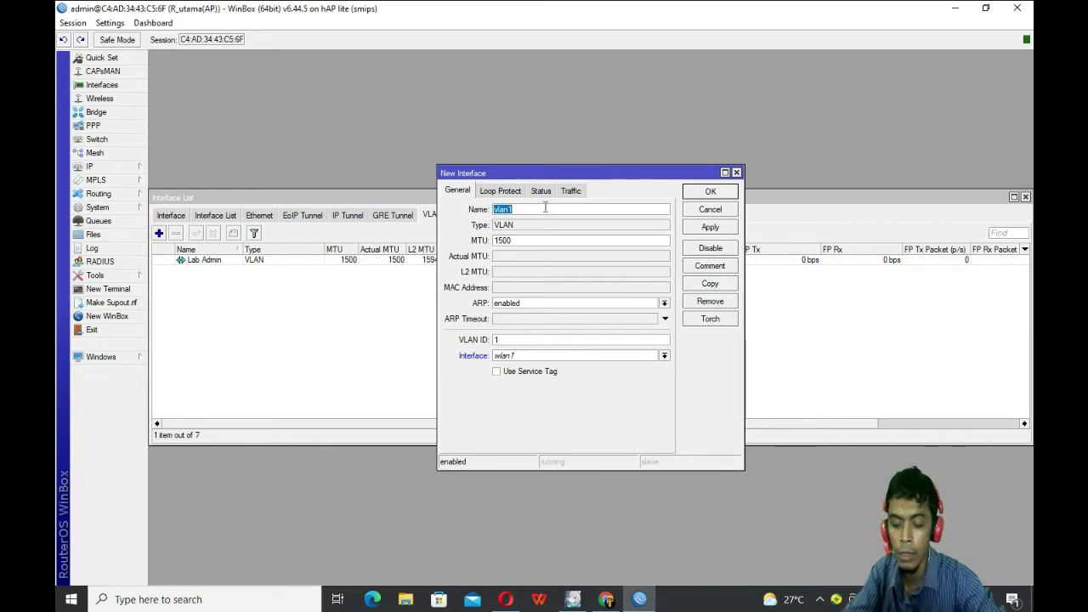
type("Lab J")
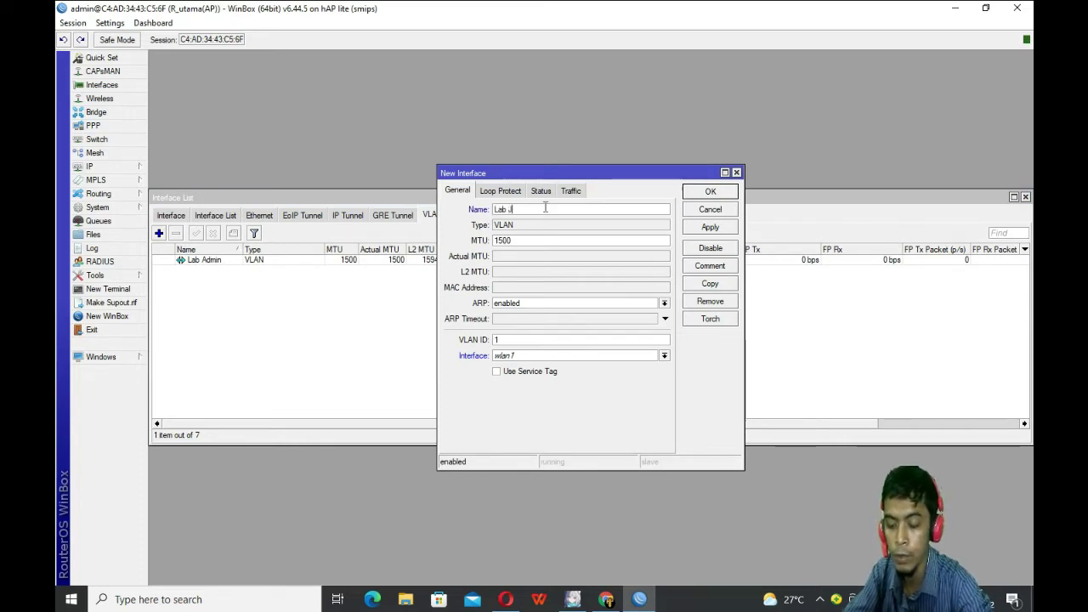
type("aringan")
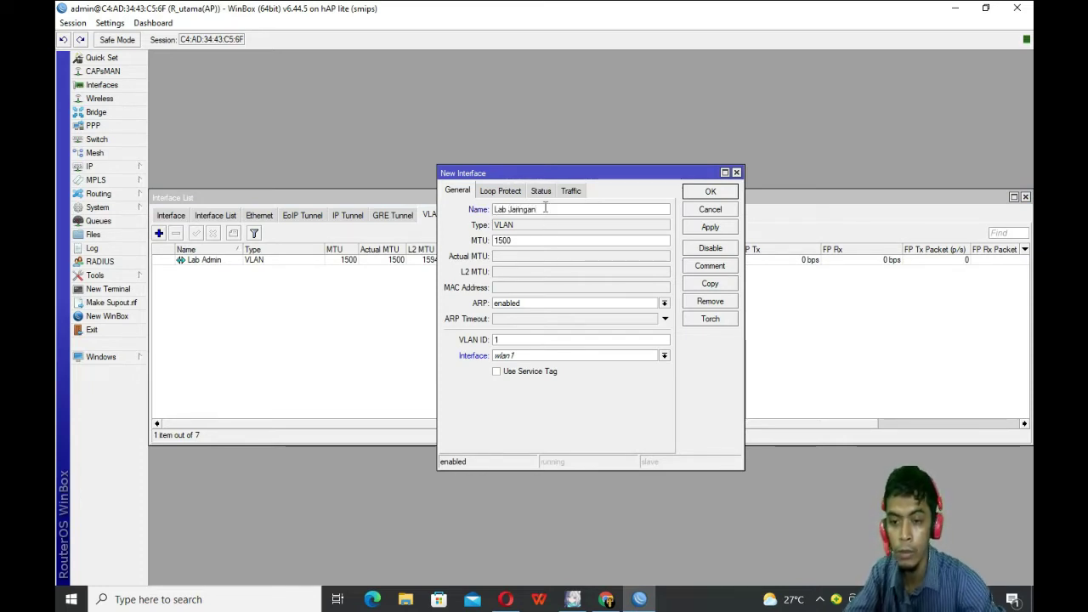
double_click(522, 339)
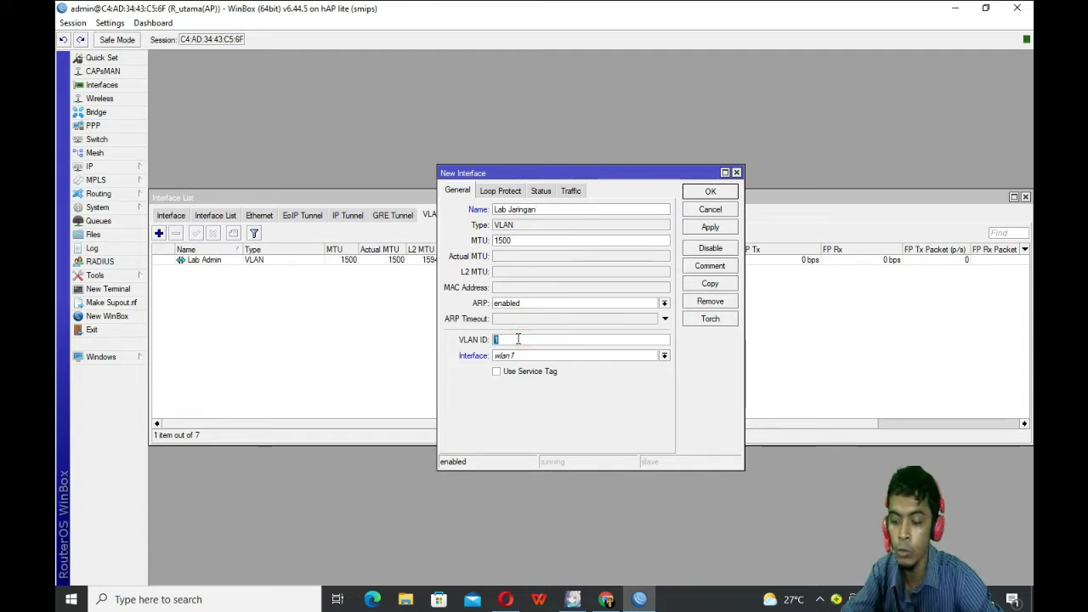
type("20")
left_click(530, 356)
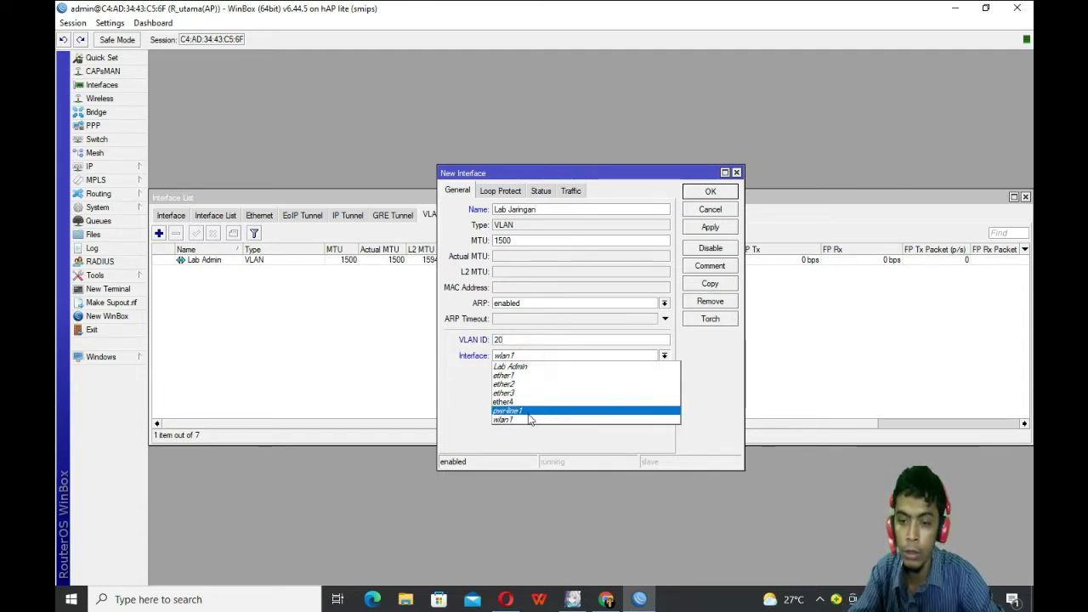
left_click(533, 388)
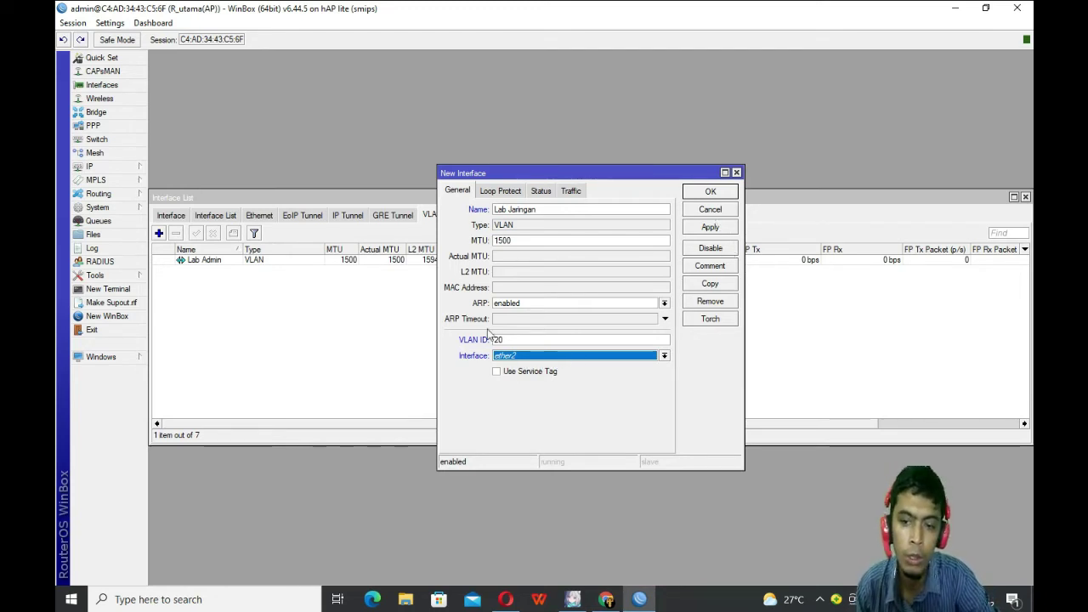
left_click(714, 227)
left_click(711, 192)
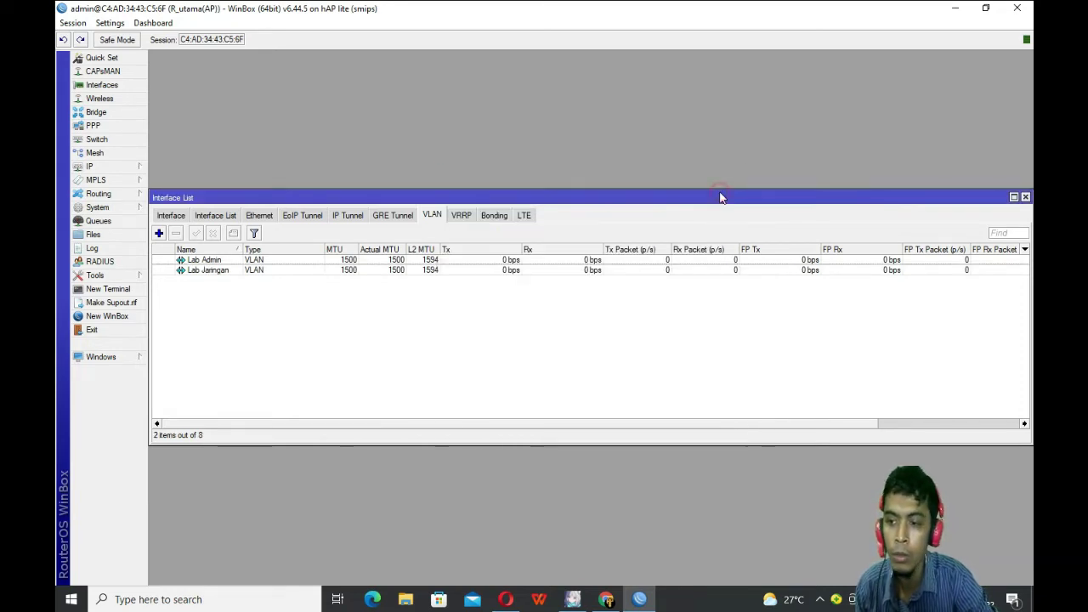
Step: Review all eight interfaces, with both VLANs under ether2, then close the list
left_click(181, 217)
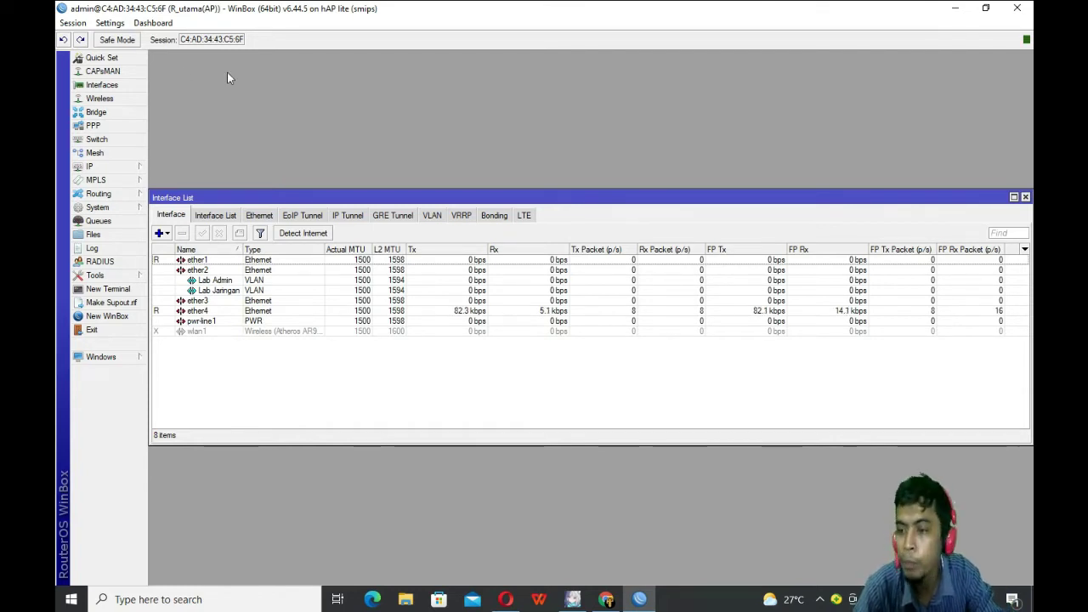
left_click(1026, 197)
left_click(110, 167)
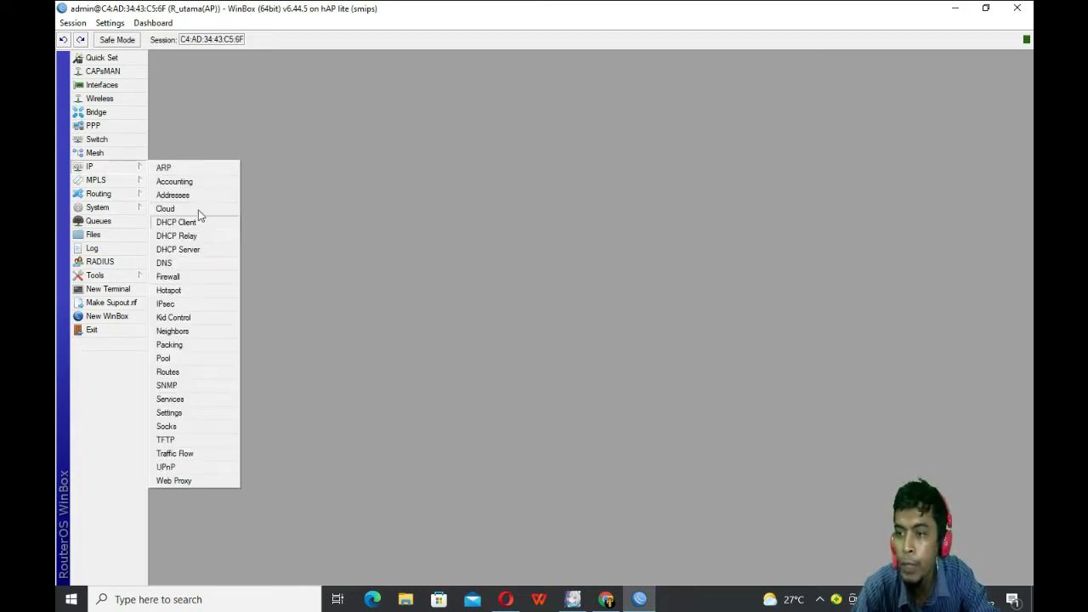
Step: Add the IP address 10.10.10.1/30 on ether2
left_click(173, 196)
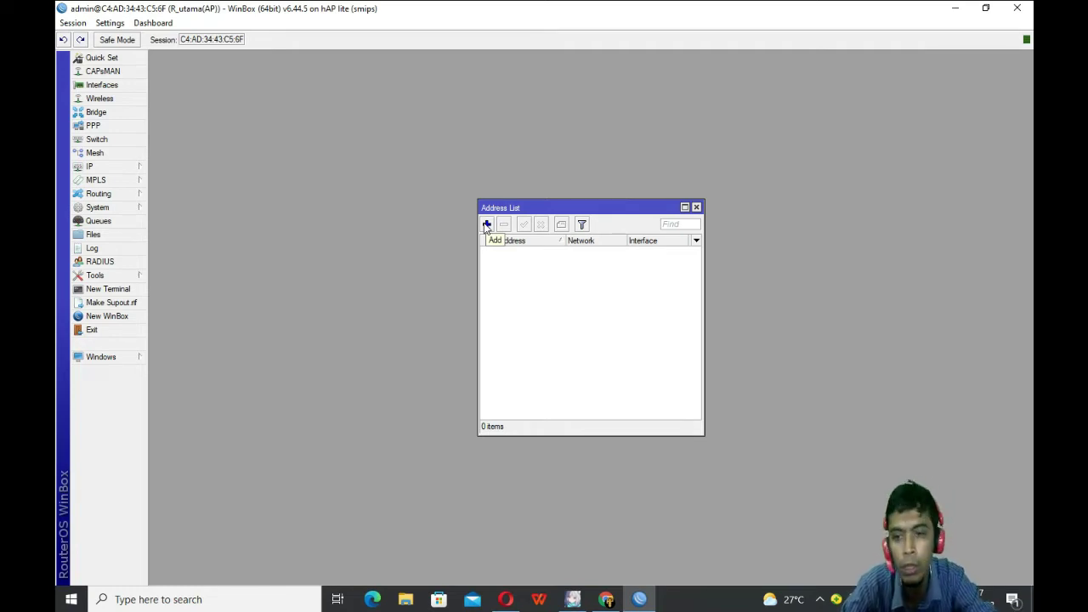
left_click(486, 225)
left_click(606, 293)
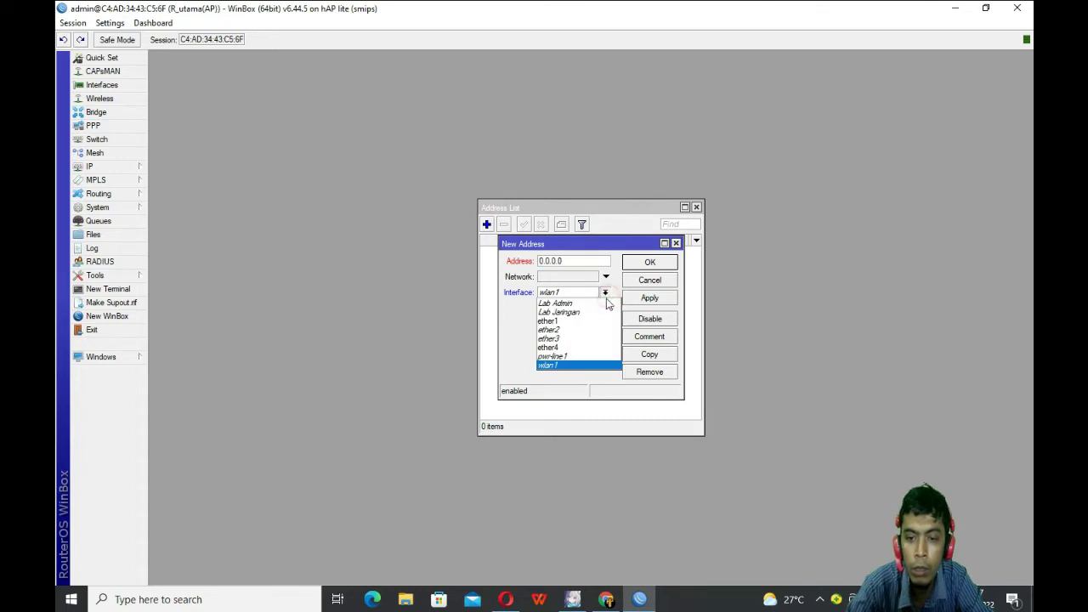
left_click(576, 328)
left_click(569, 261)
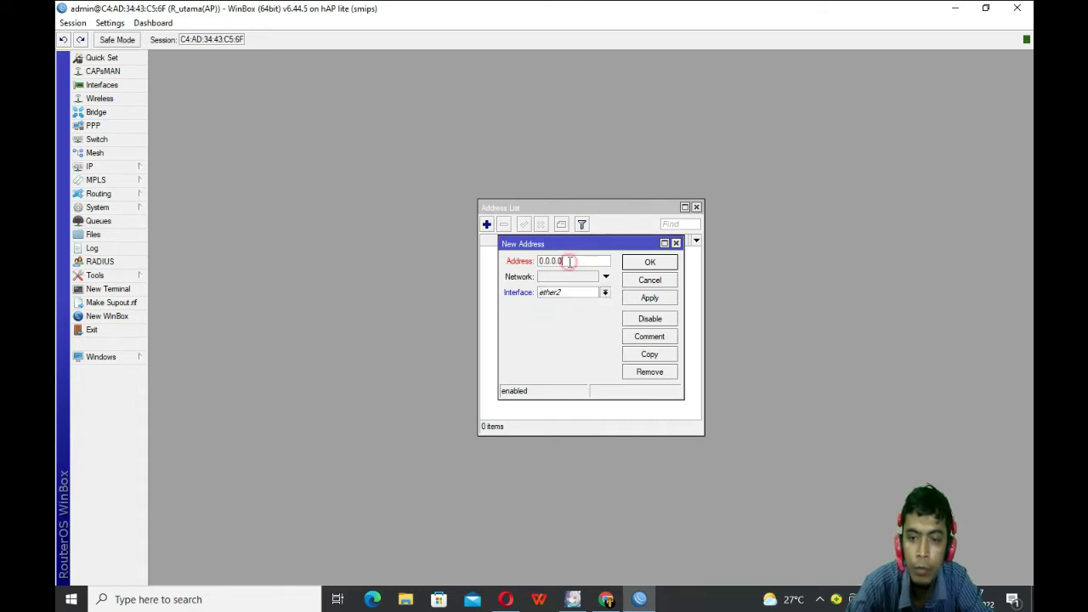
left_click_drag(569, 261, 508, 276)
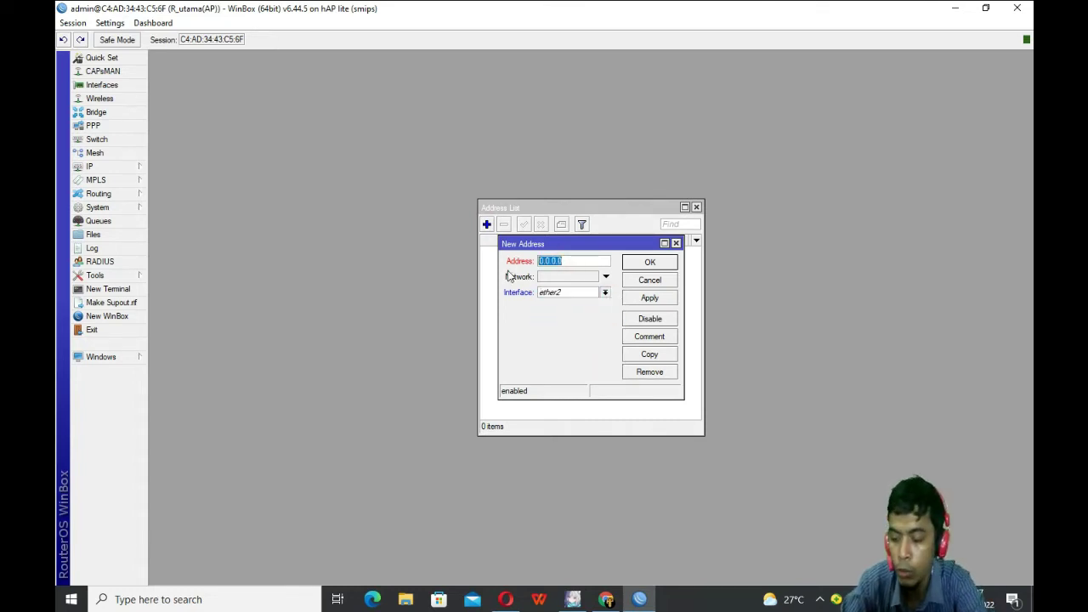
type("19")
type("10")
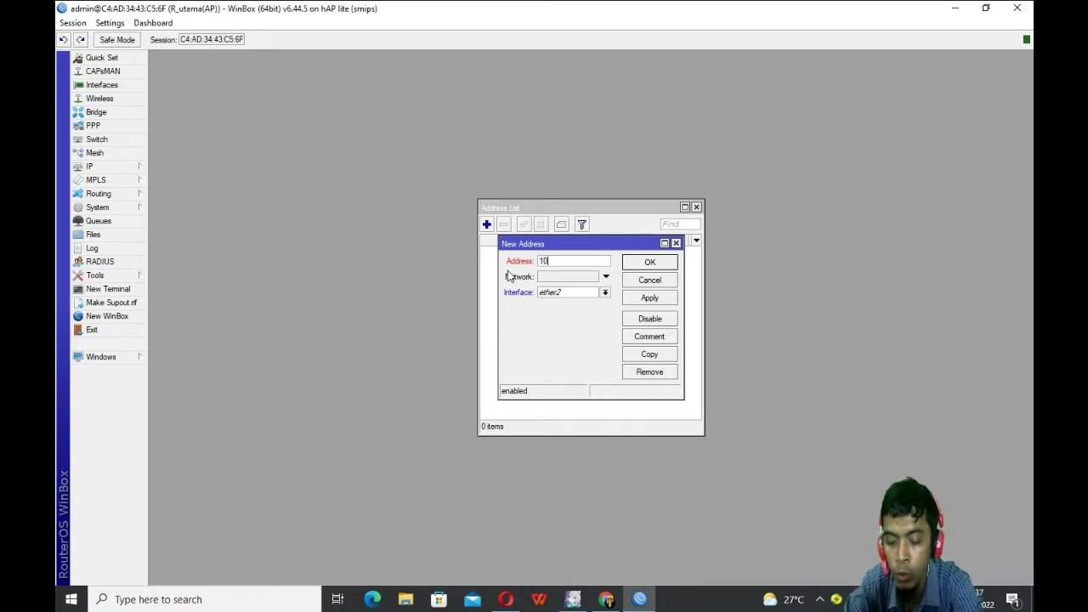
type(".10.10")
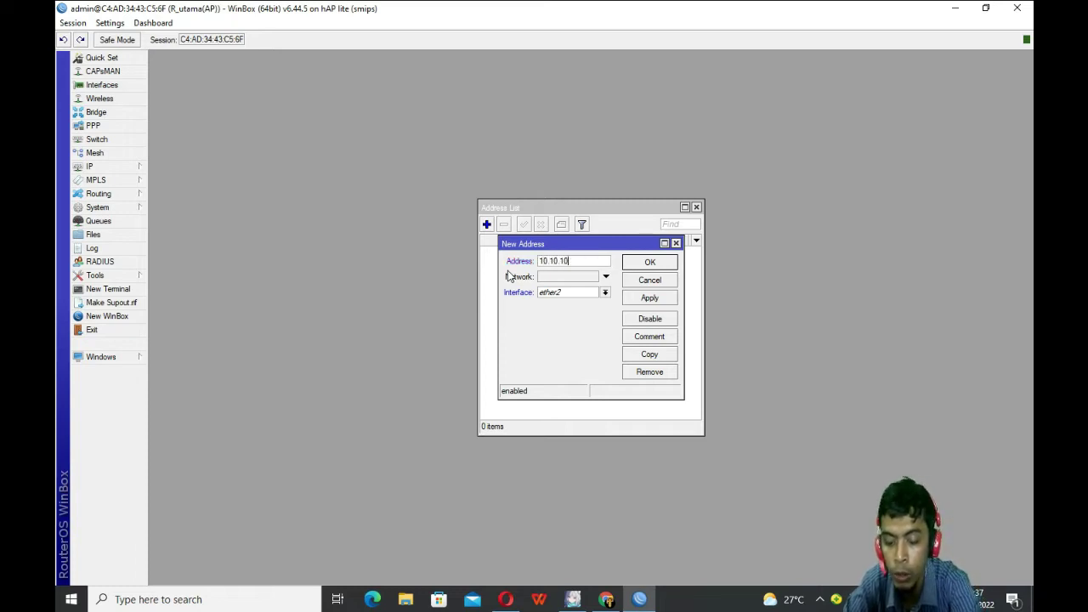
type(".1/")
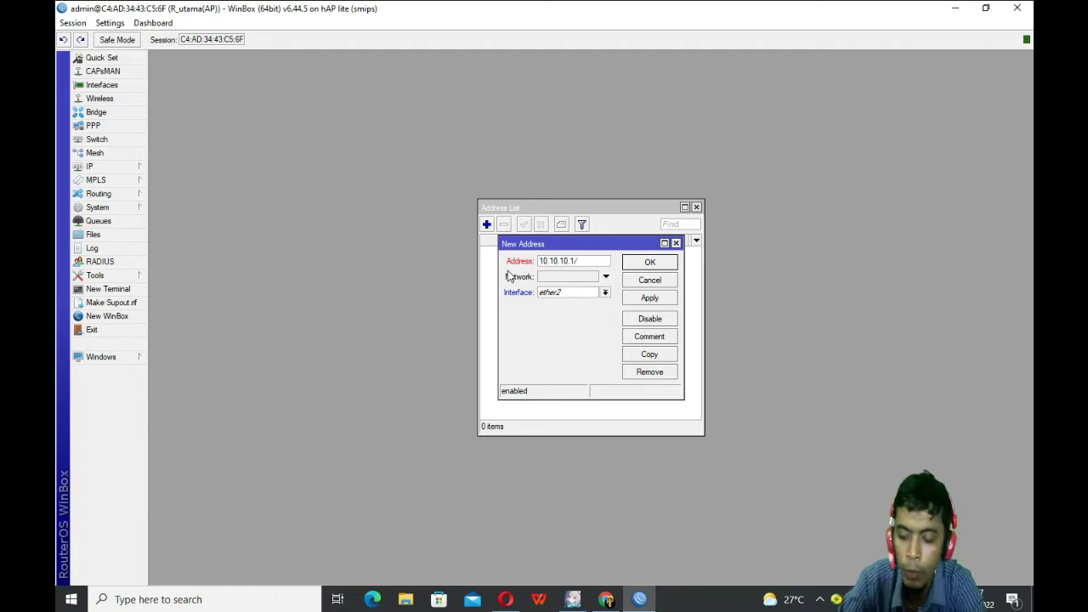
type("30")
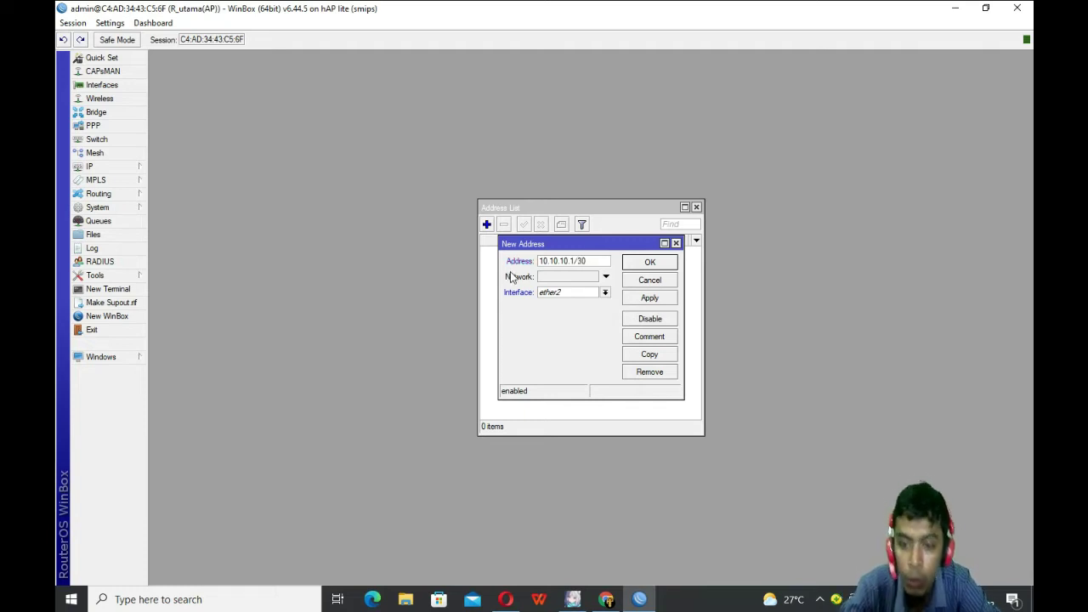
left_click(651, 299)
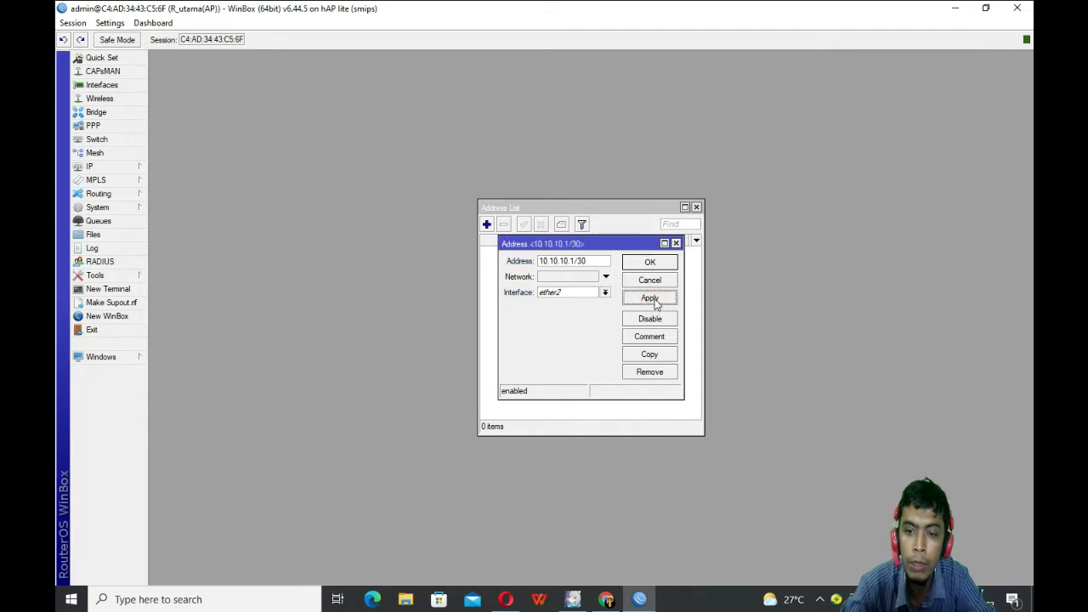
left_click(664, 262)
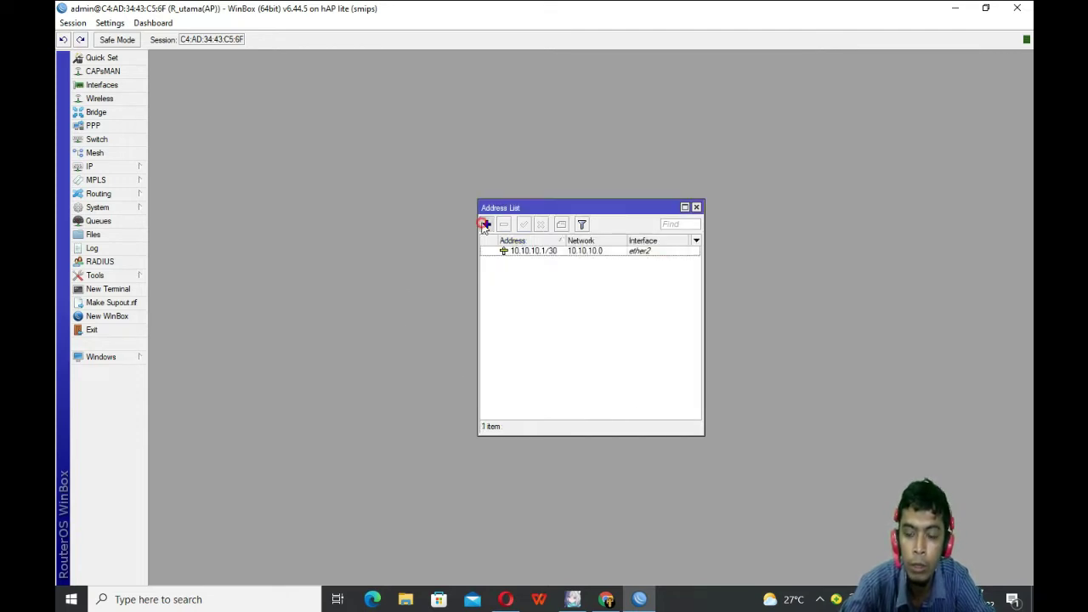
left_click(486, 225)
Step: Discard the blank entry and add 192.168.10.1/28 on the Lab Admin VLAN
left_click(691, 244)
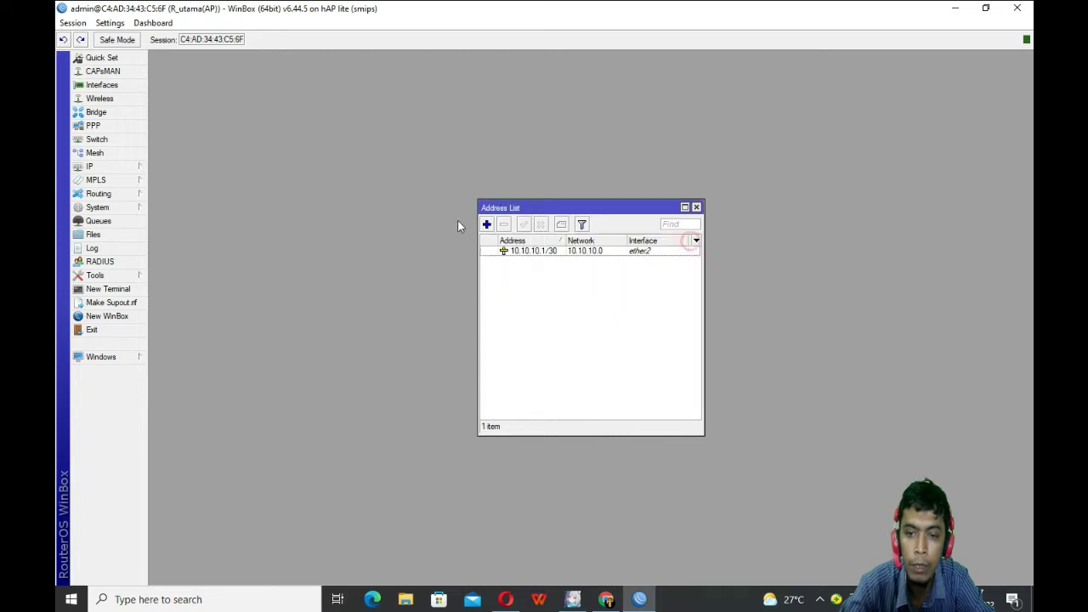
left_click(486, 225)
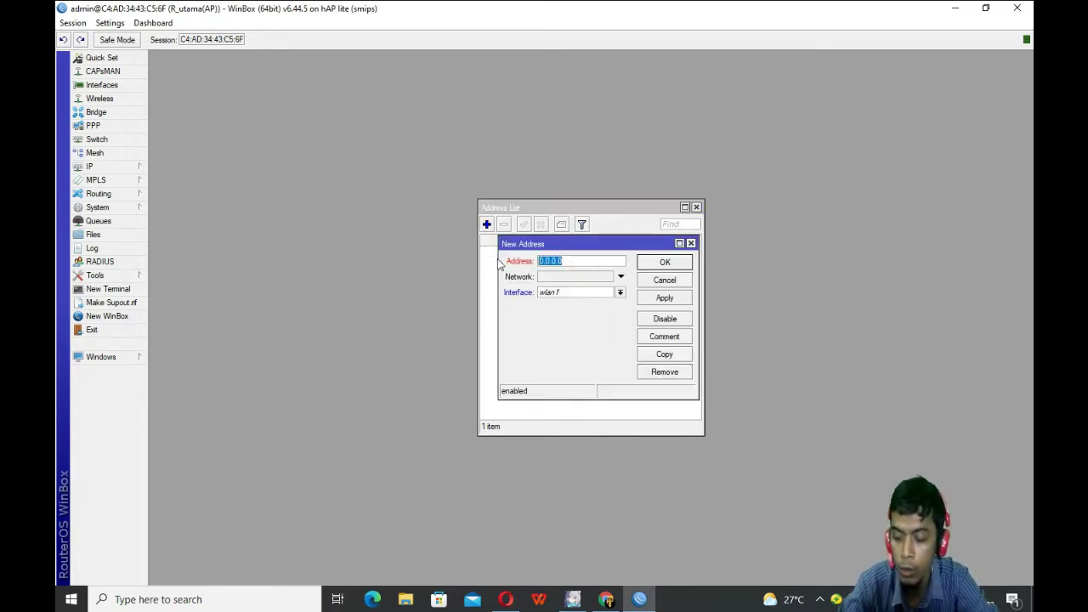
type("192.1")
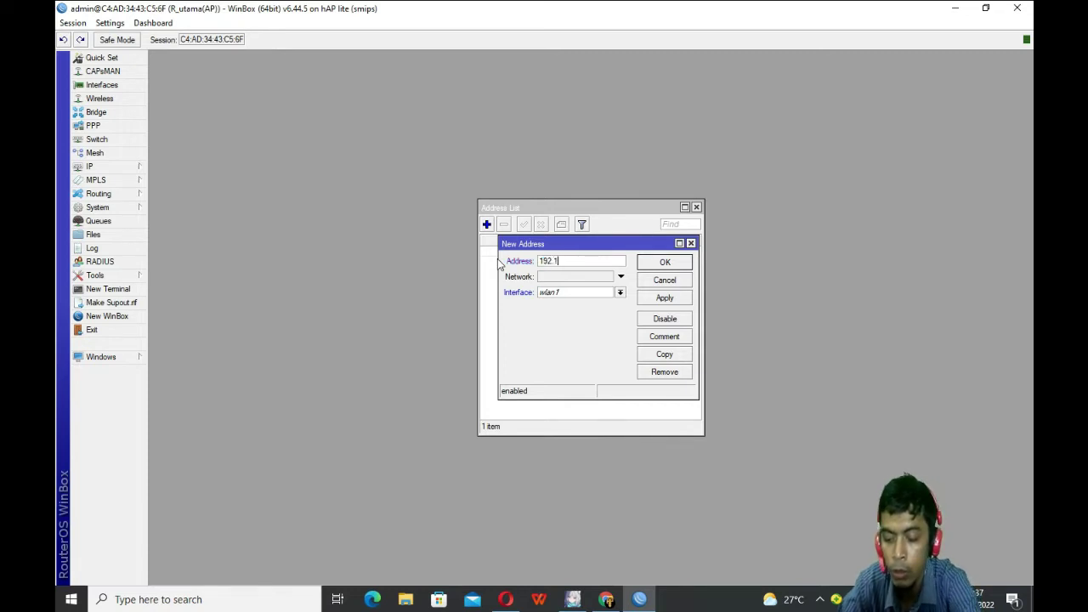
type("68")
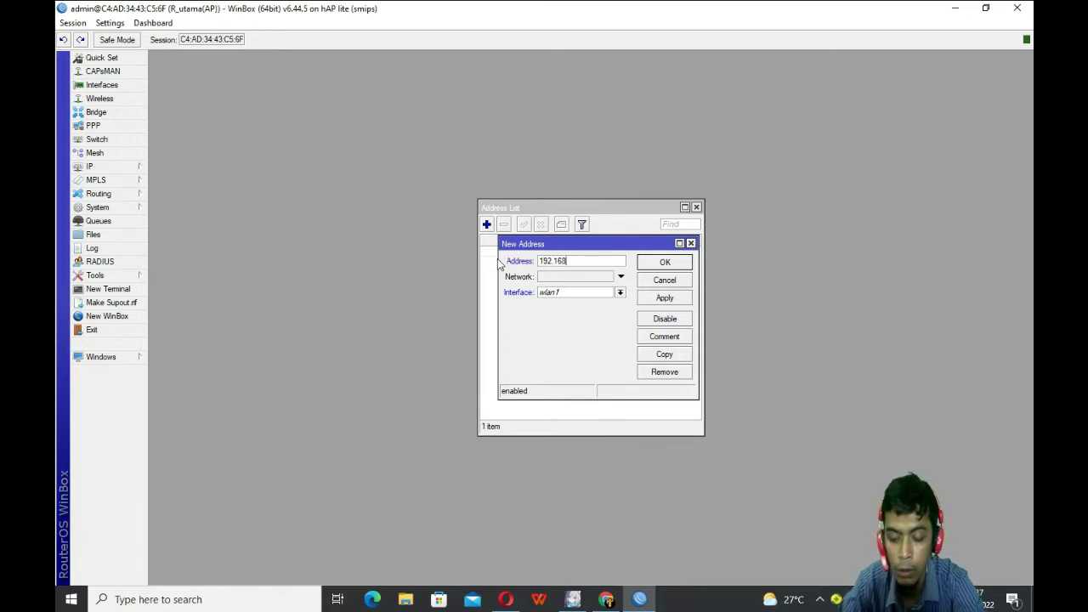
type(".")
type("1")
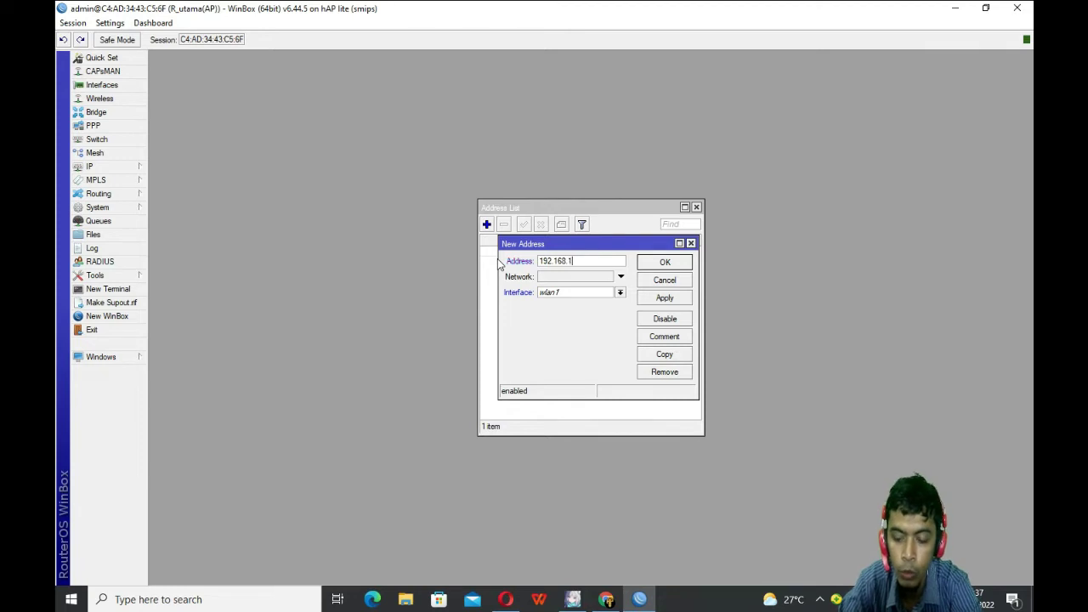
type("0.1/28")
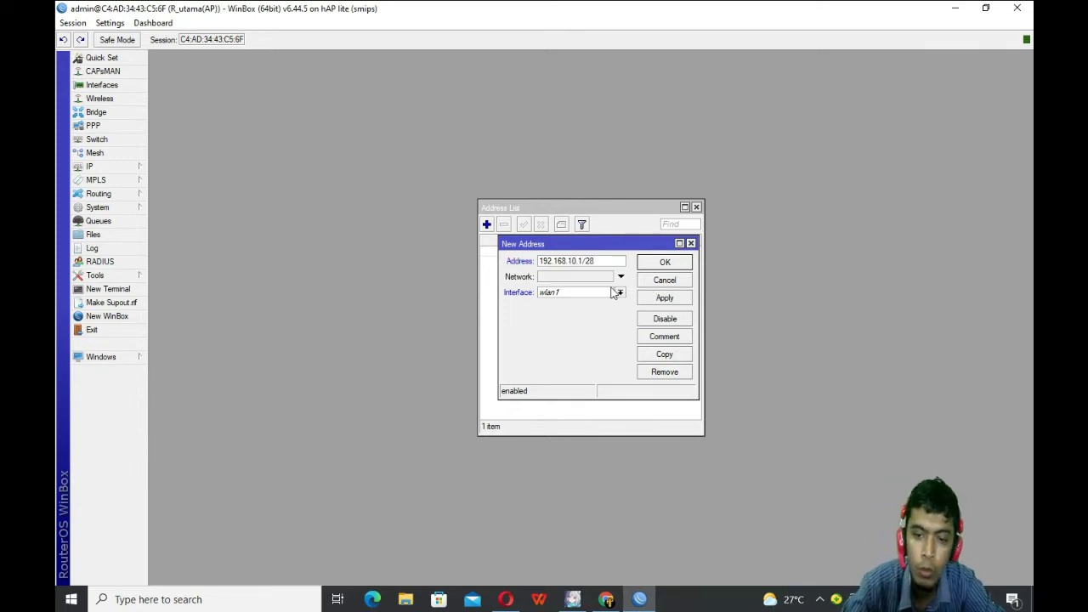
left_click(621, 292)
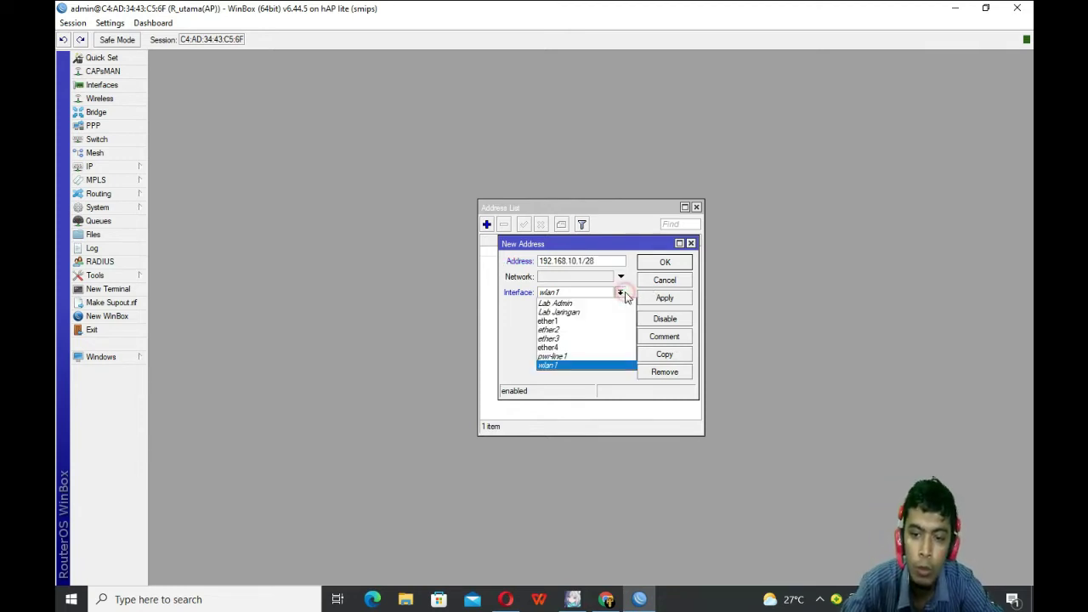
left_click(598, 304)
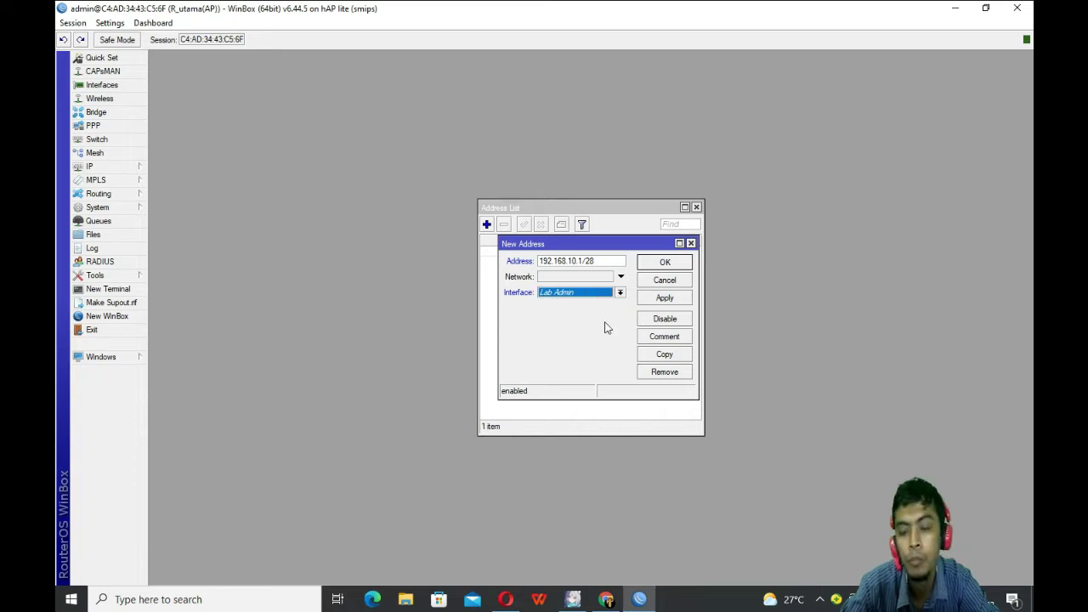
left_click(667, 299)
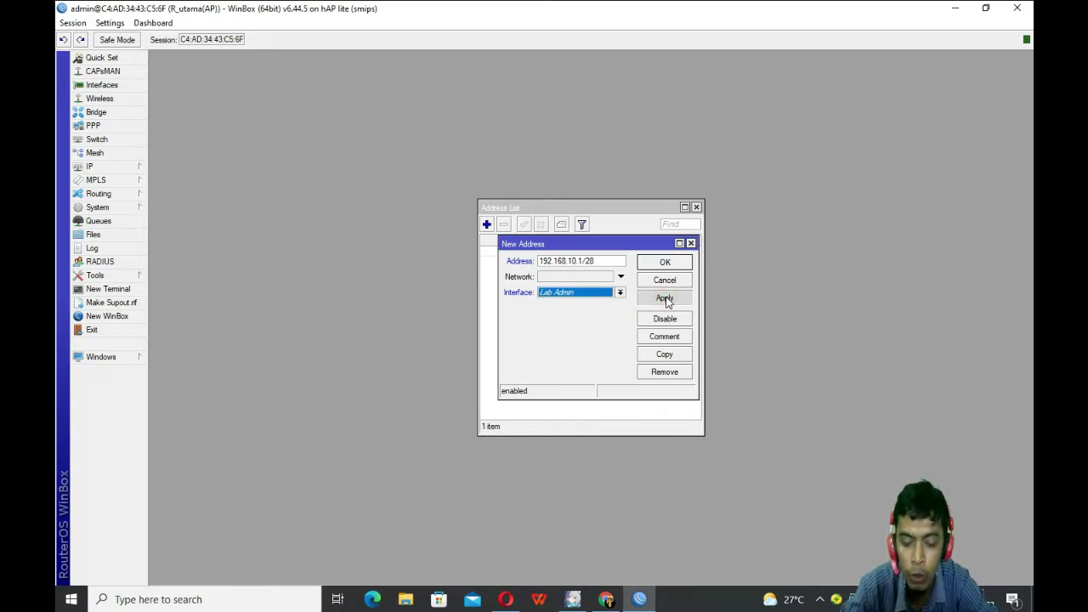
left_click(667, 300)
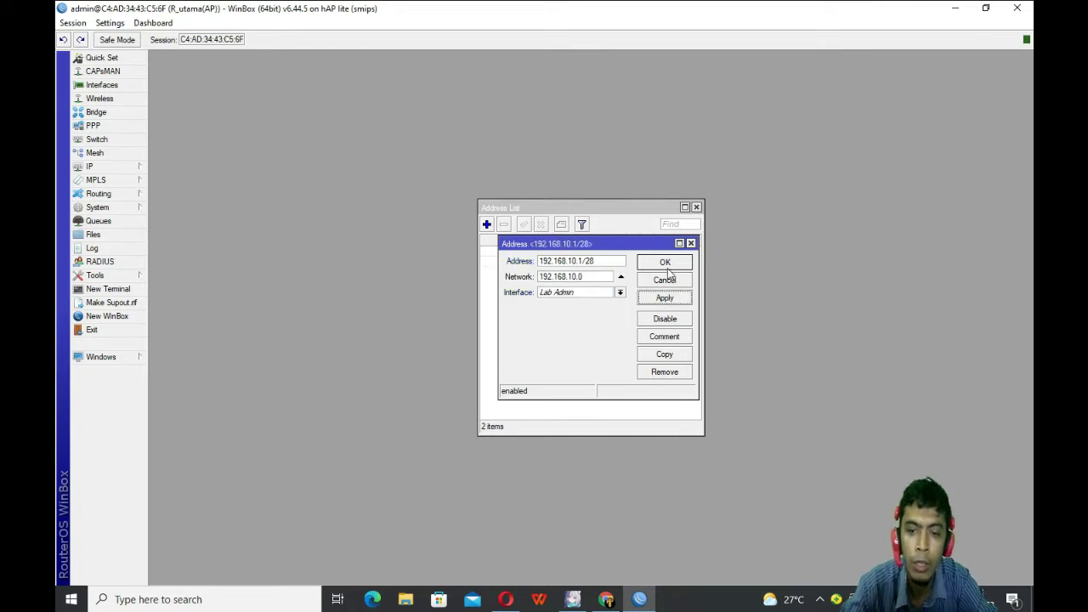
left_click(667, 265)
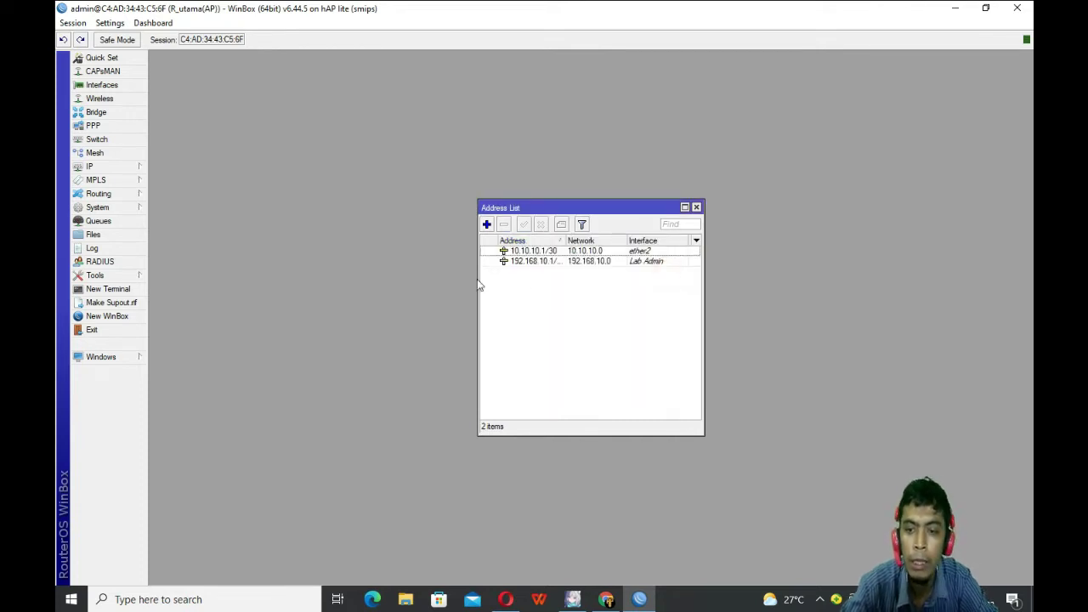
Step: Add address 192.168.20.1/28 on the Lab Jaringan interface
left_click(486, 224)
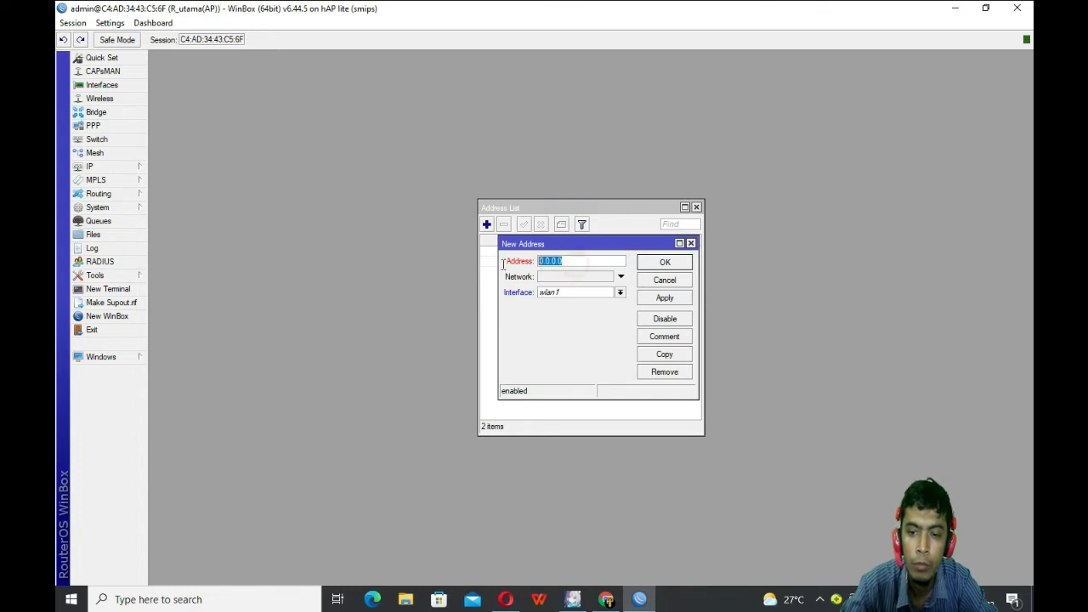
key("BackSpace")
type("1")
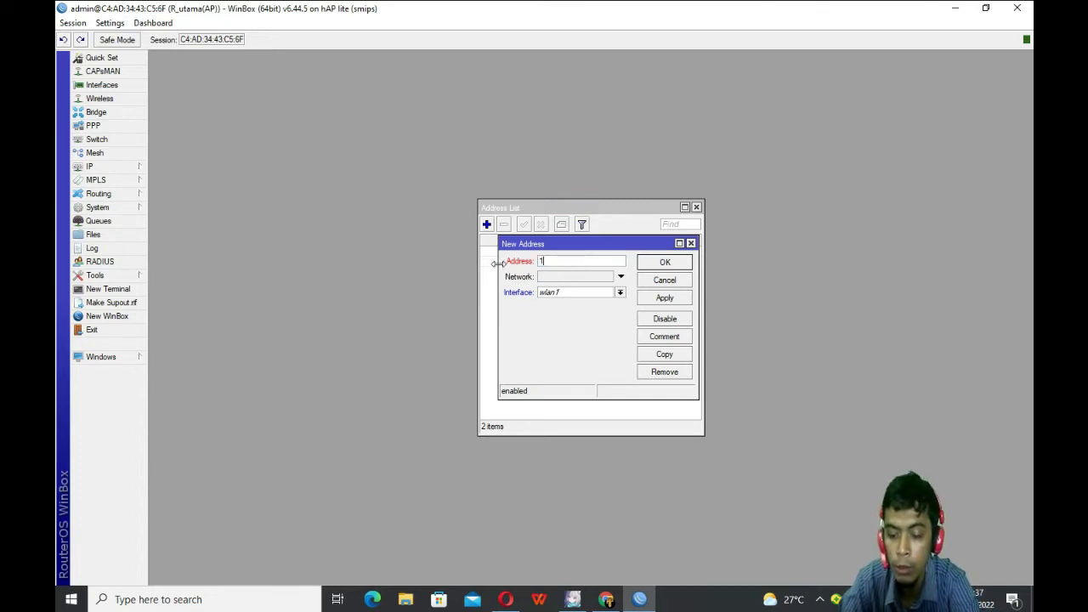
type("92.168")
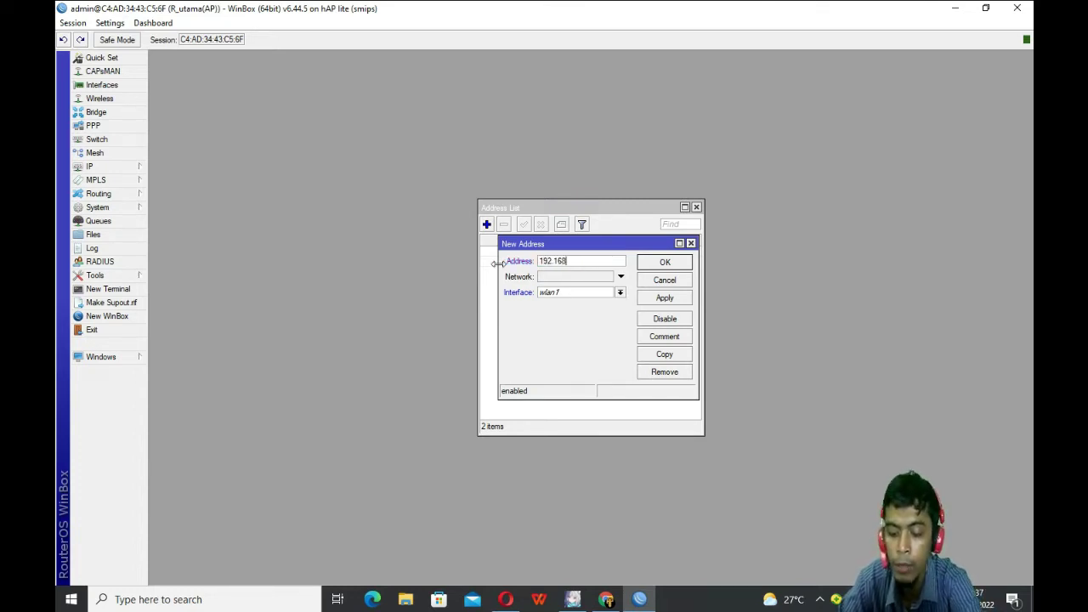
type(".20.1")
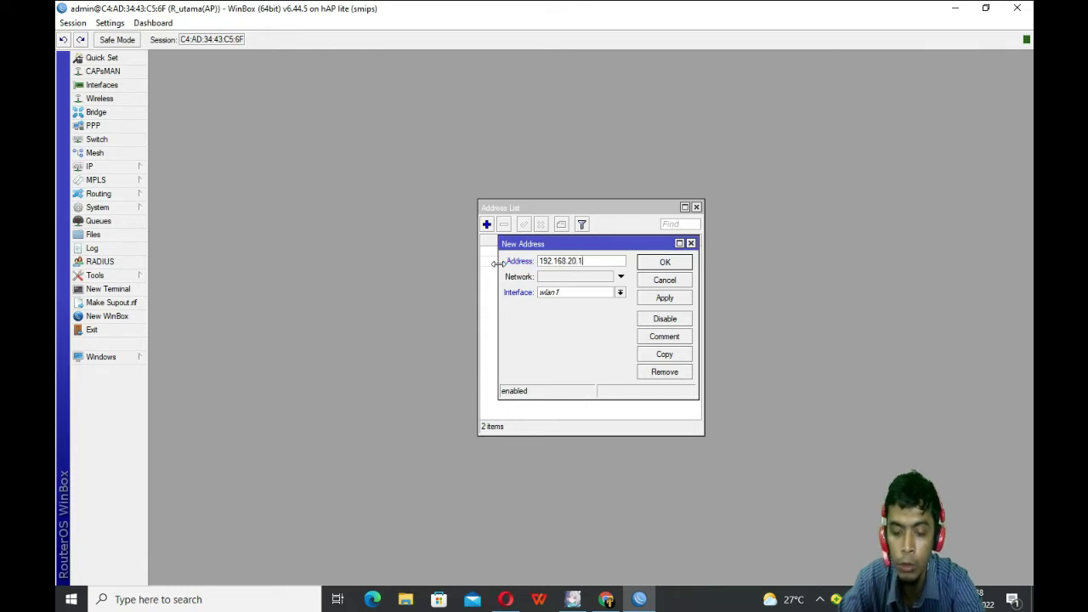
type("/28")
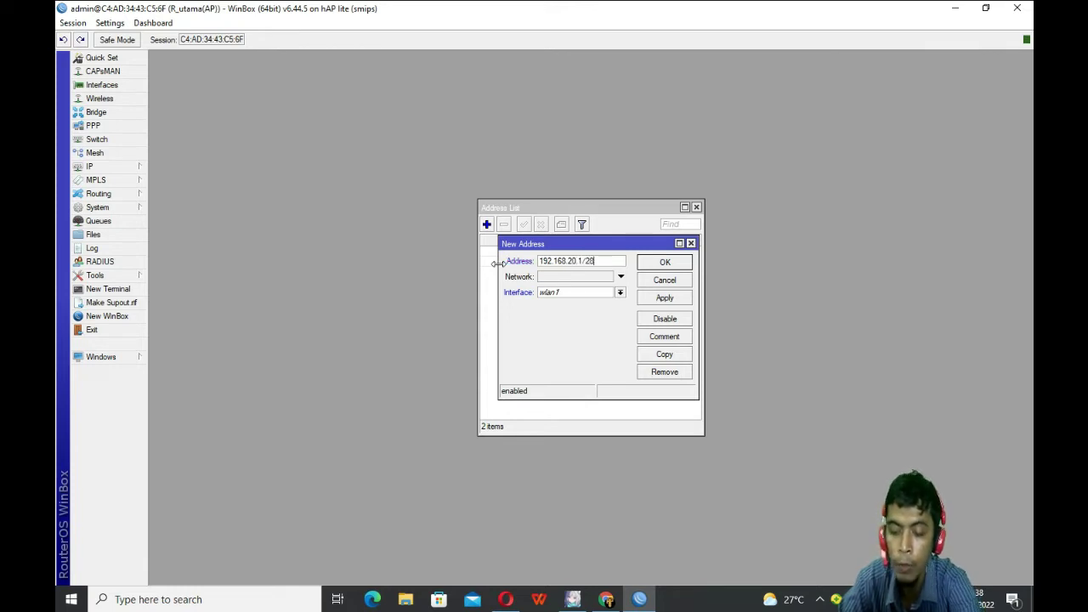
left_click(620, 292)
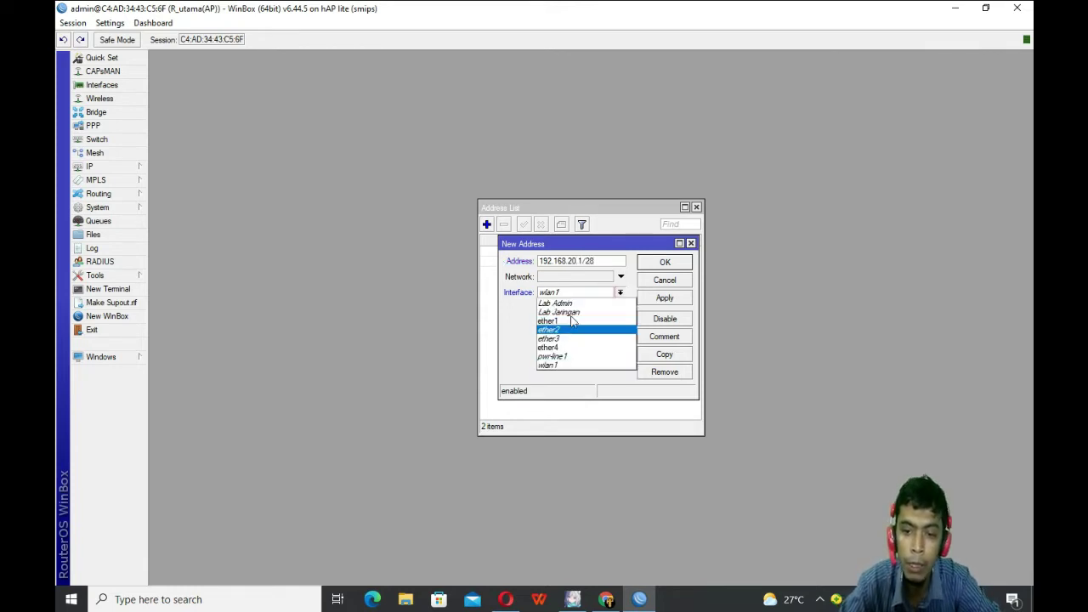
left_click(570, 313)
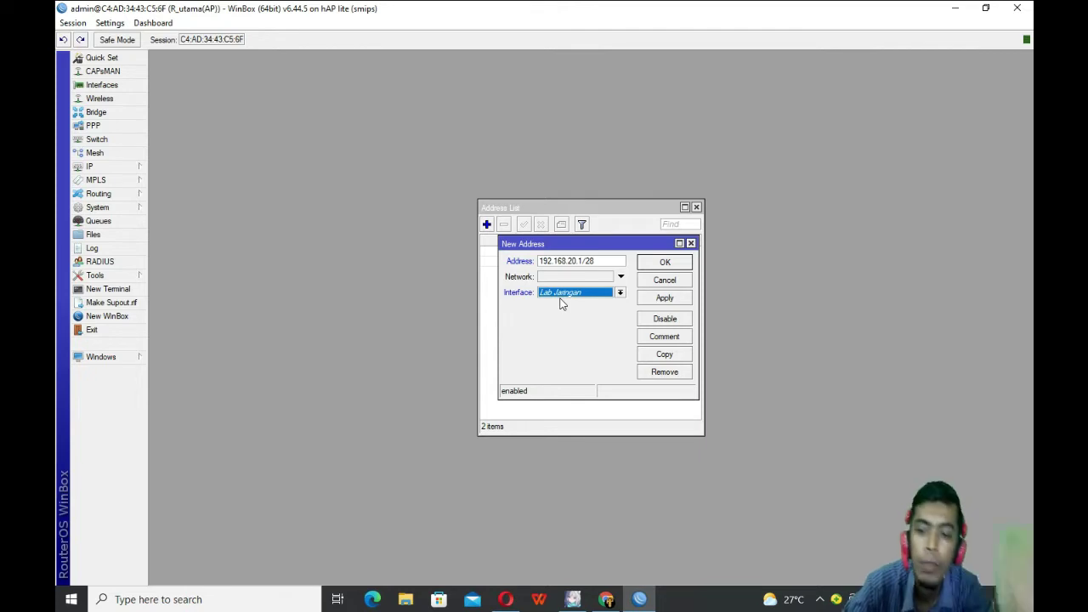
left_click(667, 301)
left_click(681, 263)
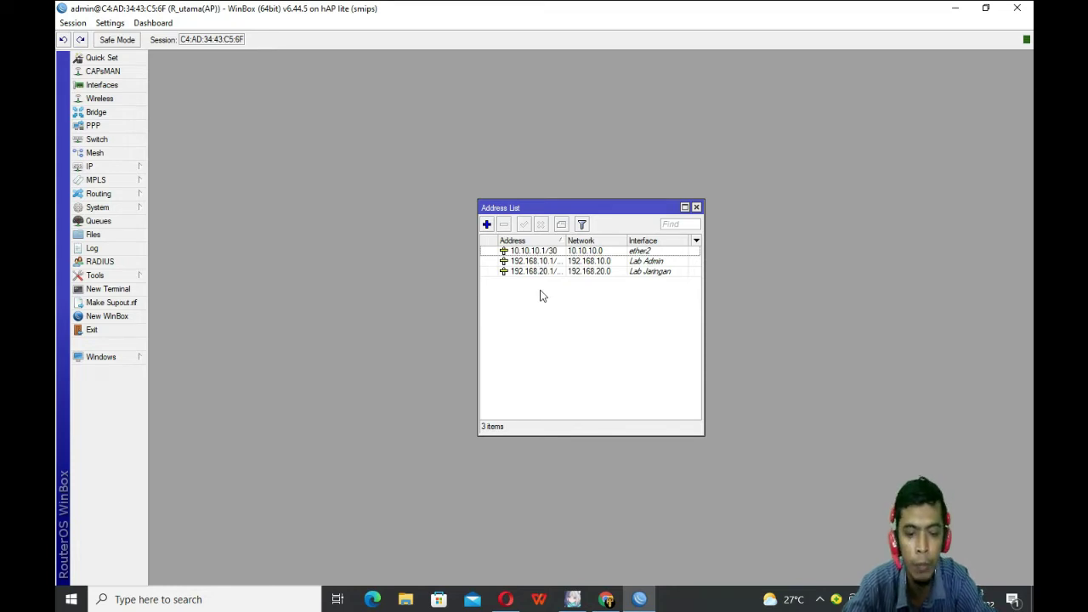
Step: Add address 192.168.30.1/24 on wlan1, then close the Address List window
left_click(489, 224)
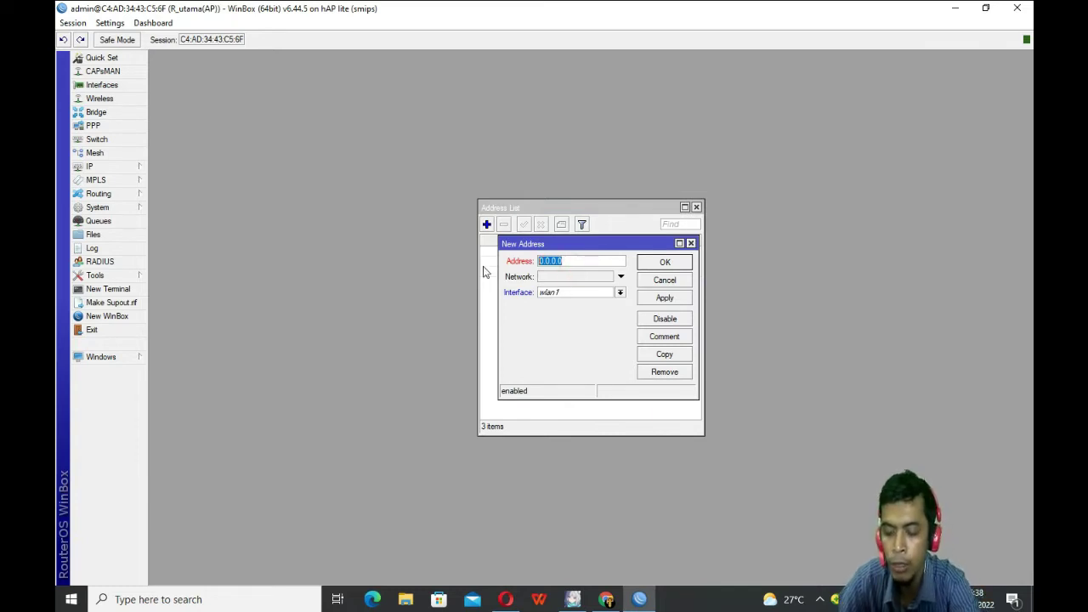
type("192.1")
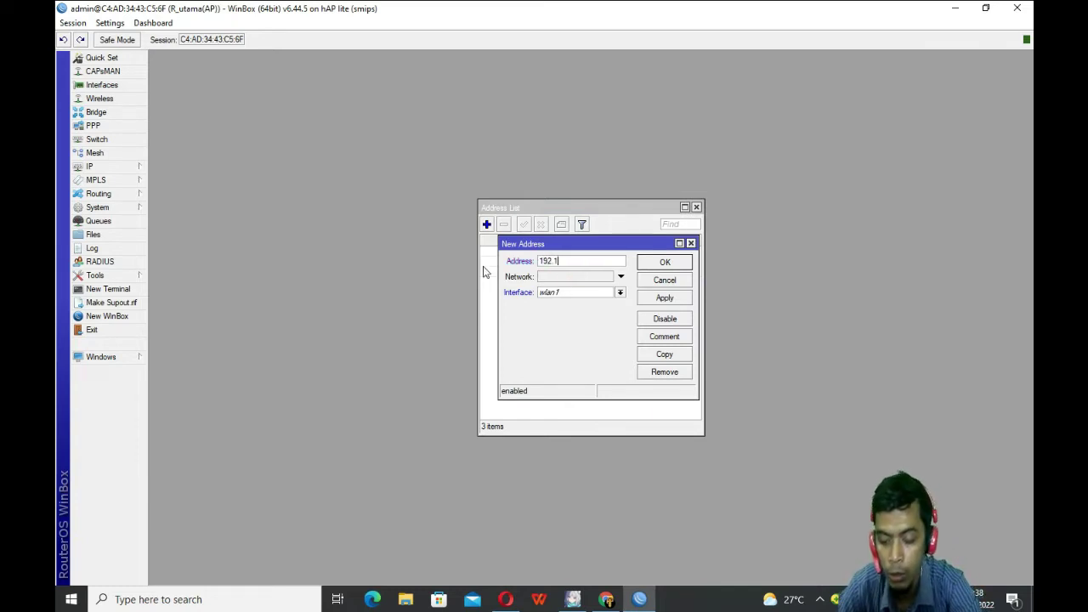
type("68.3")
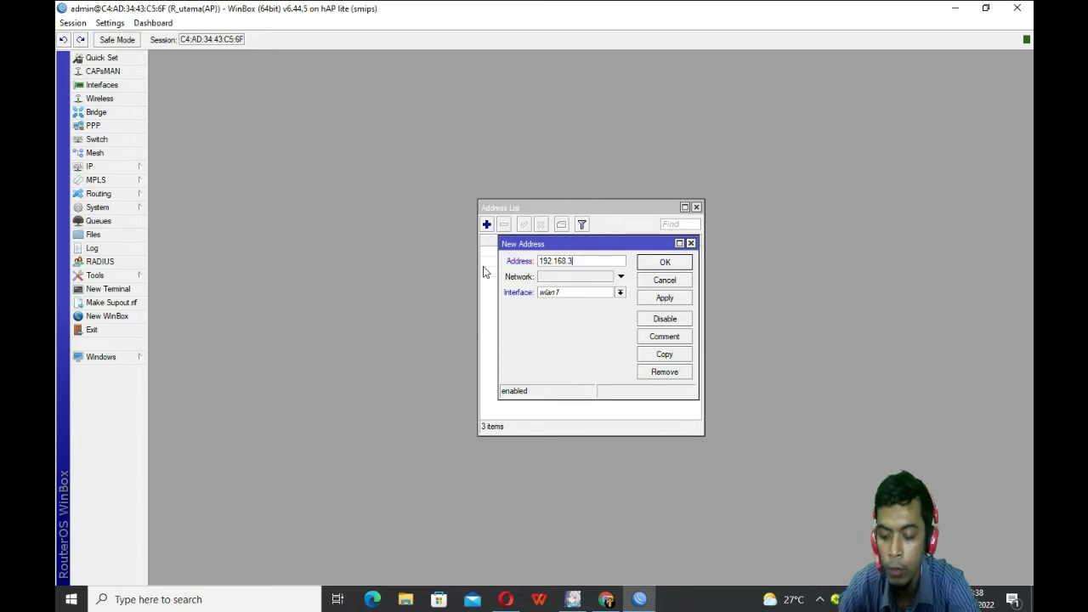
type("0.1/24")
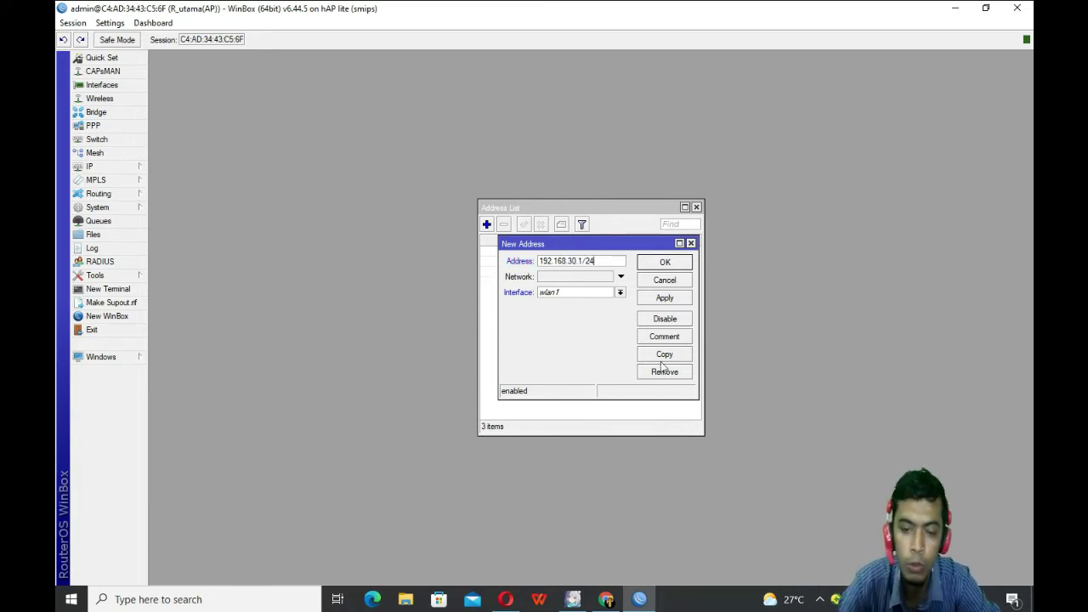
left_click(665, 297)
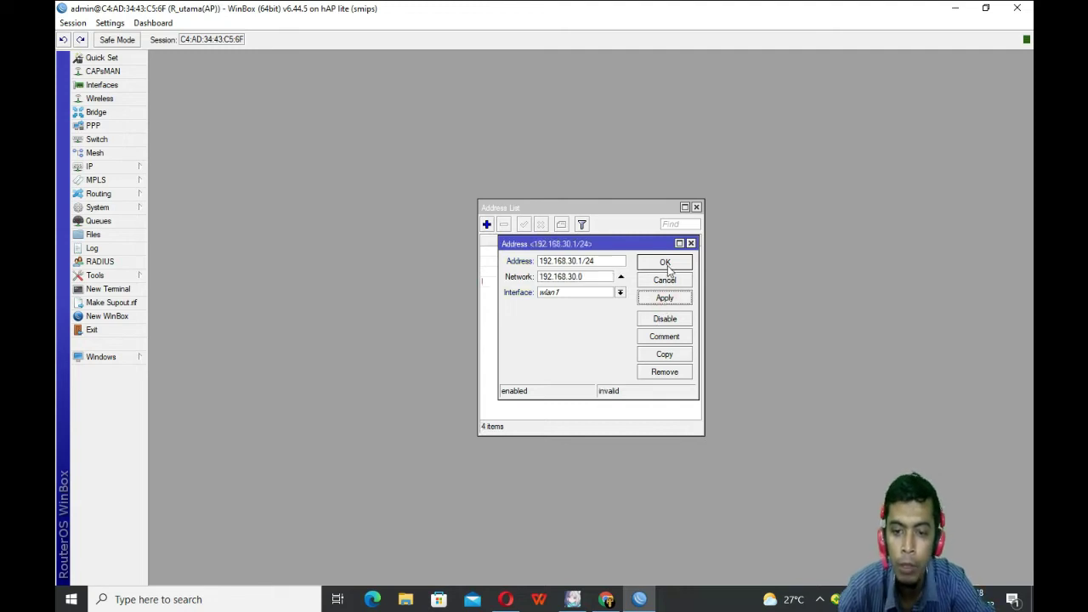
left_click(665, 262)
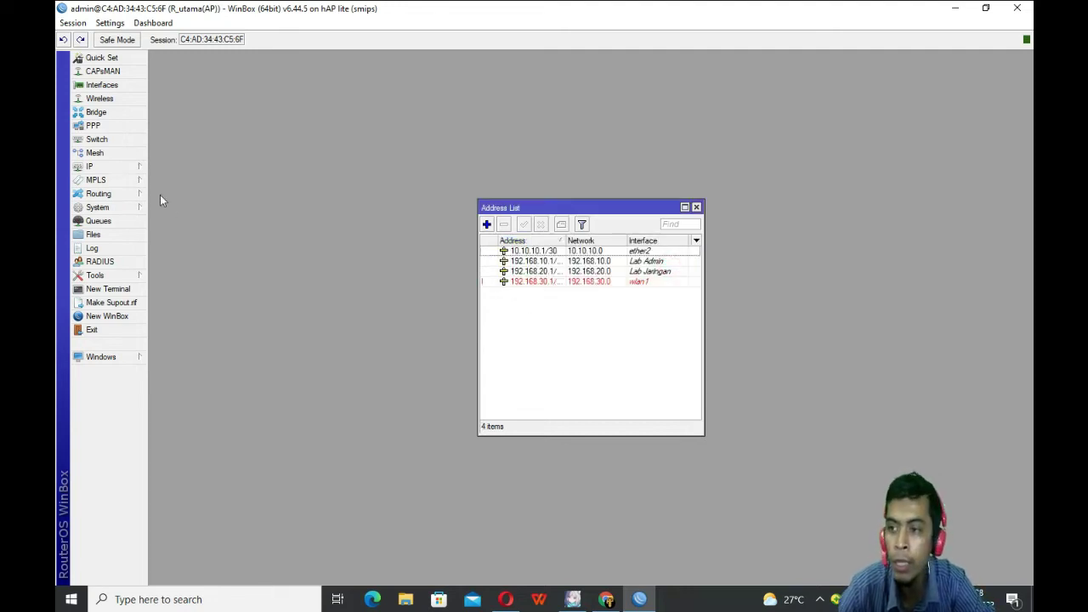
left_click(696, 207)
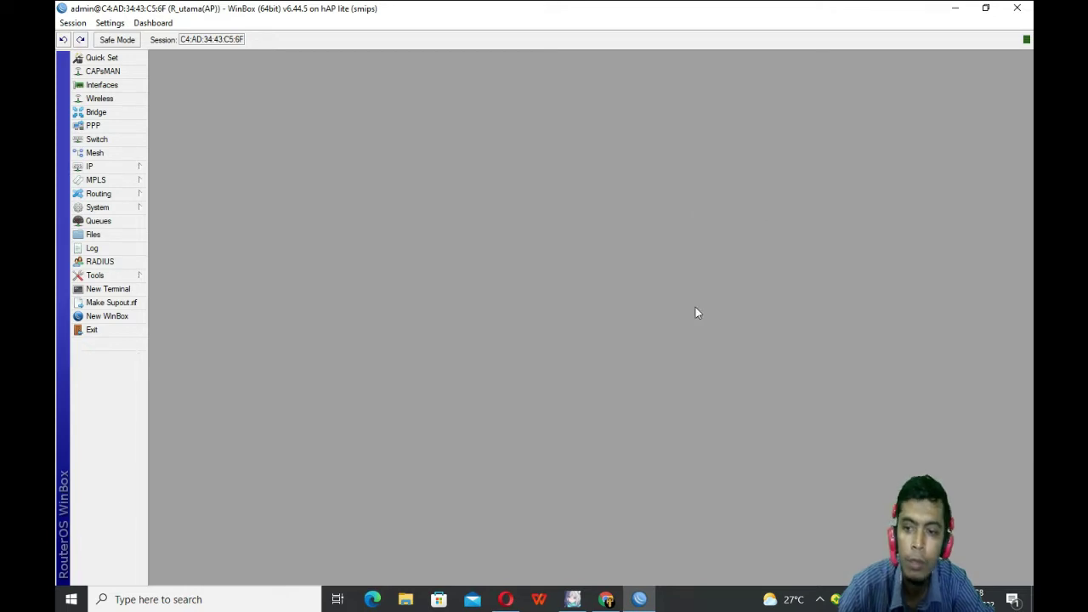
Step: Reopen IP > Addresses to view the four configured addresses
left_click(85, 167)
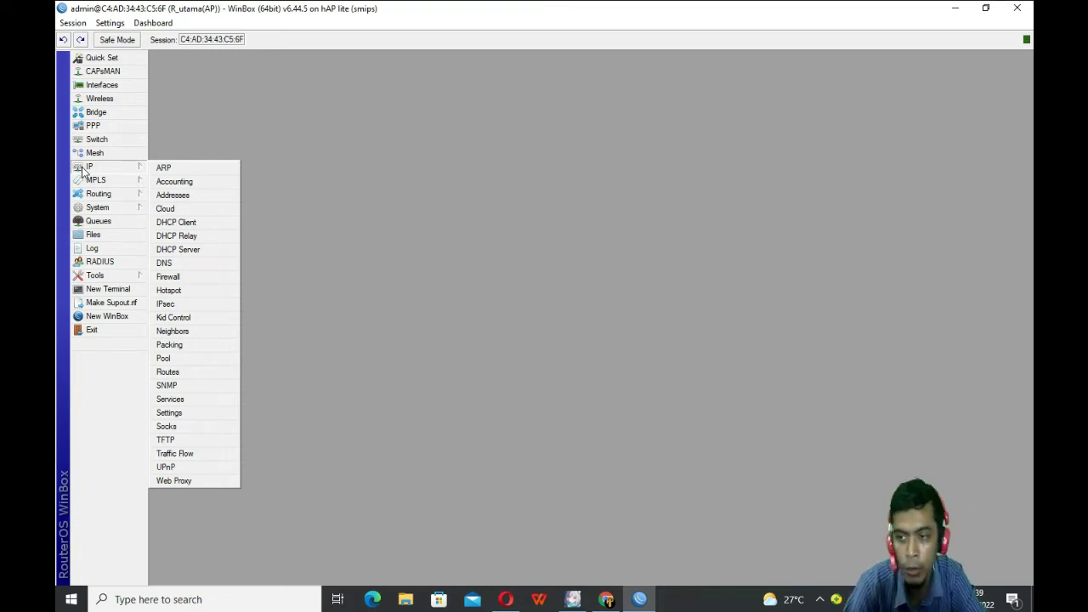
left_click(170, 195)
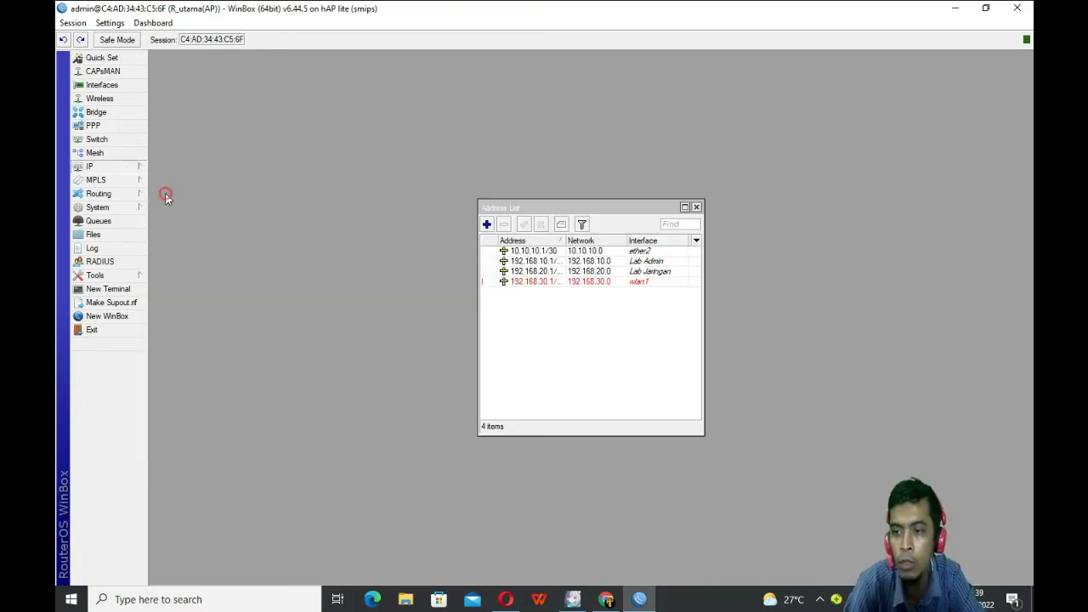
Step: Draft a new address 192.168.1.2/24 on ether1
left_click(487, 225)
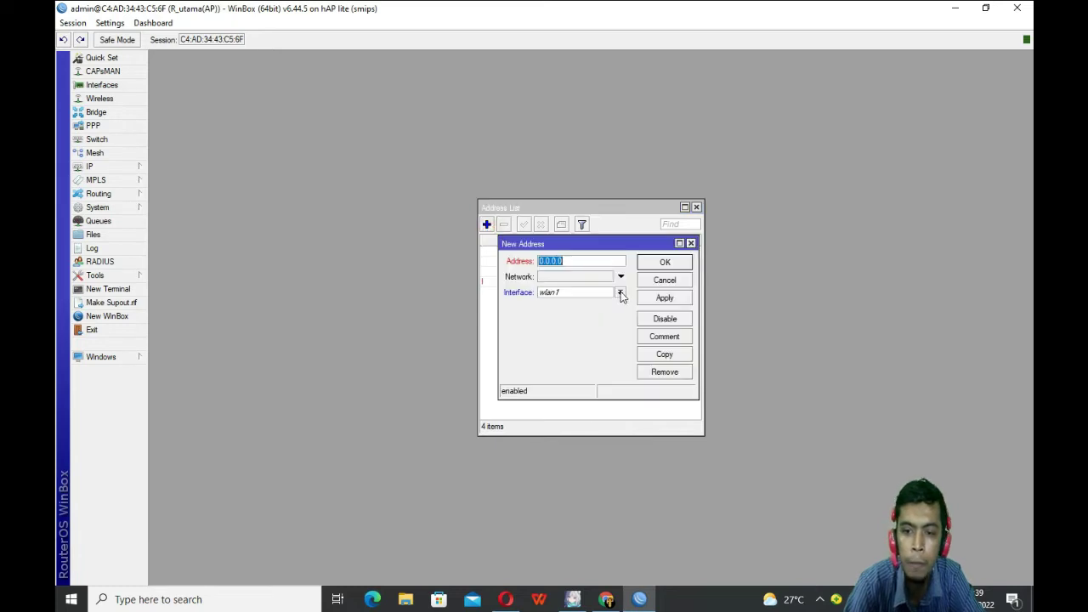
left_click(619, 292)
left_click(549, 321)
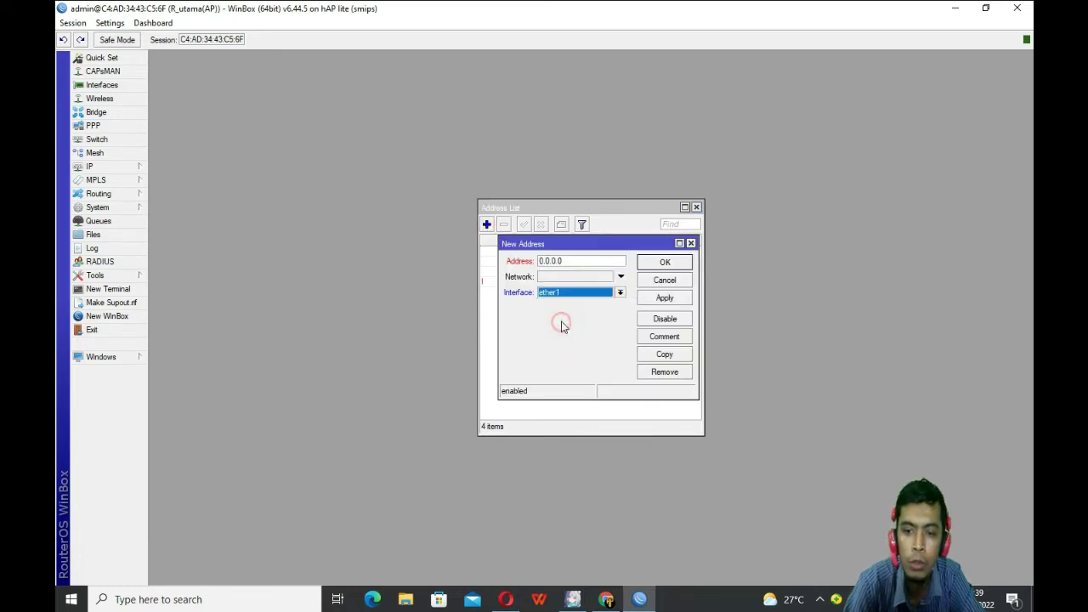
left_click(571, 261)
type("192.168")
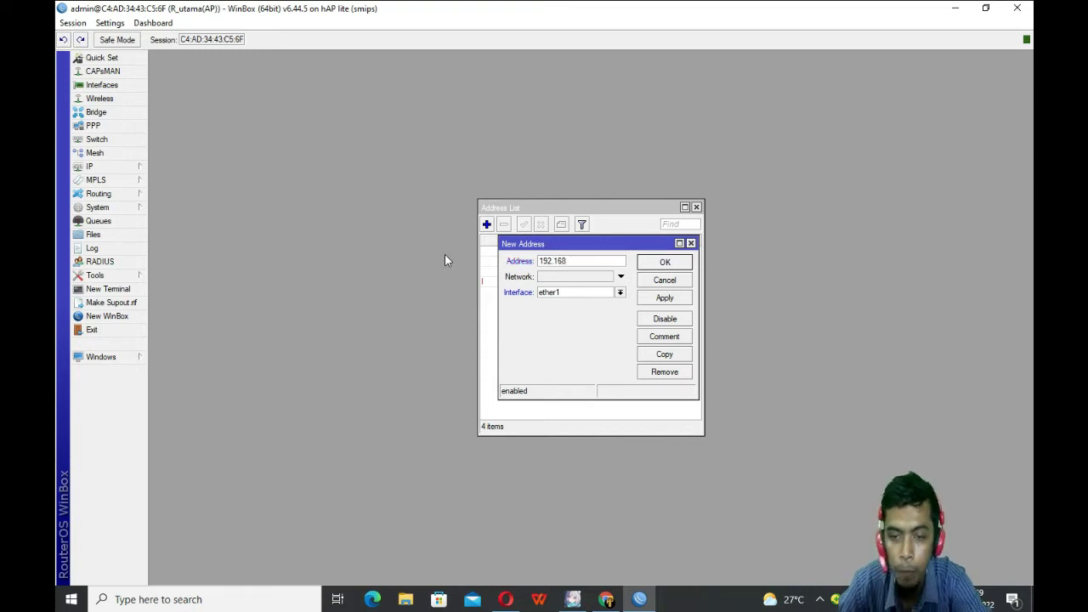
type(".")
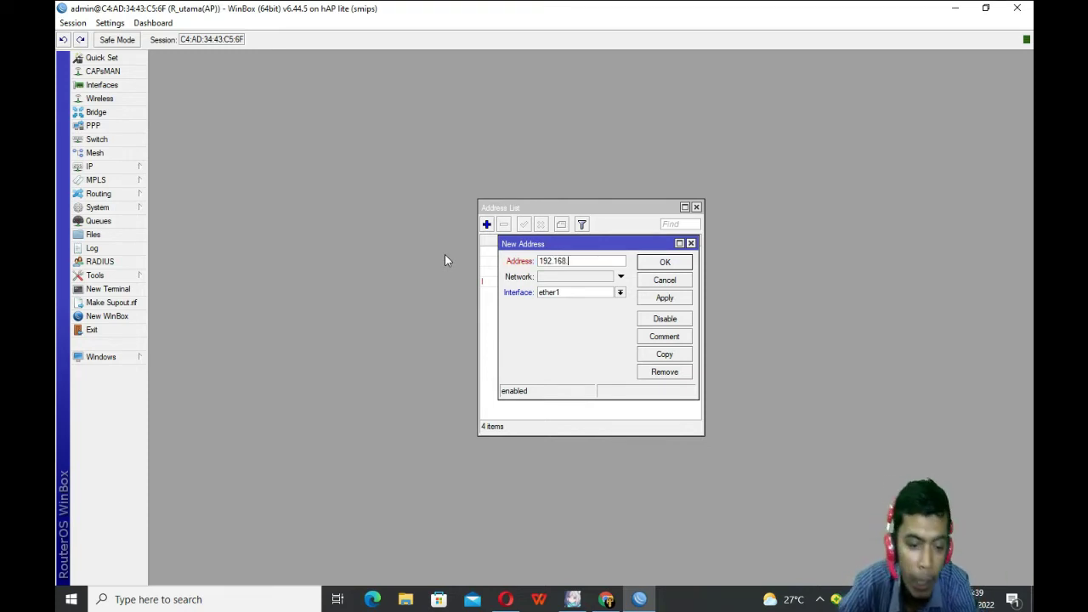
type("1")
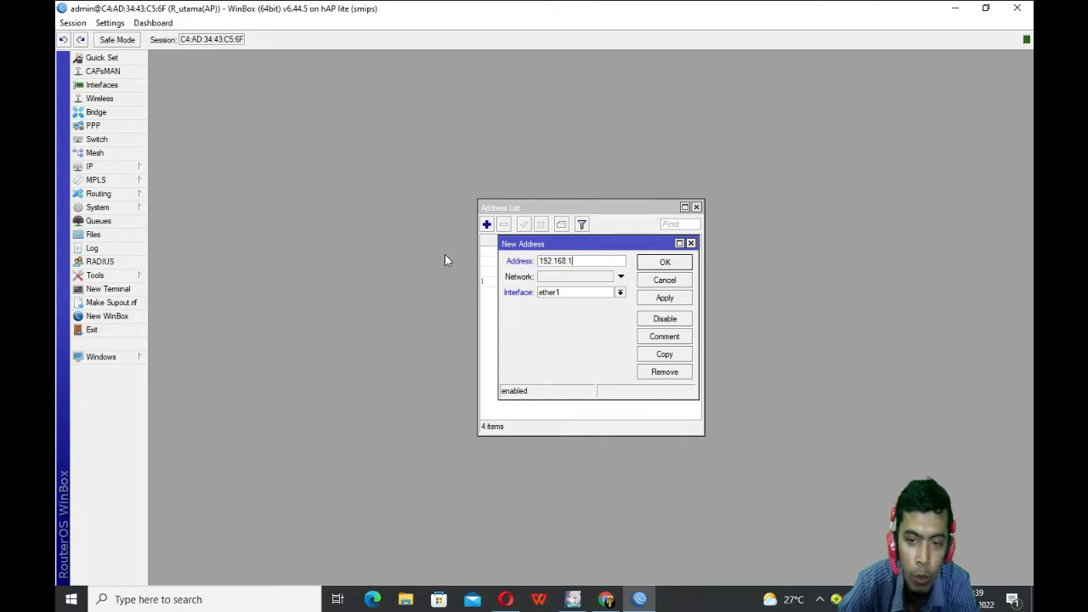
type(".")
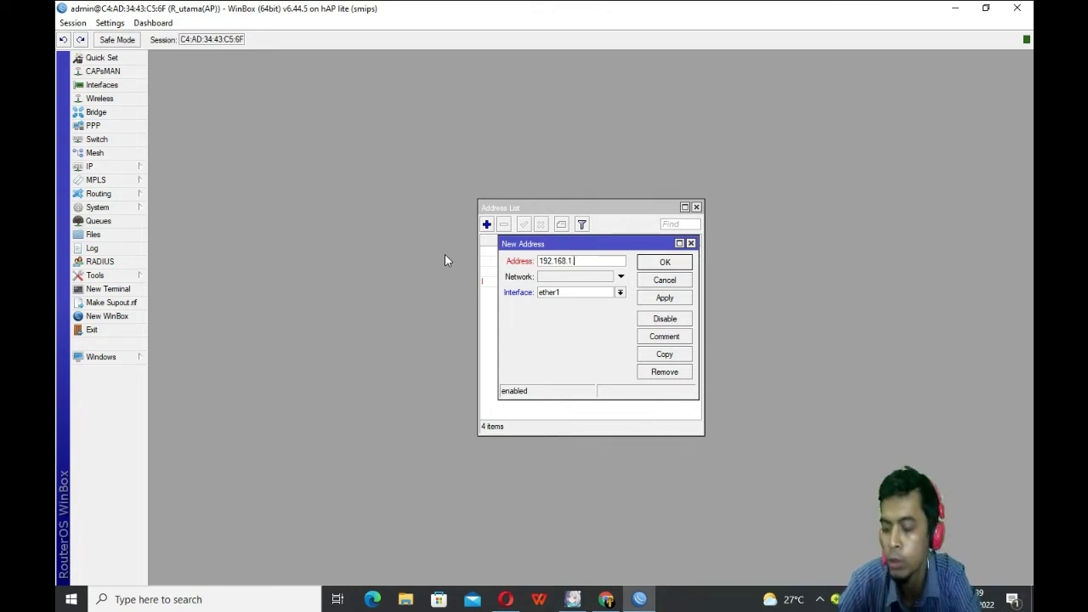
type("2/")
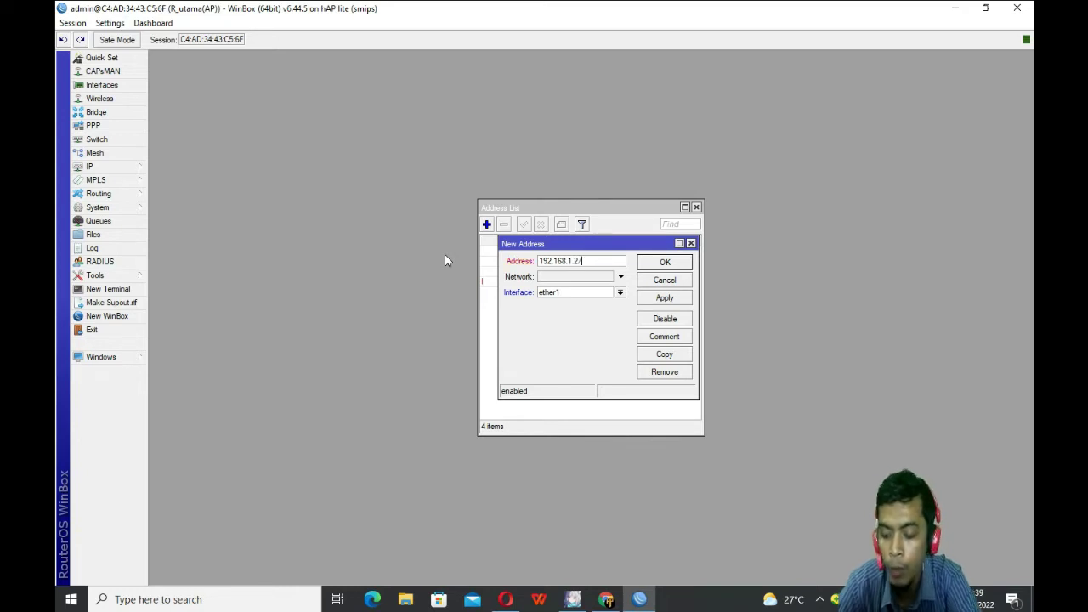
type("24")
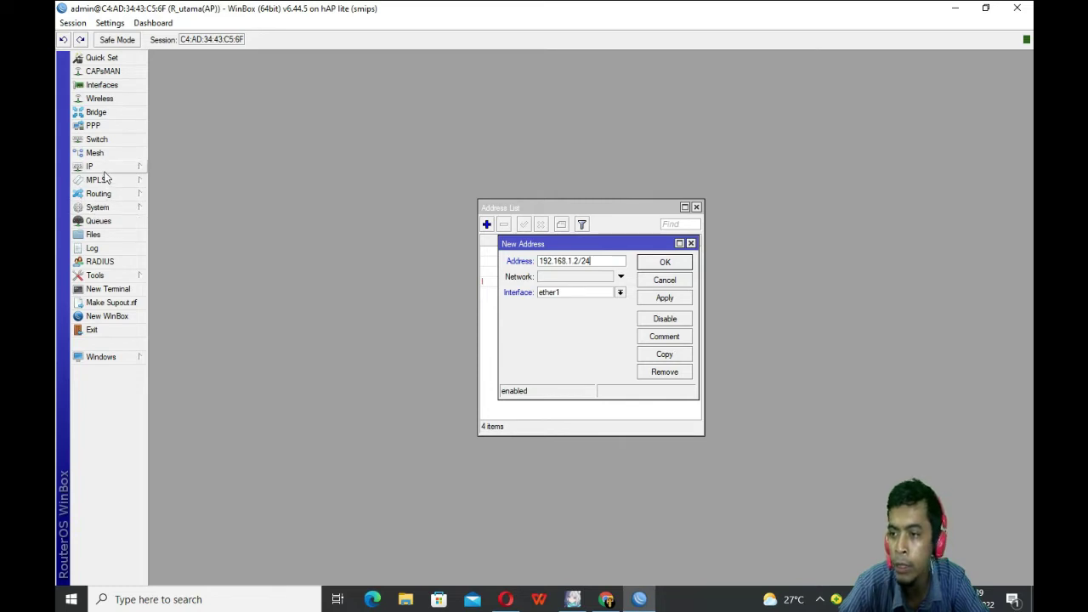
Step: Cancel the unsaved draft address and close the Address List window
left_click(109, 206)
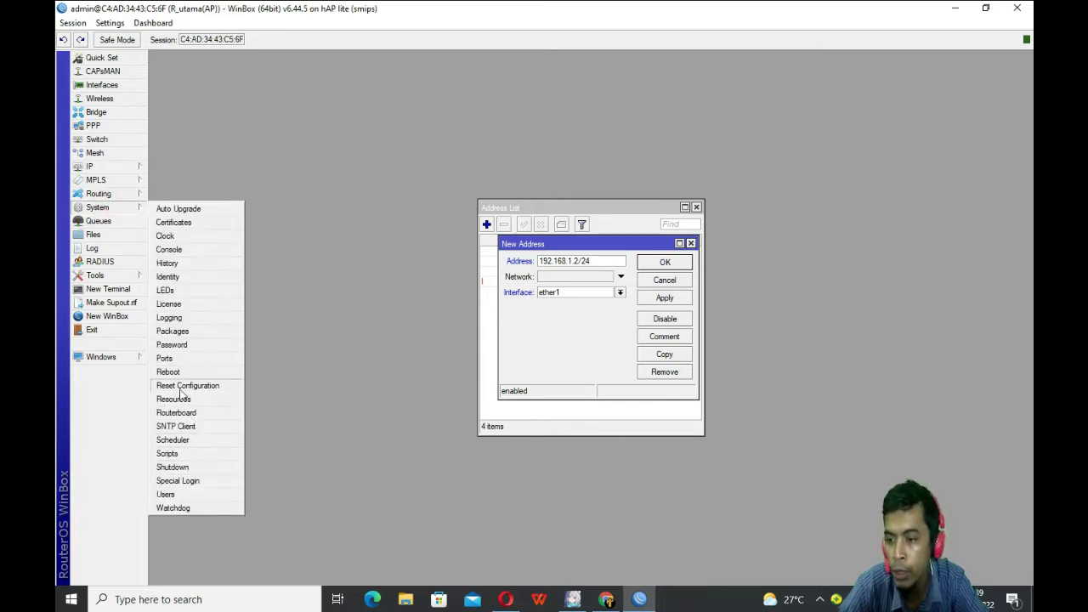
left_click(108, 170)
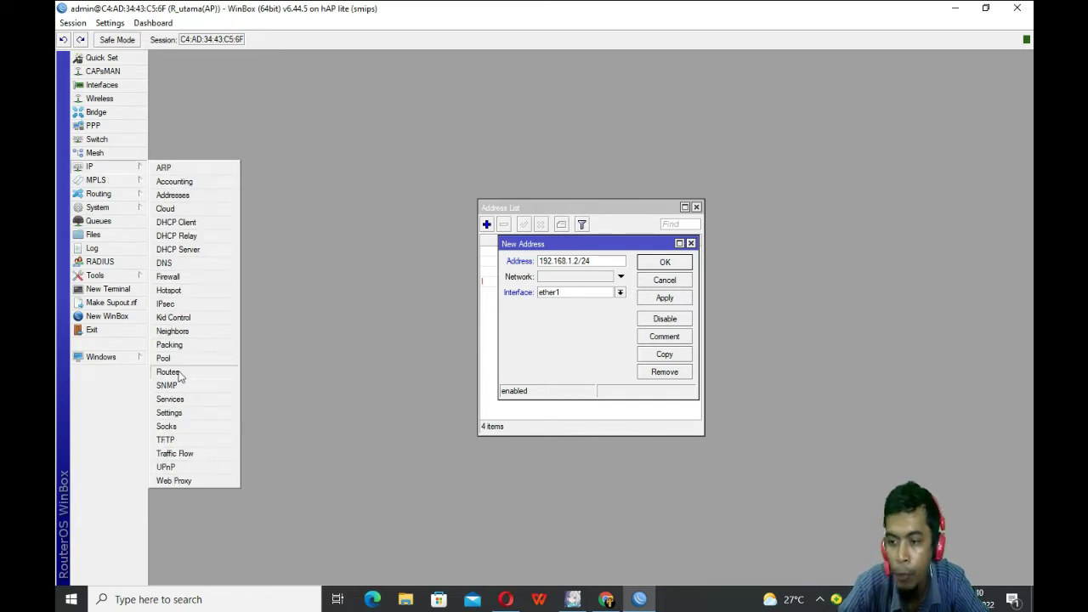
left_click(612, 370)
left_click(667, 281)
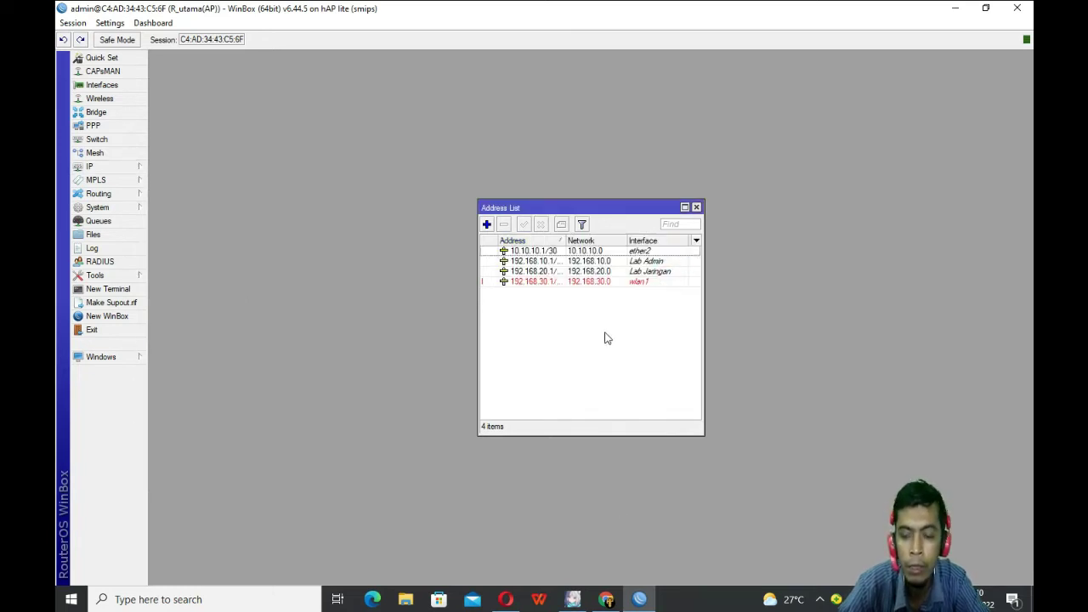
left_click(696, 207)
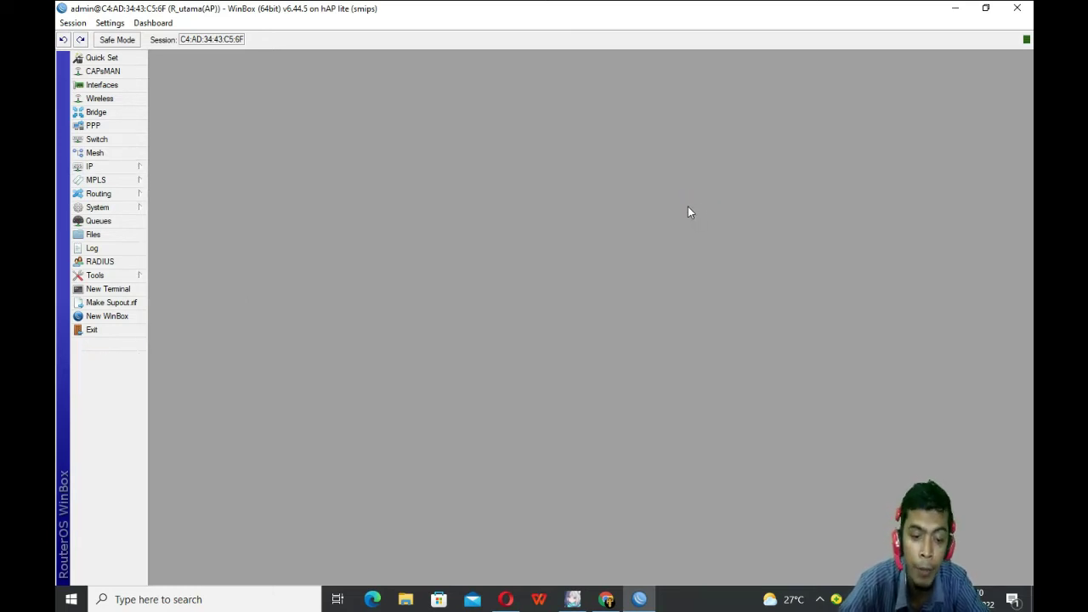
Step: Add a DHCP client on ether1, then close the DHCP Client list
left_click(79, 169)
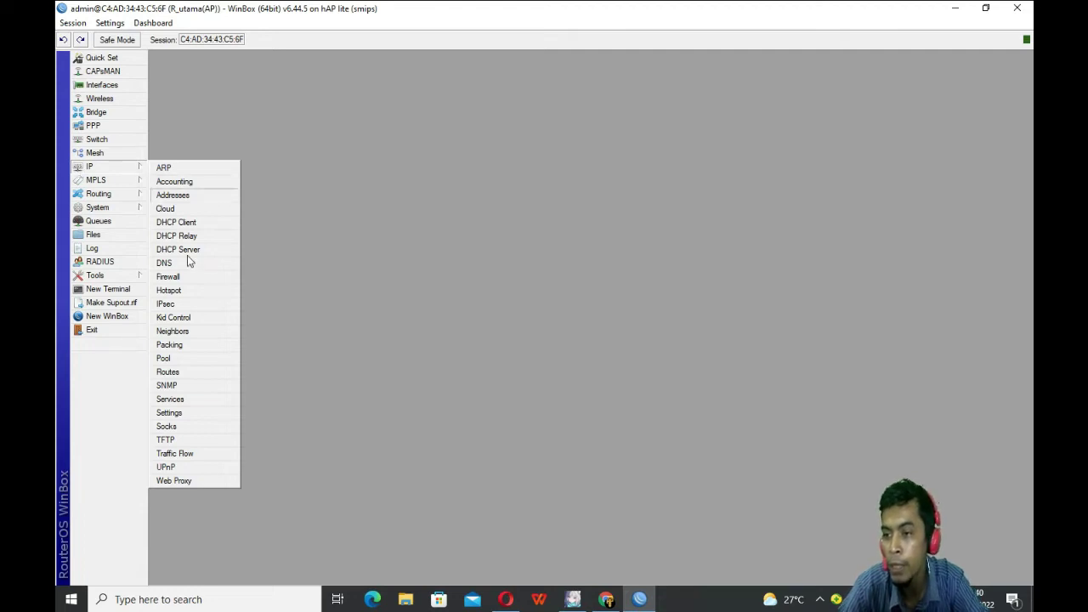
left_click(186, 223)
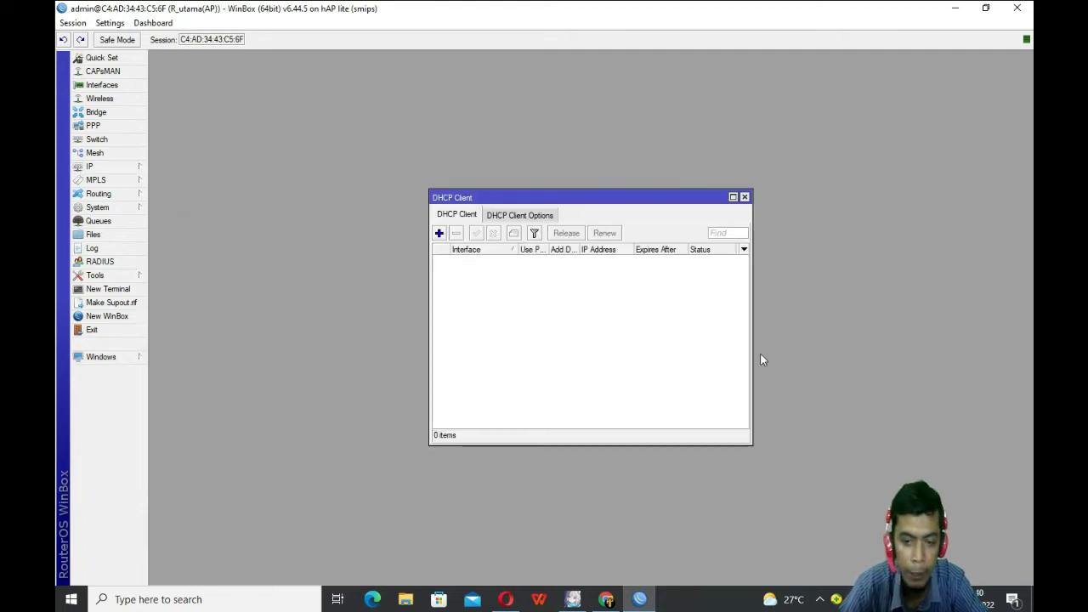
left_click(441, 234)
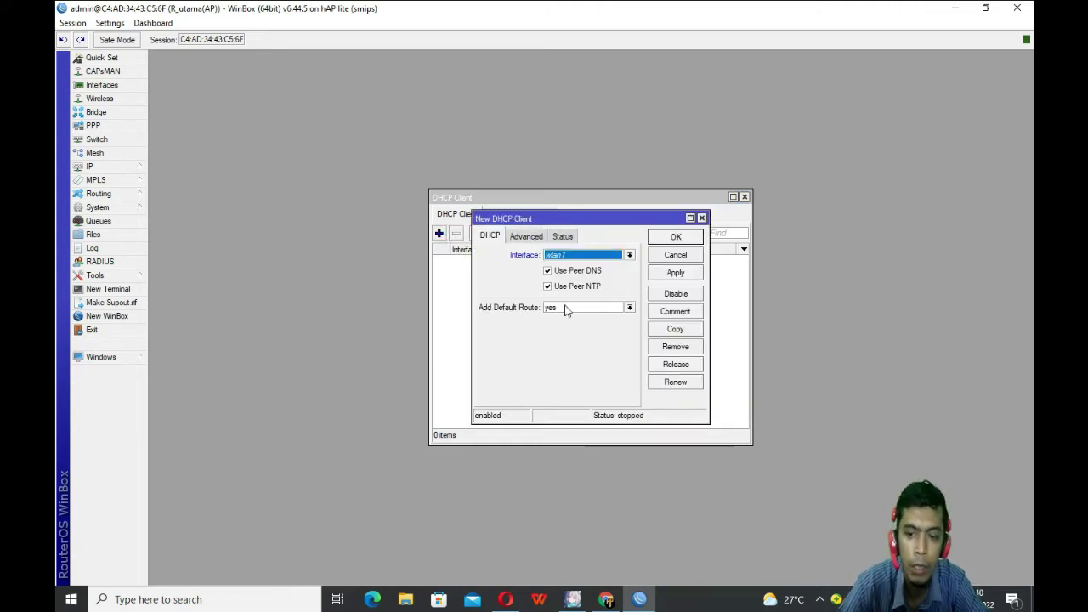
left_click(581, 255)
left_click(572, 284)
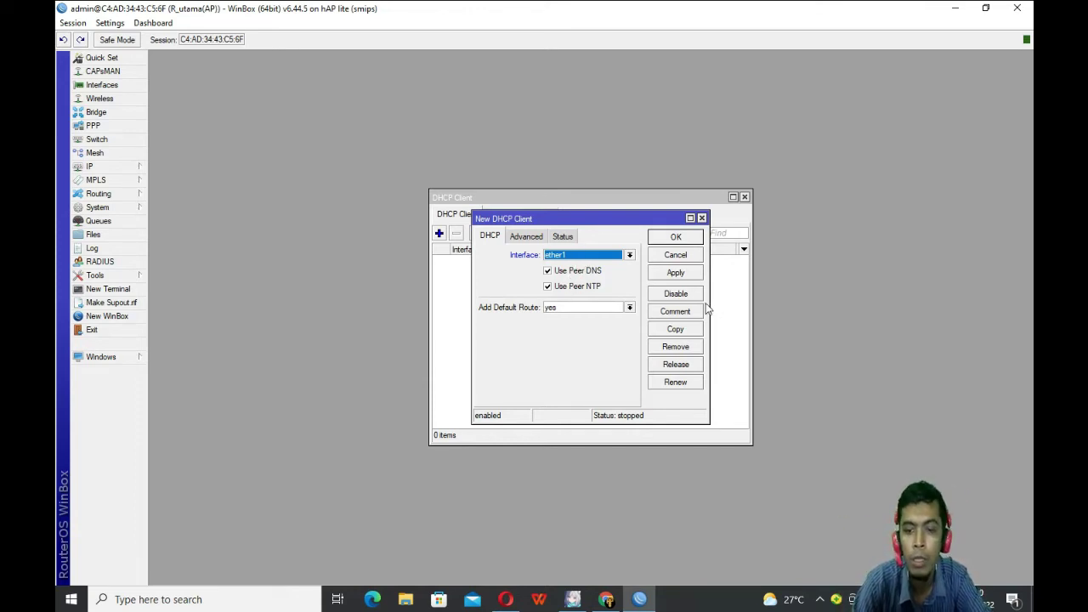
left_click(675, 273)
left_click_drag(651, 219, 372, 239)
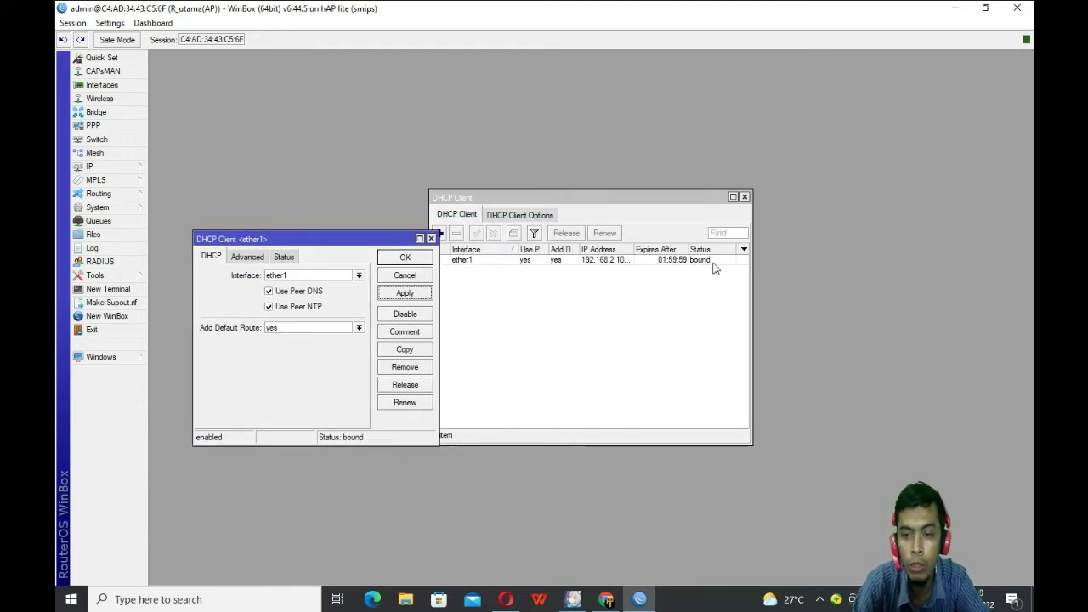
left_click(407, 258)
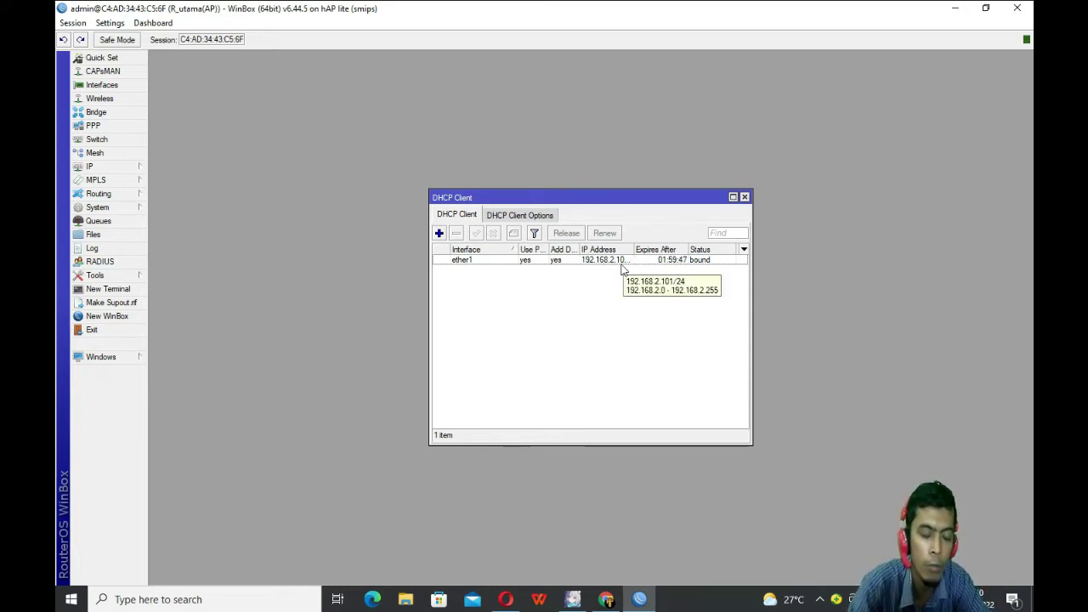
left_click(745, 197)
Step: Check the dynamic 192.168.2.101 lease on ether1 in IP > Addresses, then close the list
left_click(94, 167)
left_click(181, 197)
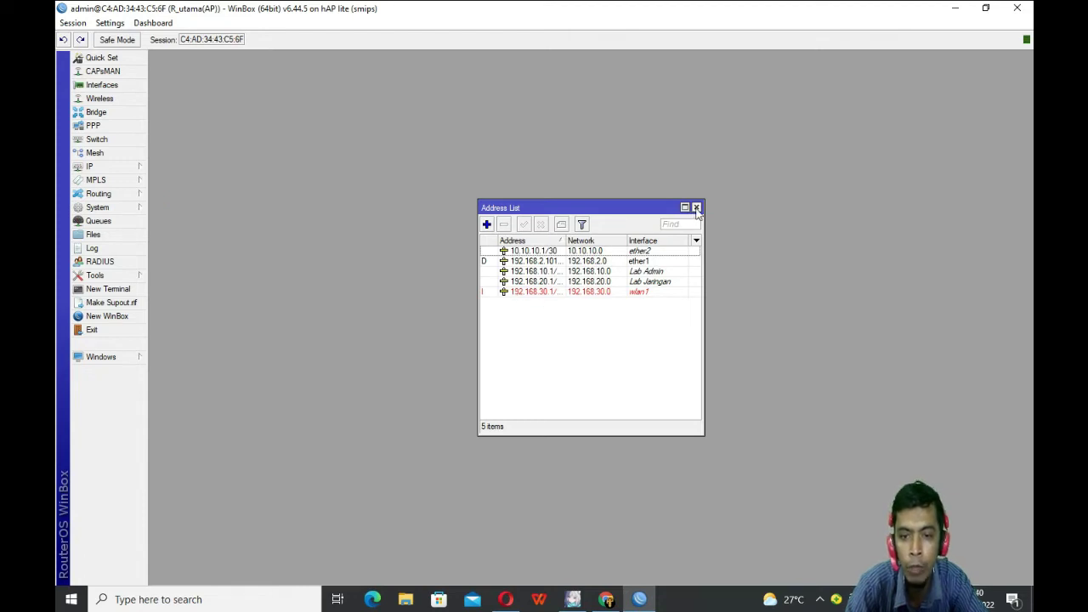
left_click(497, 262)
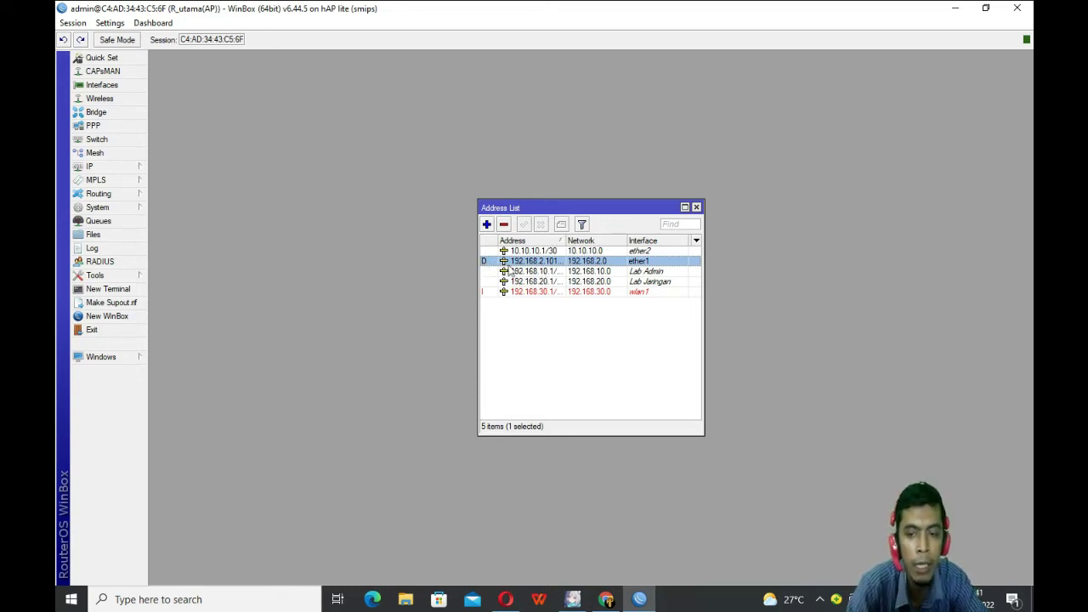
left_click(696, 207)
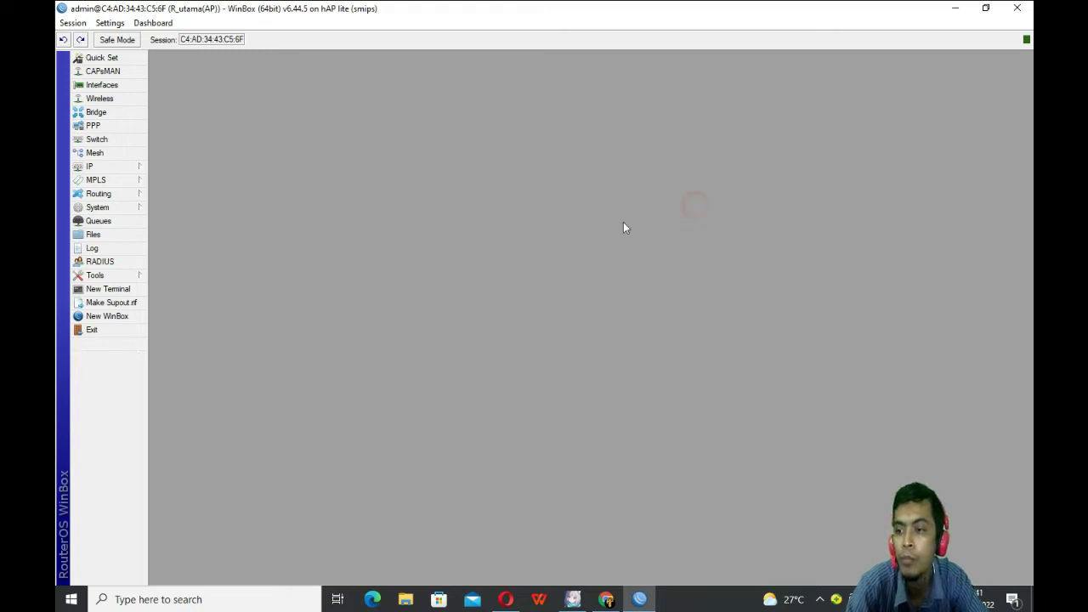
left_click(109, 168)
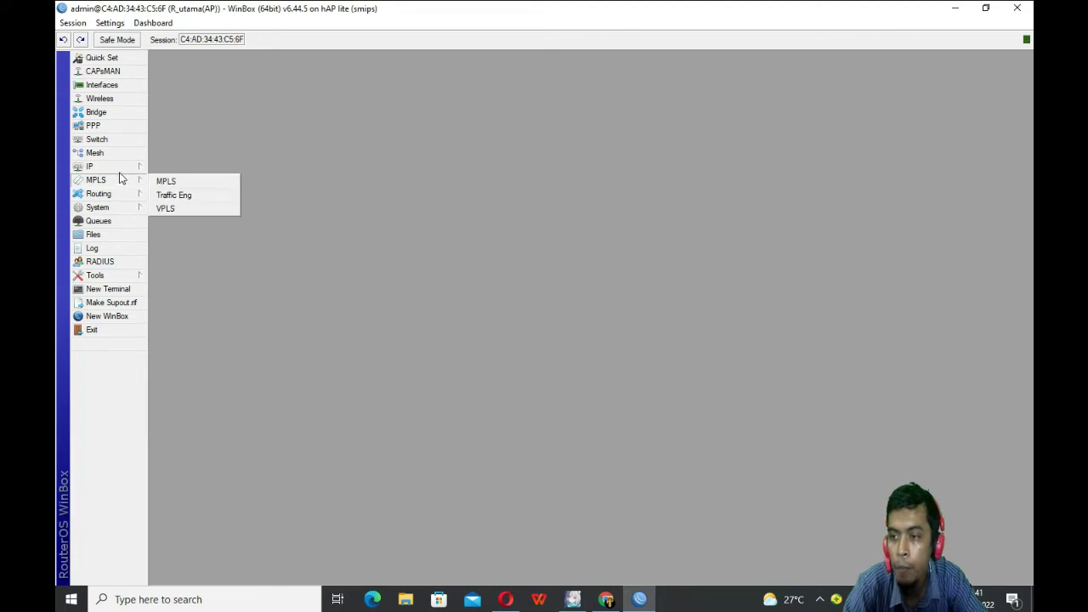
Step: Set the router DNS server to 8.8.8.8 with Allow Remote Requests enabled
left_click(181, 263)
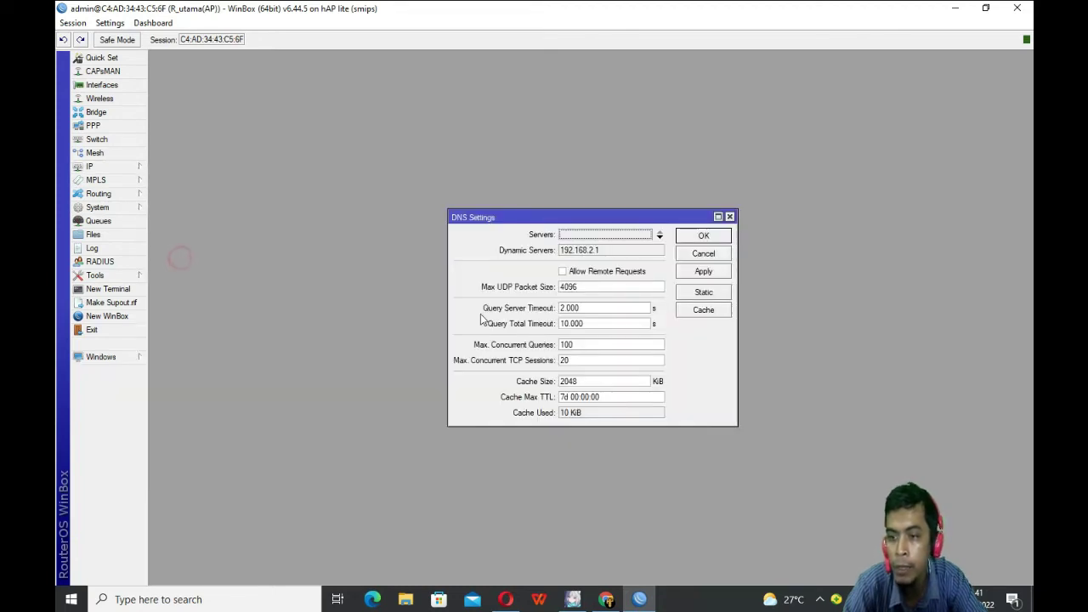
left_click(562, 271)
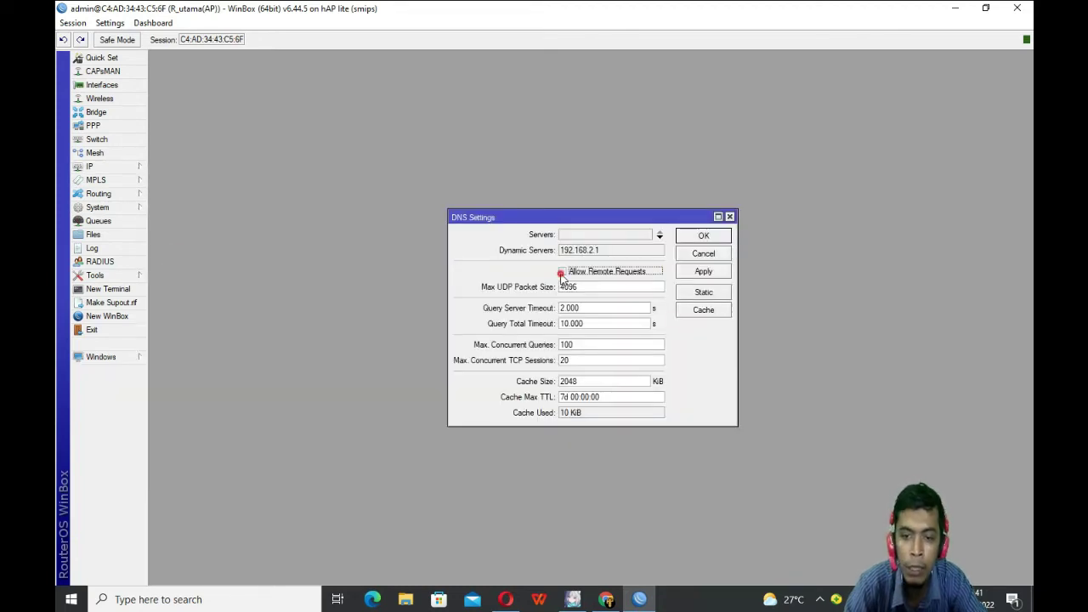
left_click(609, 235)
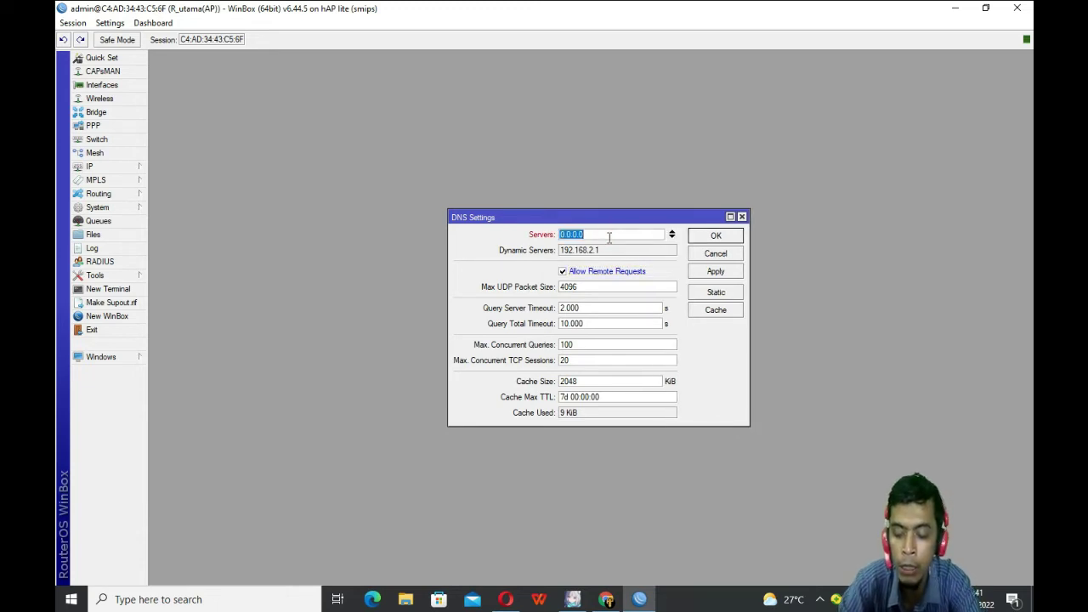
type("8.8.8.8")
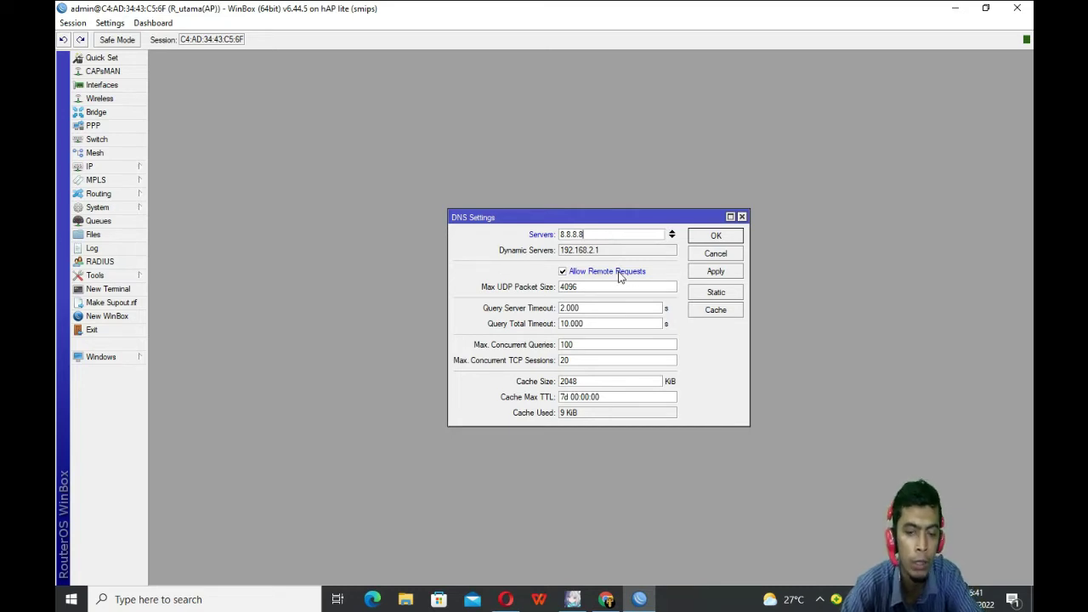
double_click(595, 236)
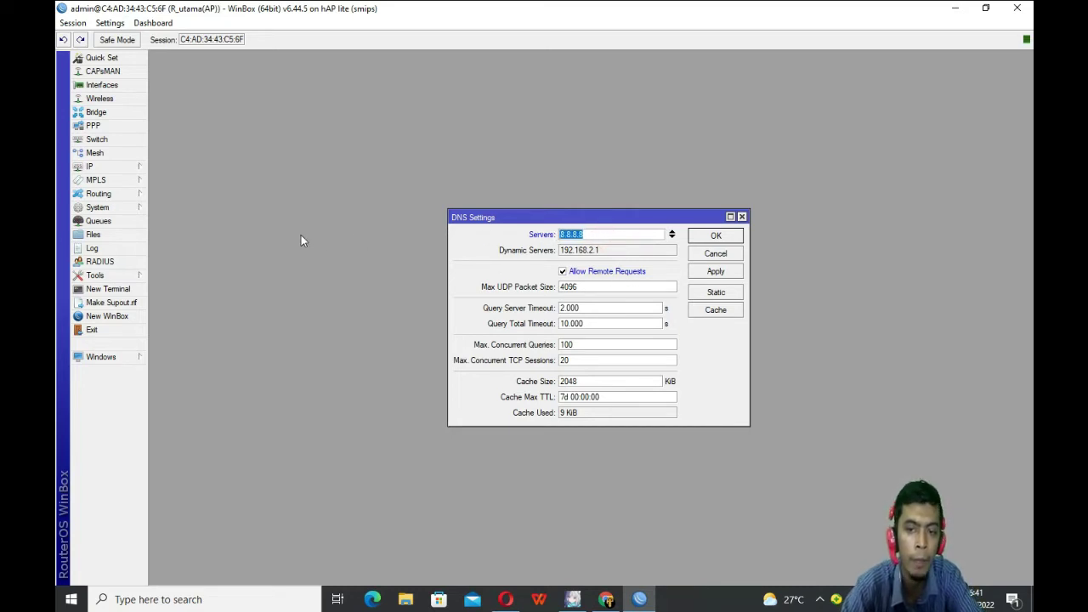
left_click(730, 276)
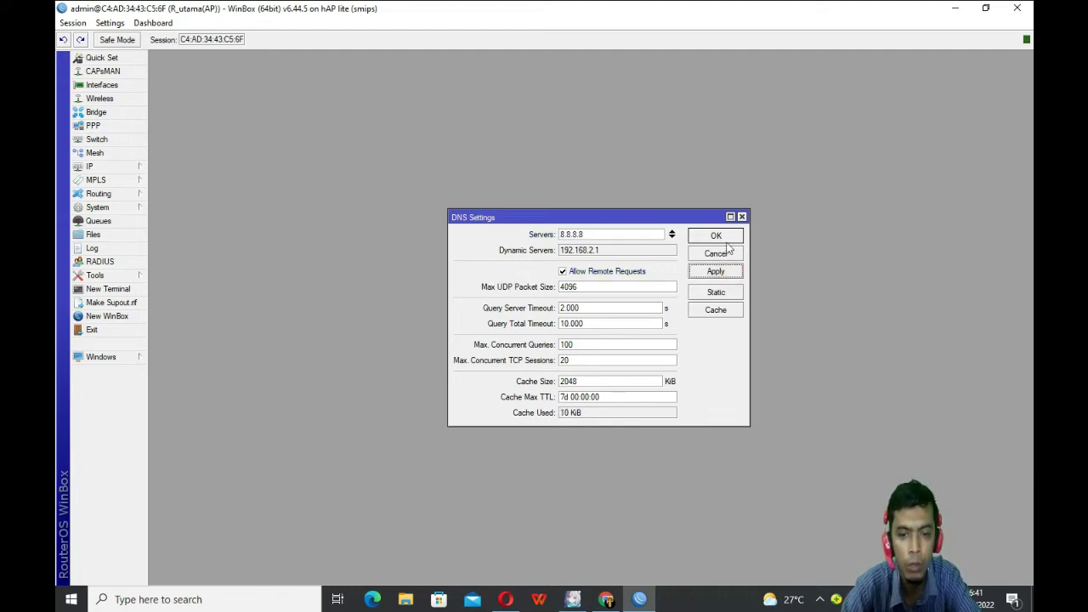
left_click(718, 237)
left_click(95, 169)
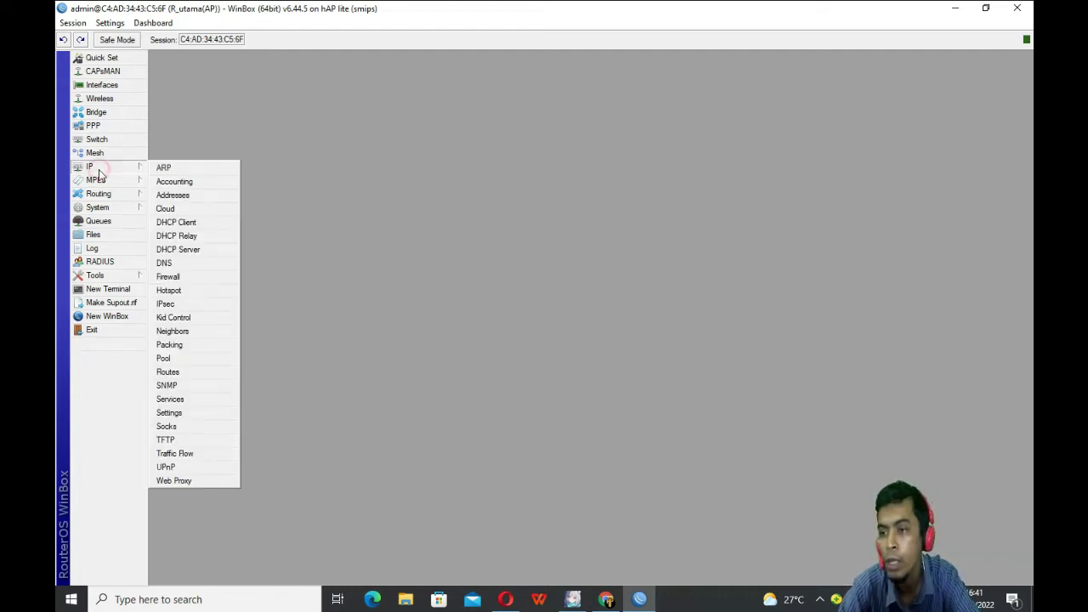
Step: Add a srcnat masquerade NAT rule, then close the Firewall window
left_click(178, 281)
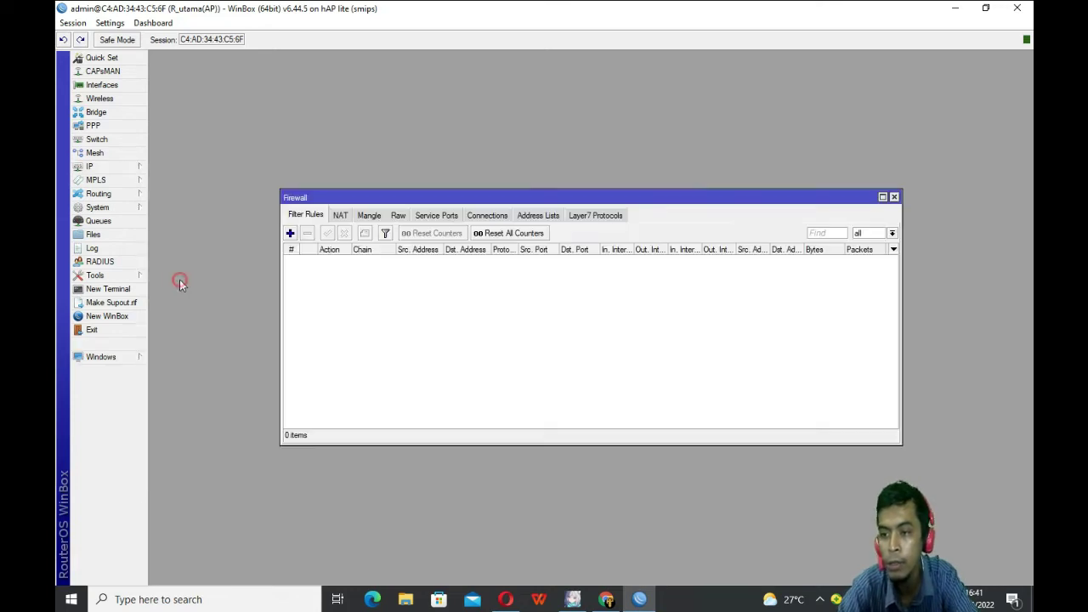
left_click(339, 218)
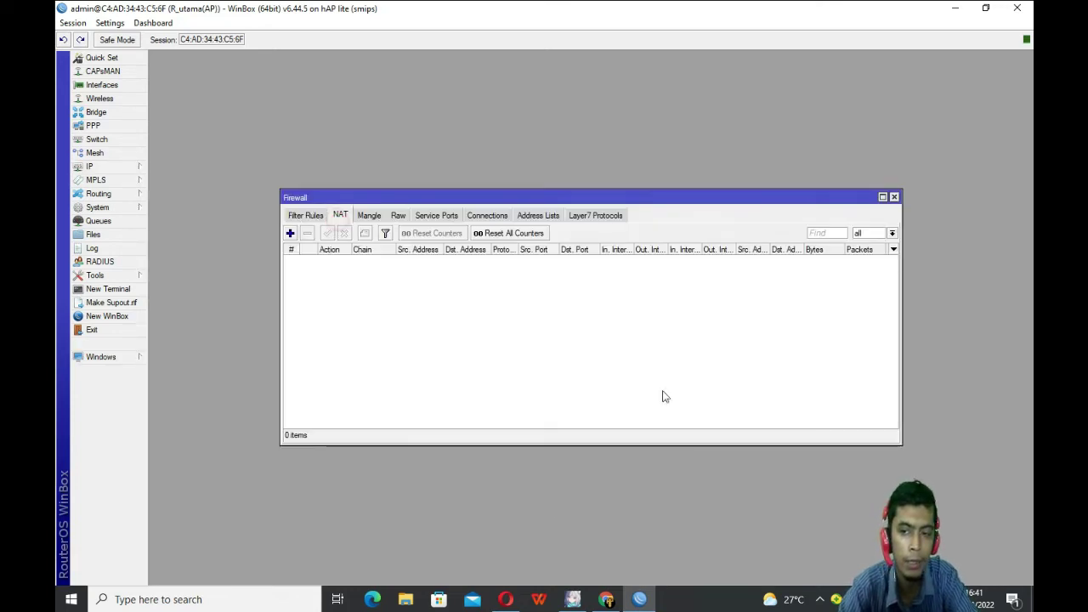
left_click(290, 233)
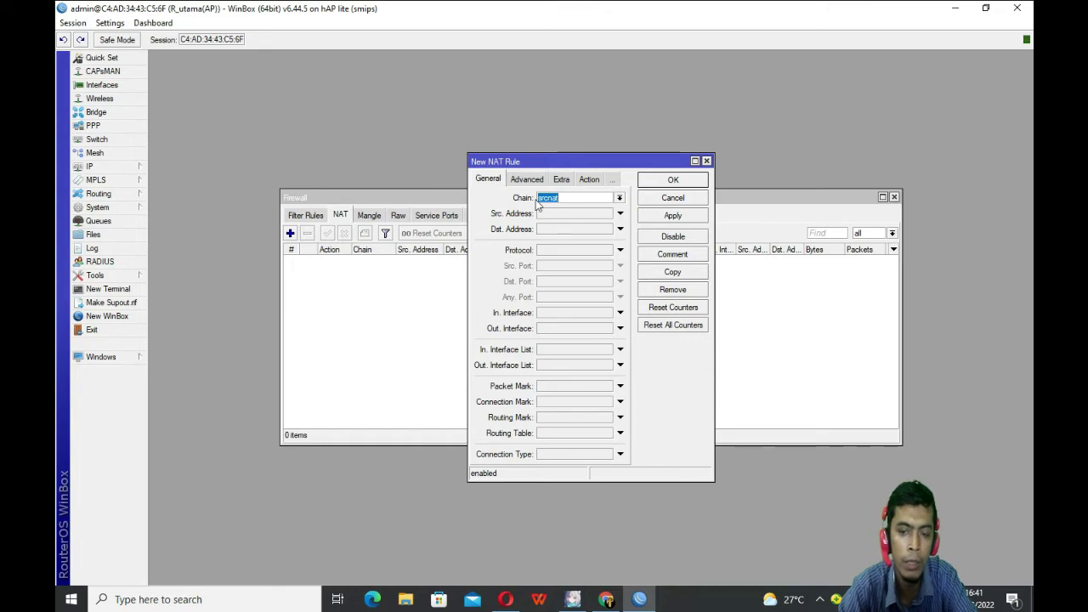
left_click(589, 179)
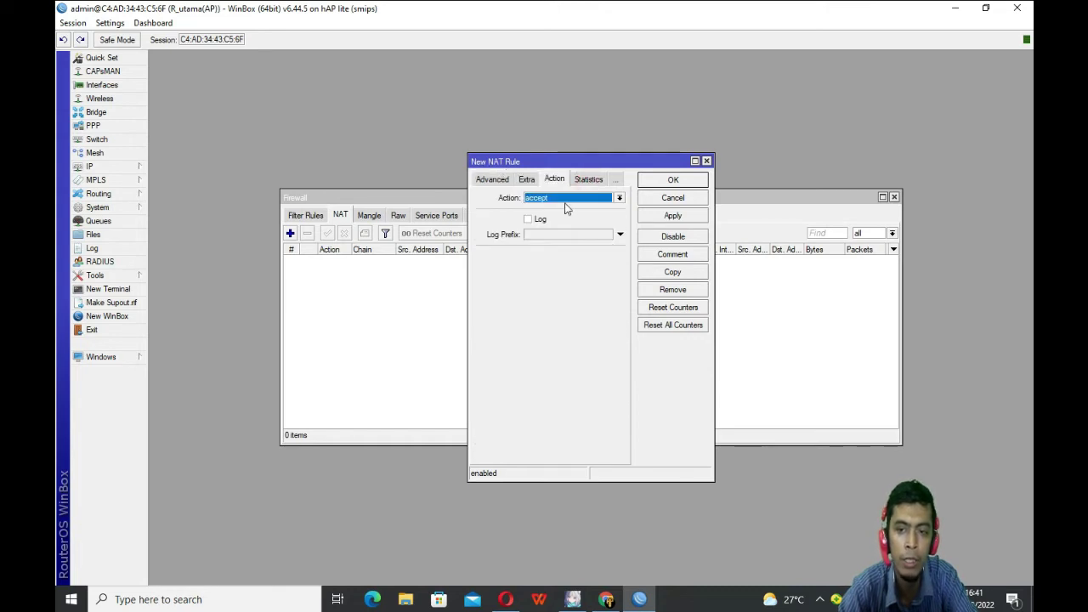
left_click(564, 198)
left_click(544, 262)
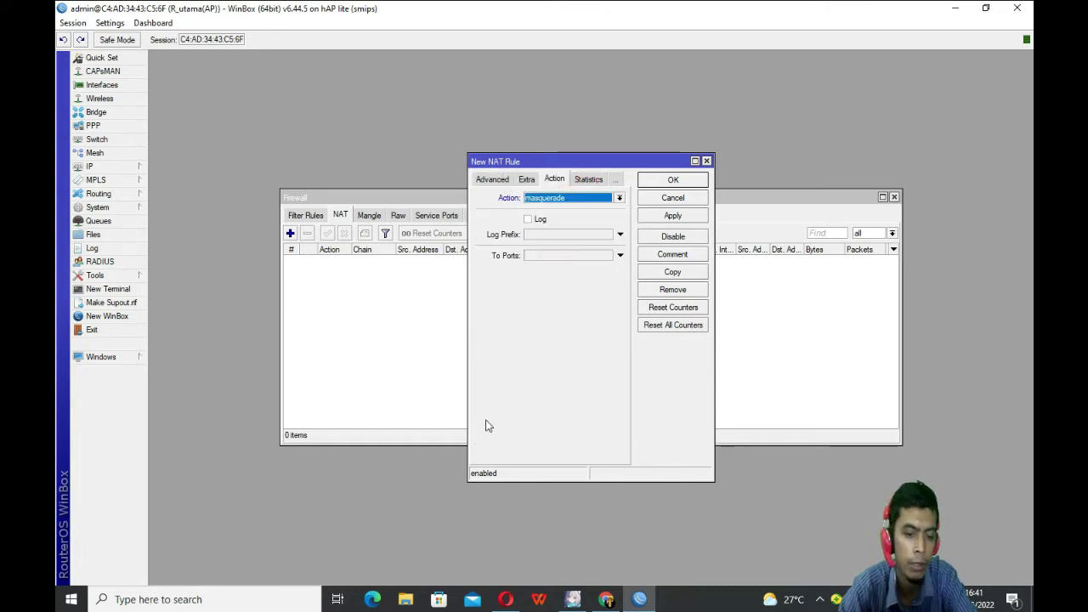
left_click(683, 218)
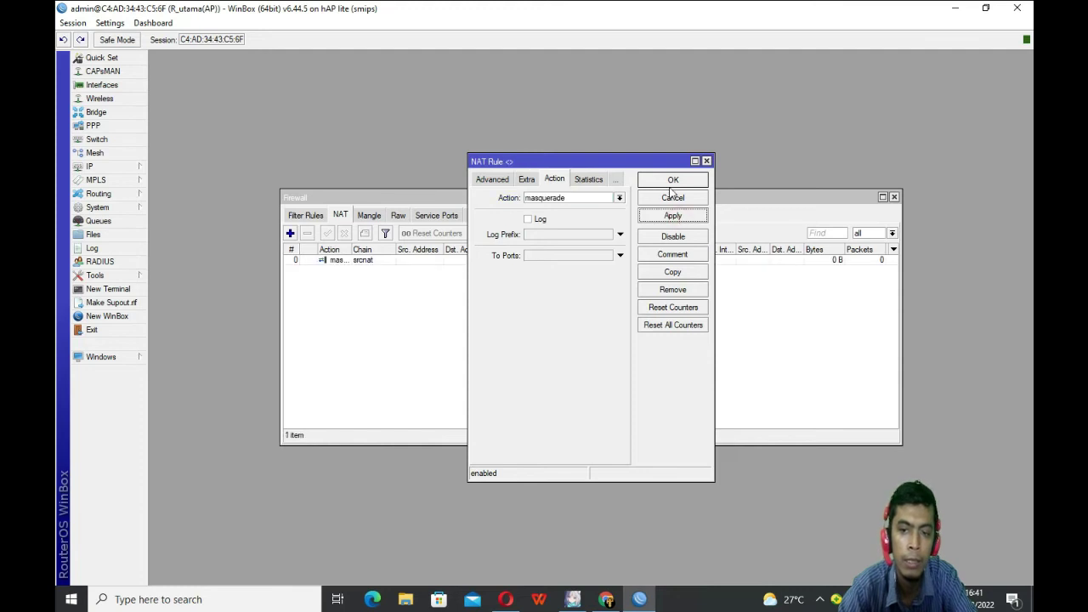
left_click(672, 183)
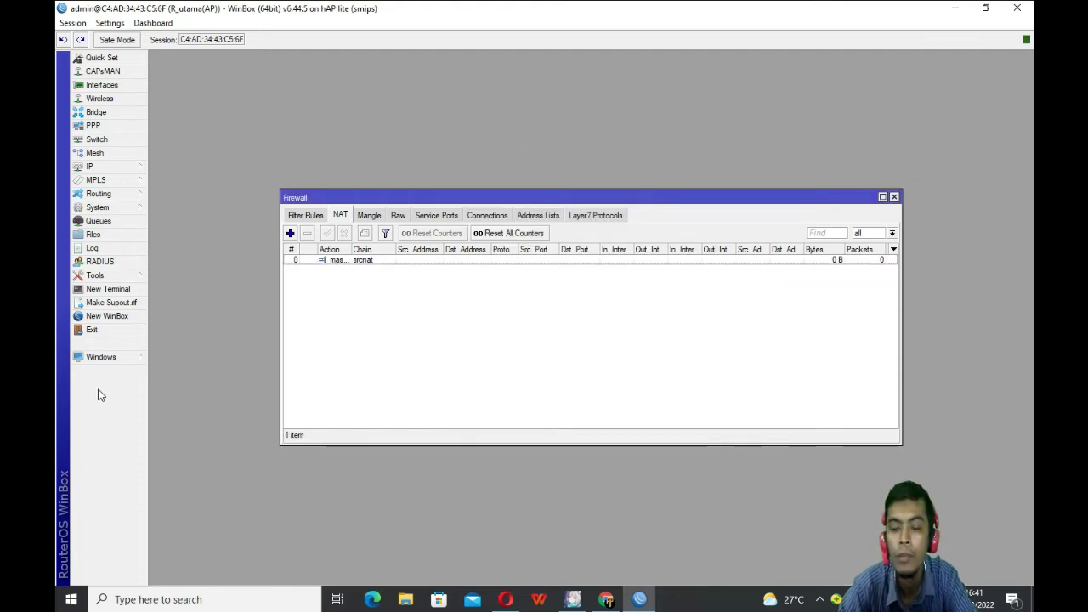
left_click(894, 197)
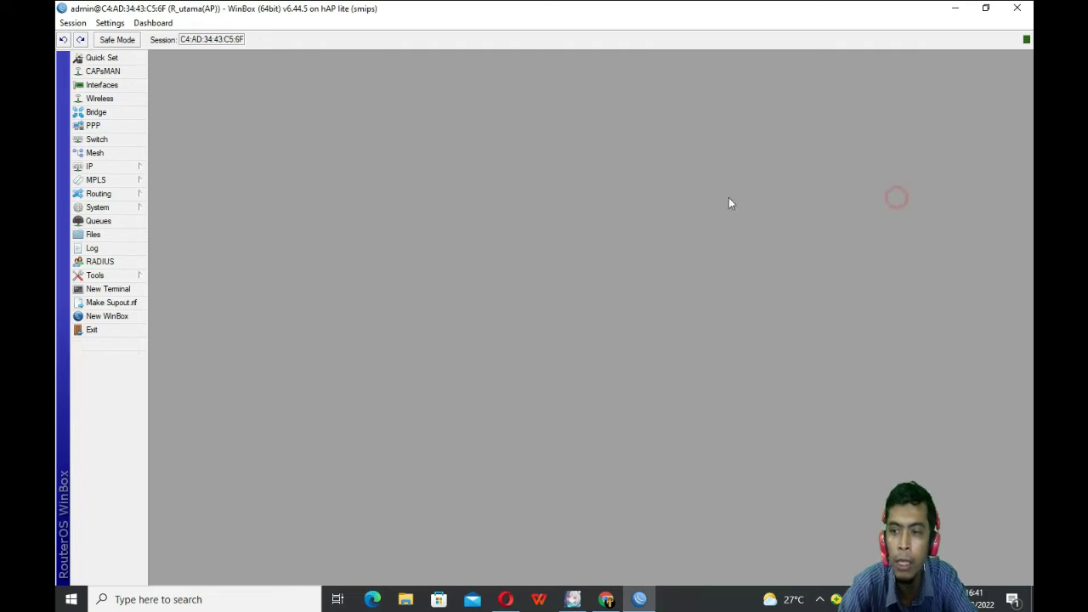
left_click(92, 167)
left_click(180, 374)
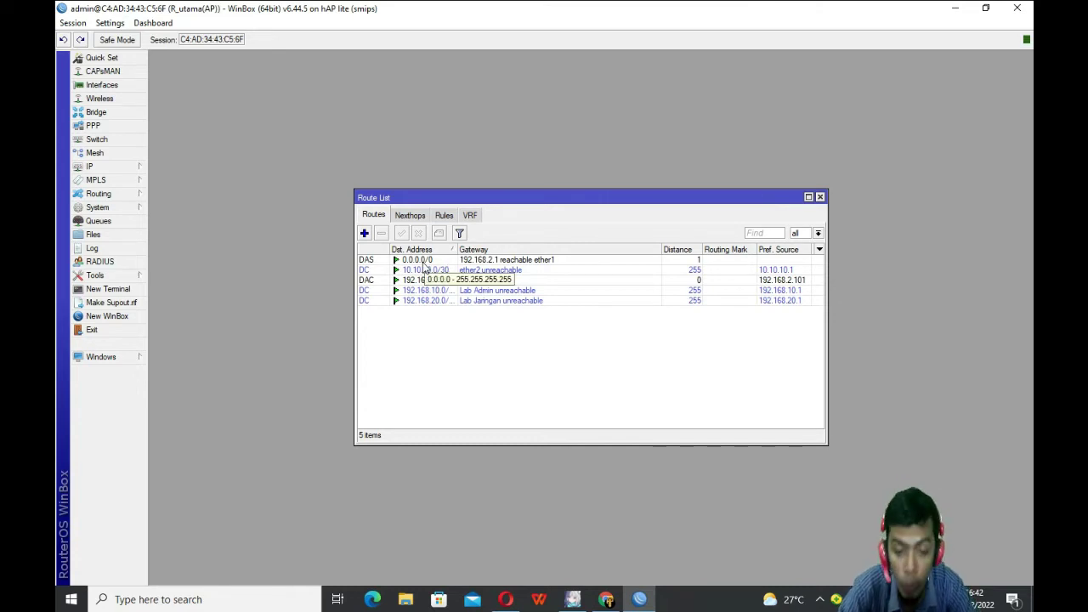
left_click(364, 233)
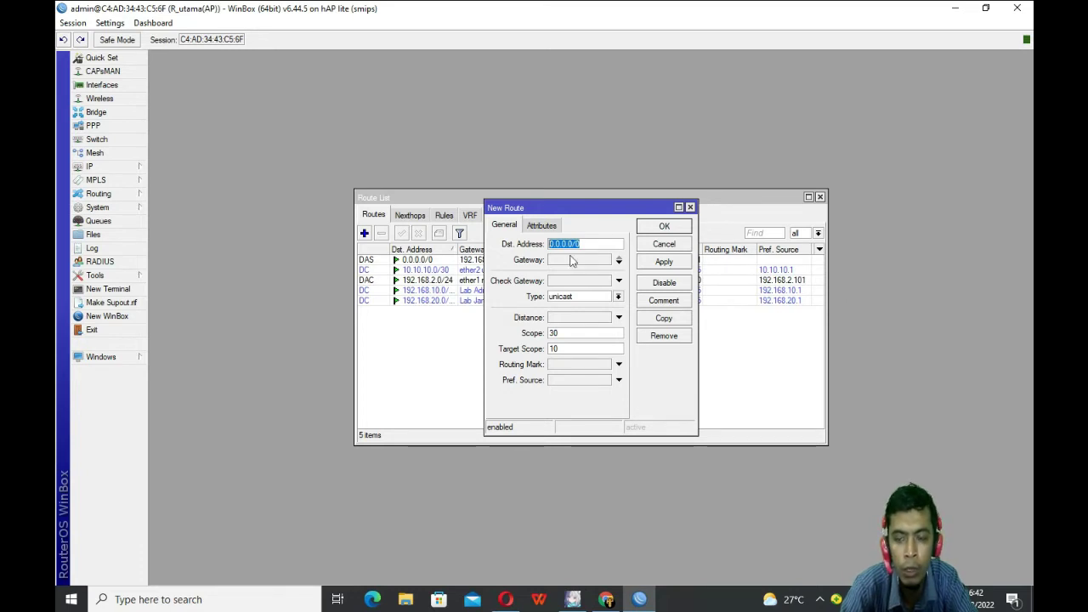
left_click_drag(618, 213, 760, 226)
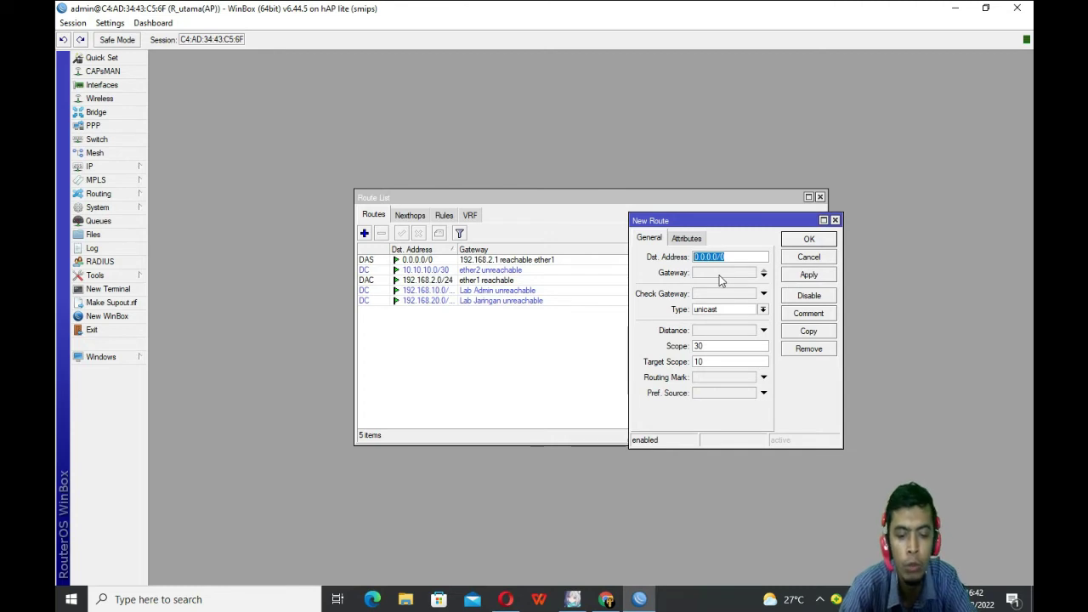
left_click(835, 221)
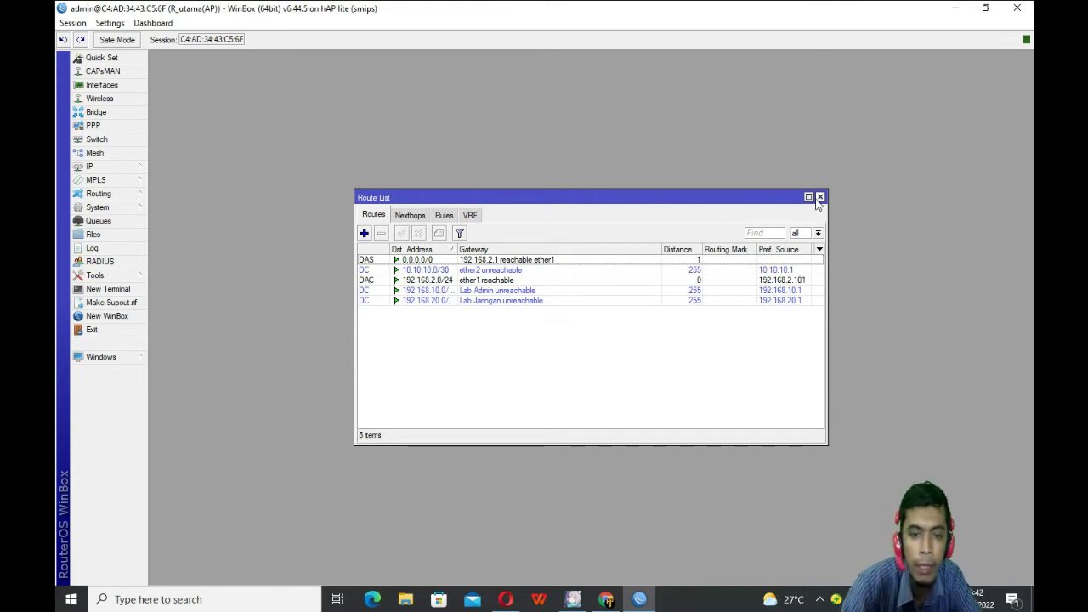
left_click(820, 197)
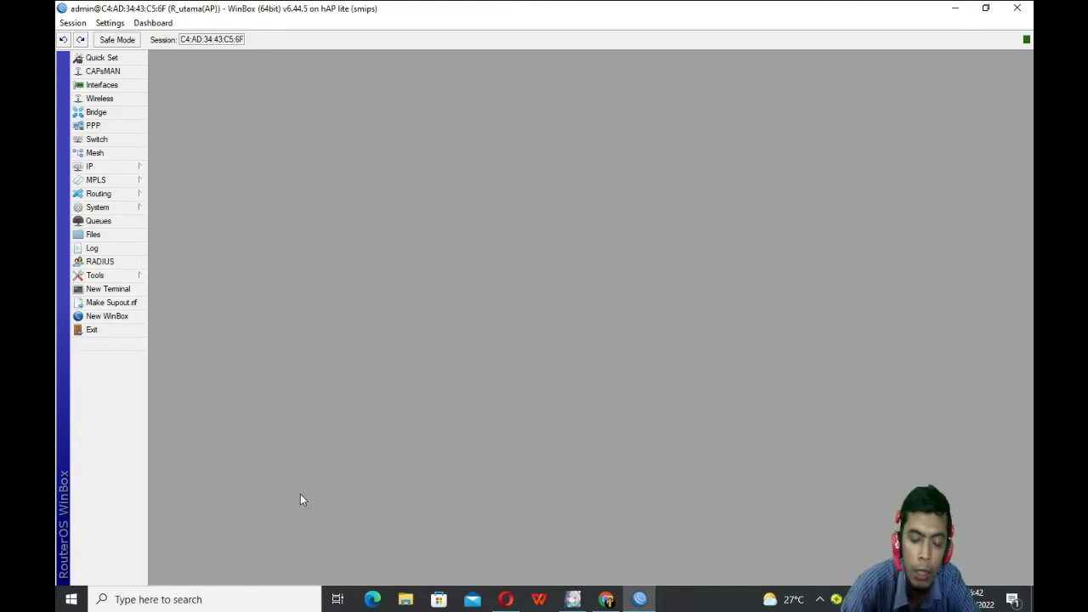
Step: Enable the disabled wlan1 wireless interface
left_click(99, 98)
left_click(196, 261)
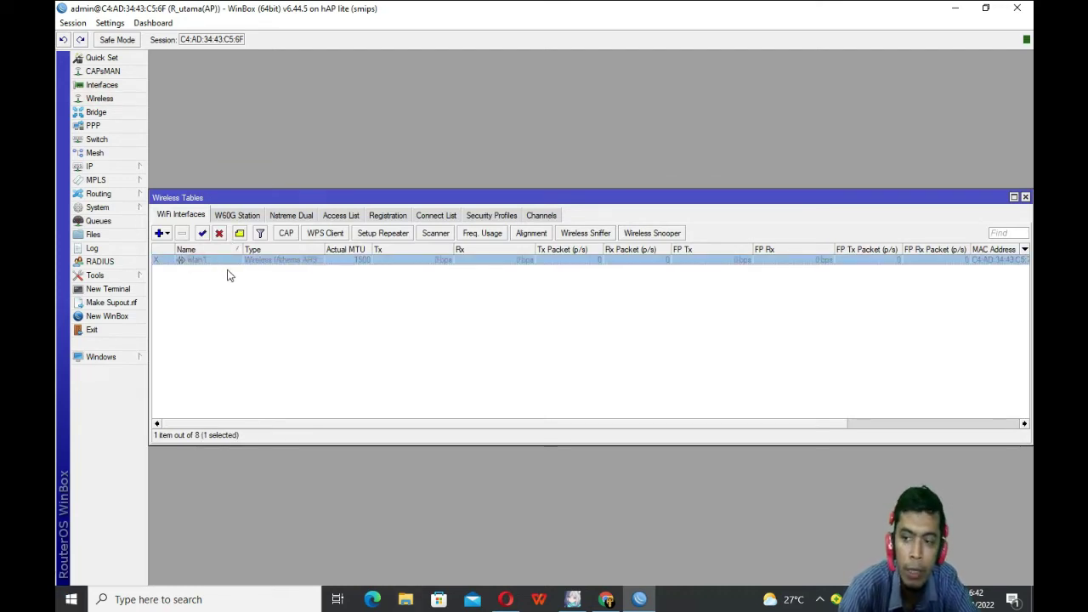
left_click(201, 233)
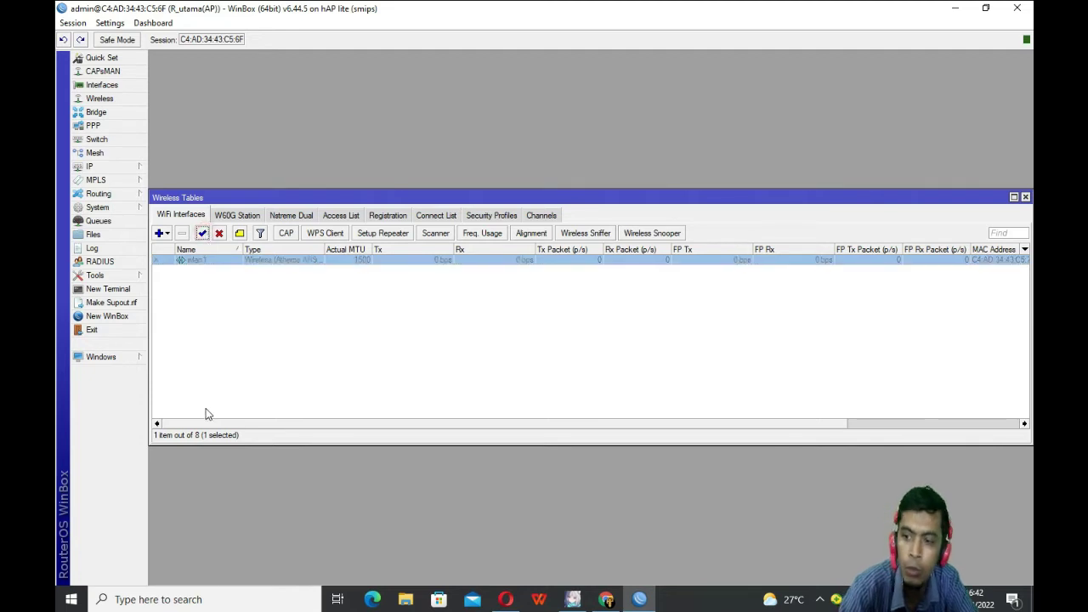
Step: Close the Address List and open wlan1's interface settings
left_click(115, 167)
left_click(161, 196)
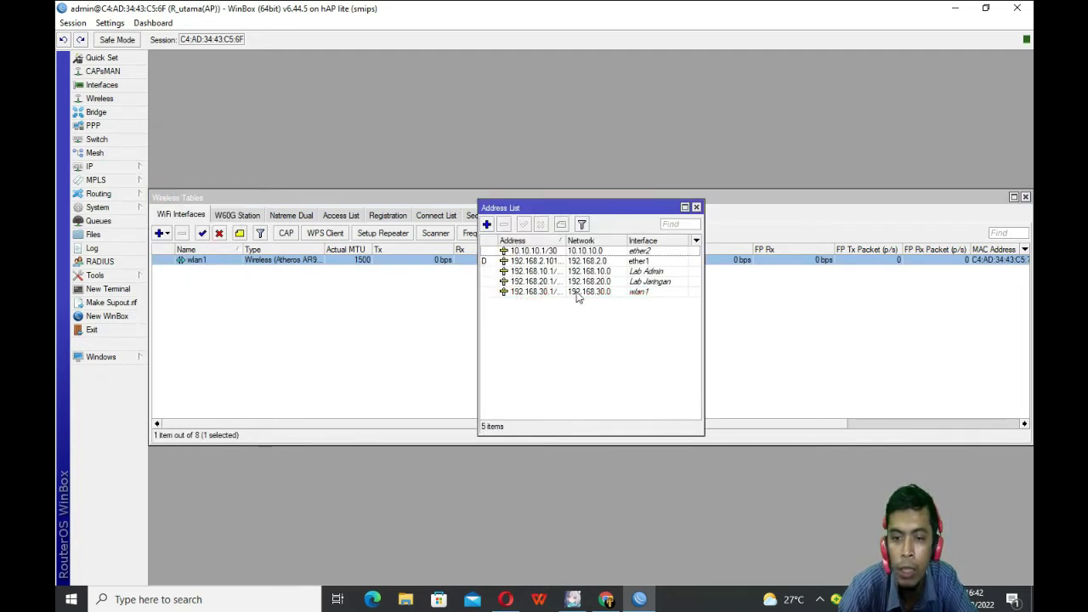
left_click(696, 207)
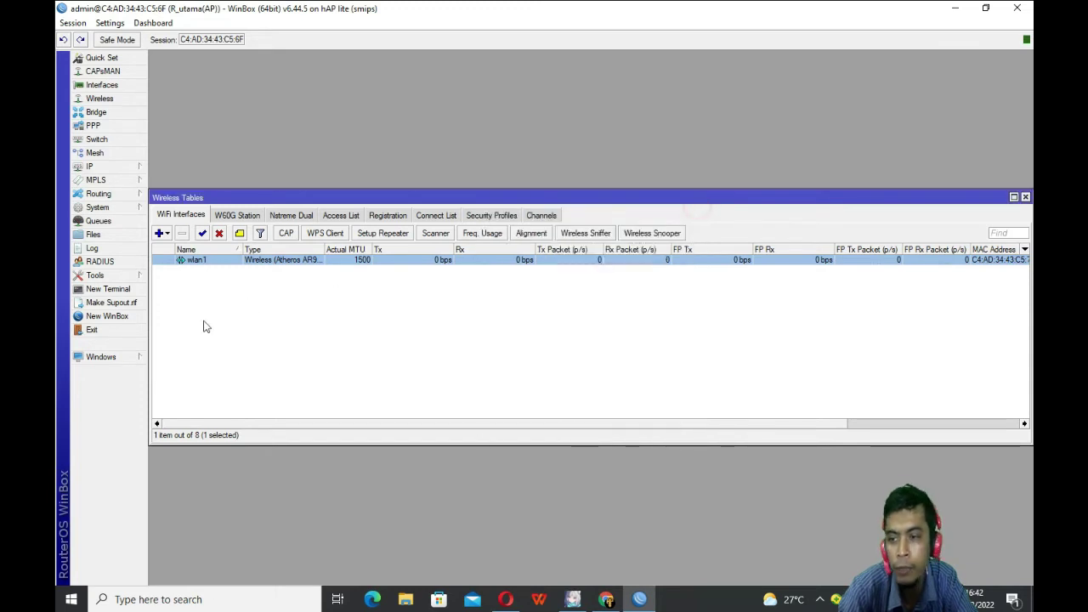
double_click(201, 264)
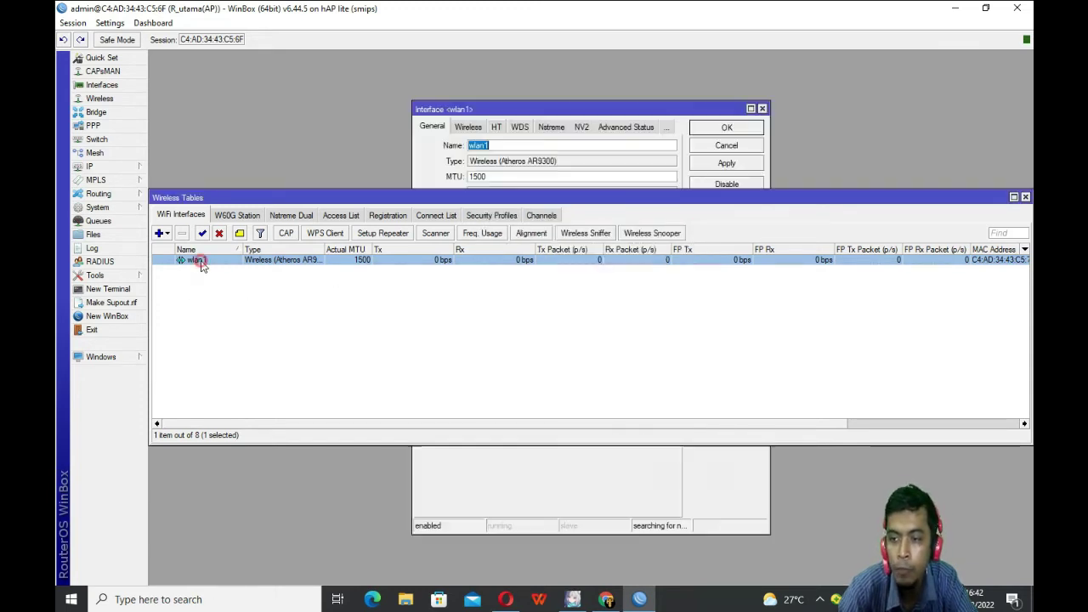
Step: Set wlan1's wireless mode to ap bridge and band to 2GHz-B/G/N
left_click(482, 130)
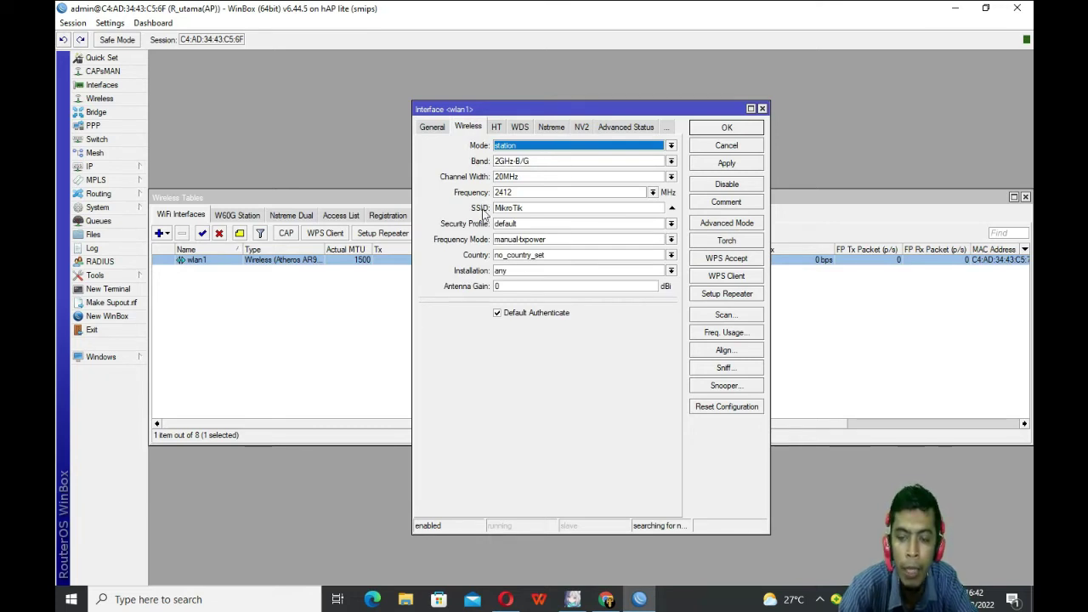
left_click(542, 152)
left_click(521, 158)
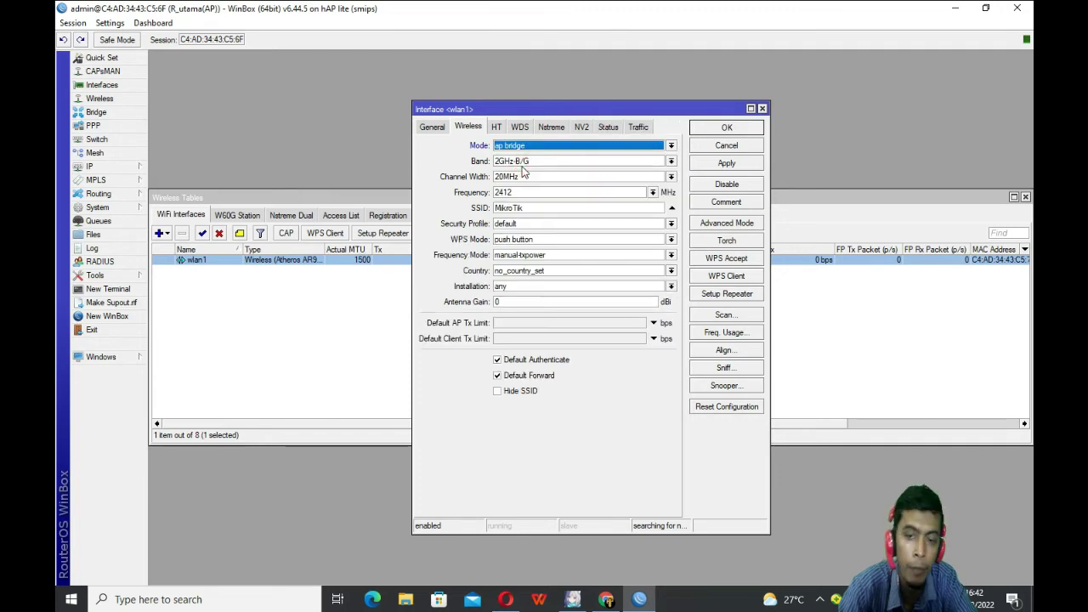
left_click(539, 161)
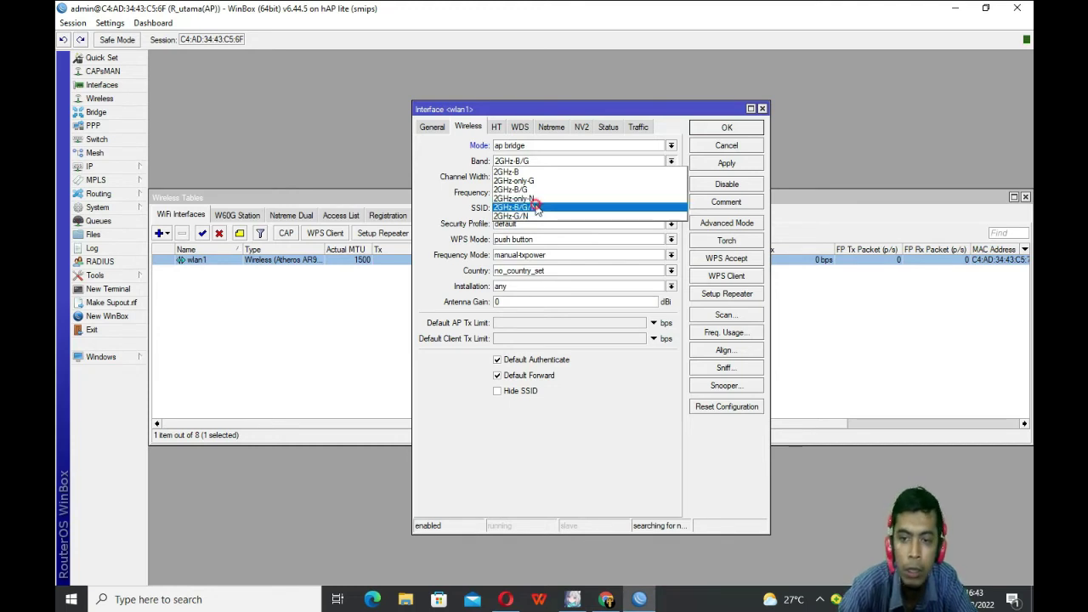
left_click(530, 208)
Step: Replace the MikroTik SSID with the new hotspot name, keep manual-txpower, and apply
left_click_drag(549, 210, 484, 206)
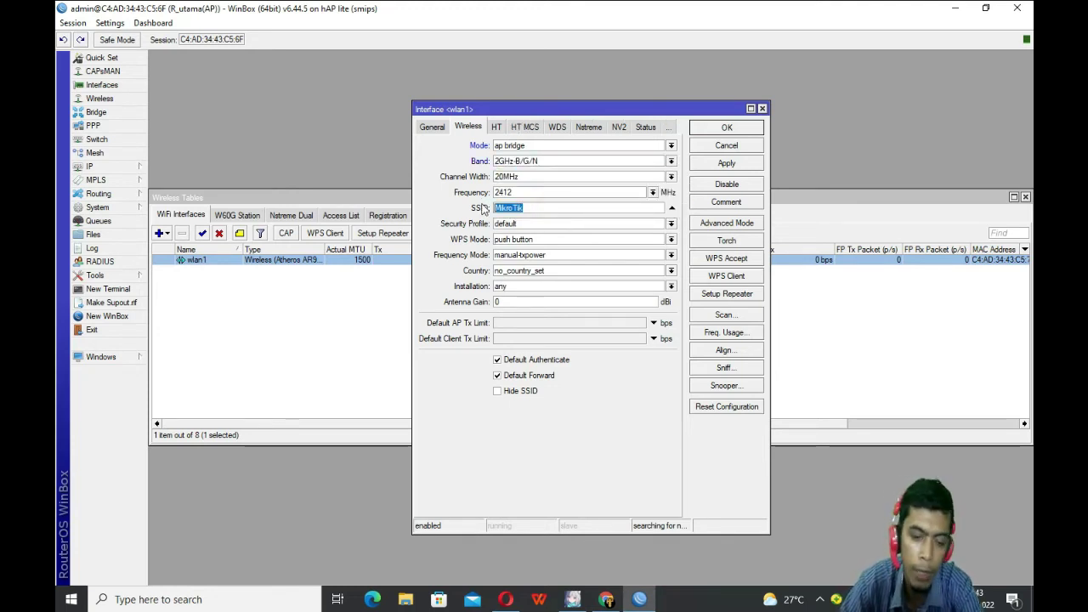
type("an")
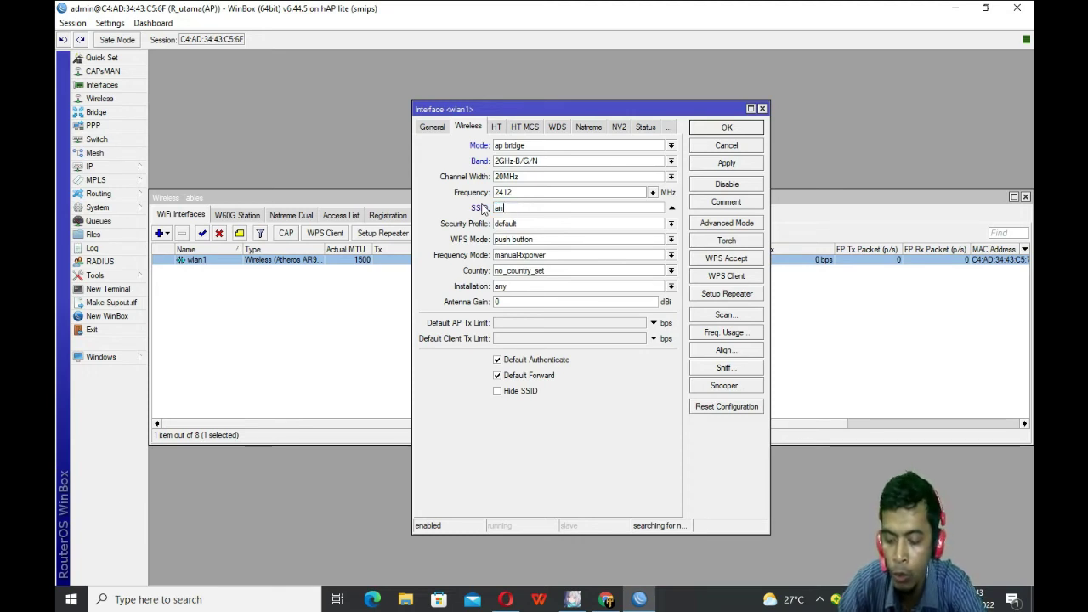
type("toni")
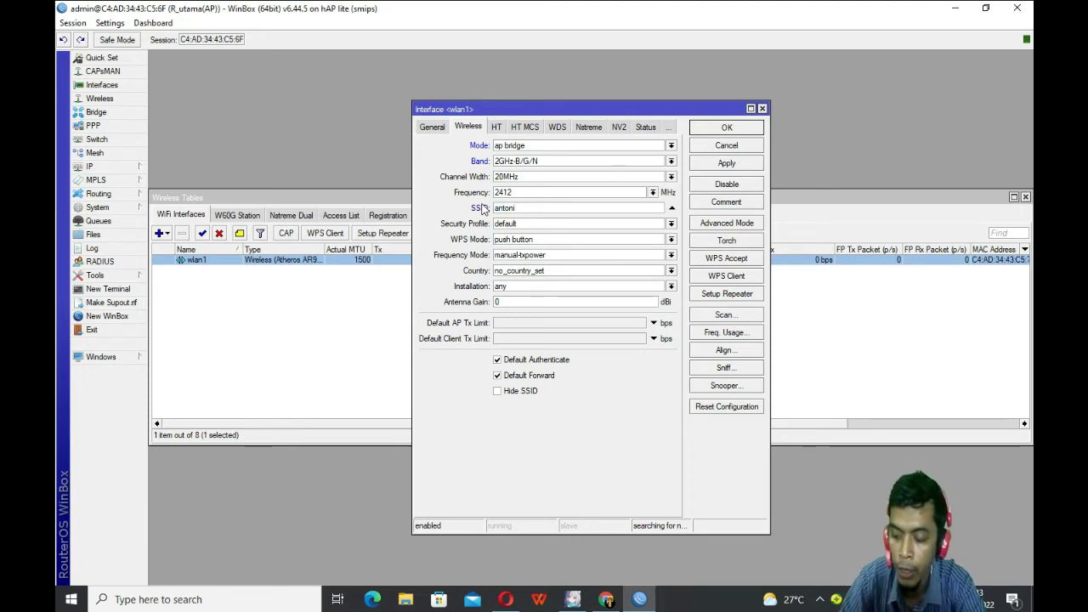
type("@hotspot")
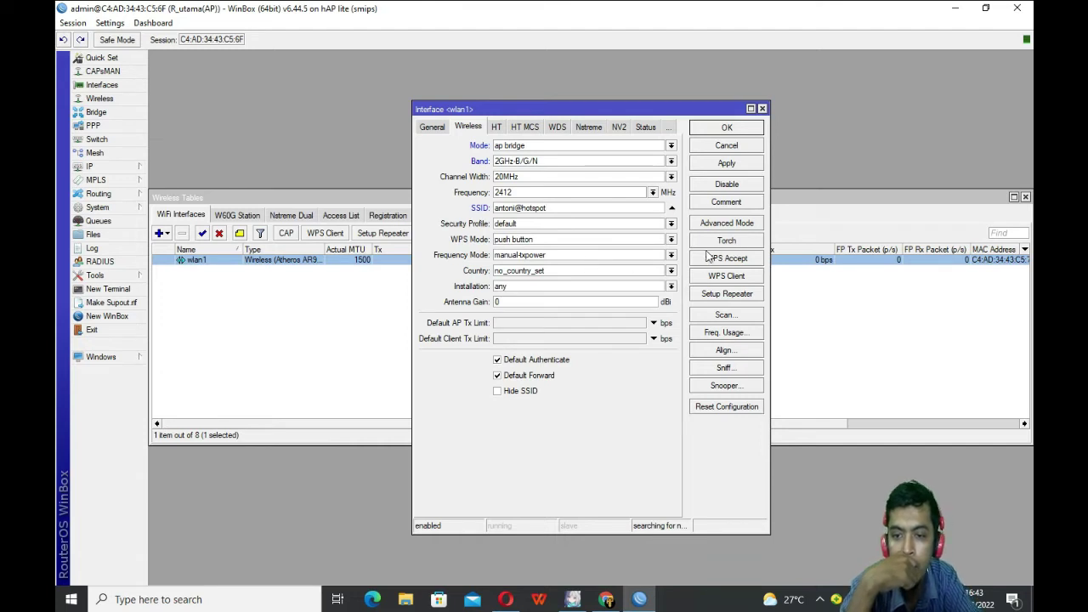
left_click(671, 255)
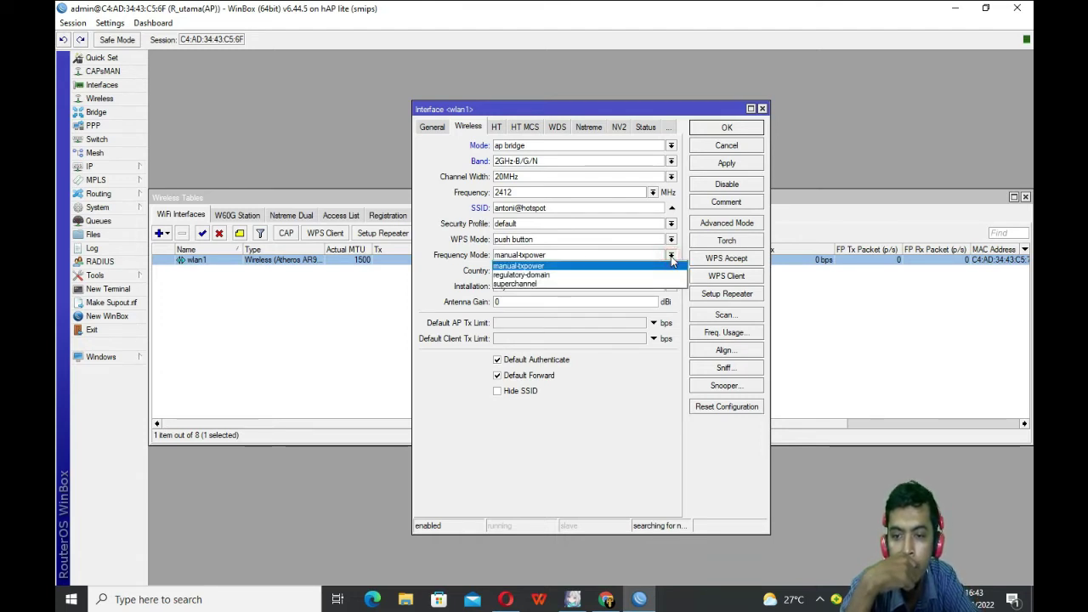
left_click(561, 267)
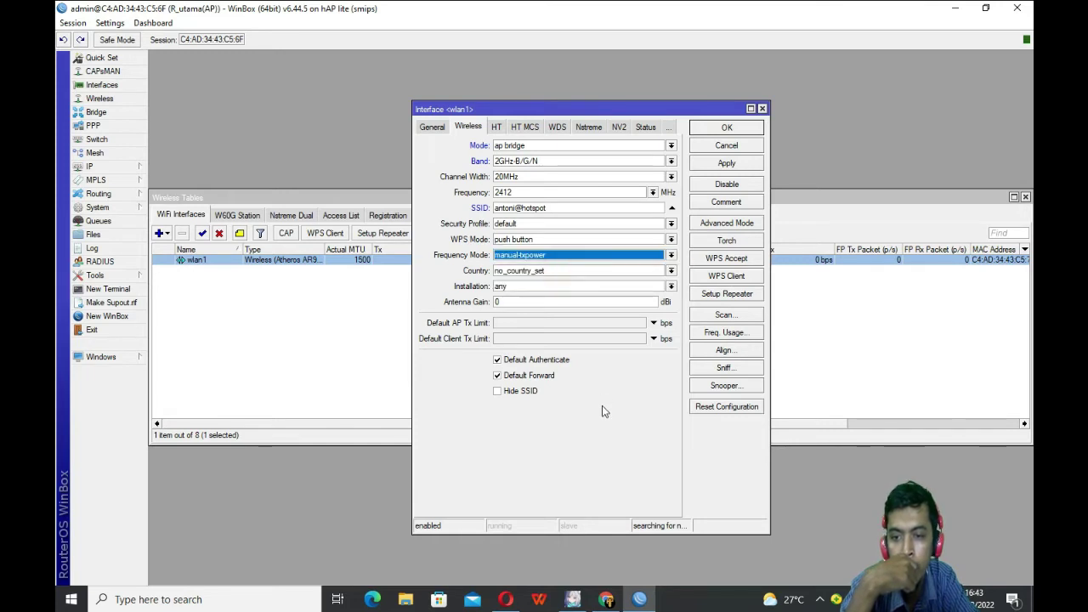
left_click(712, 167)
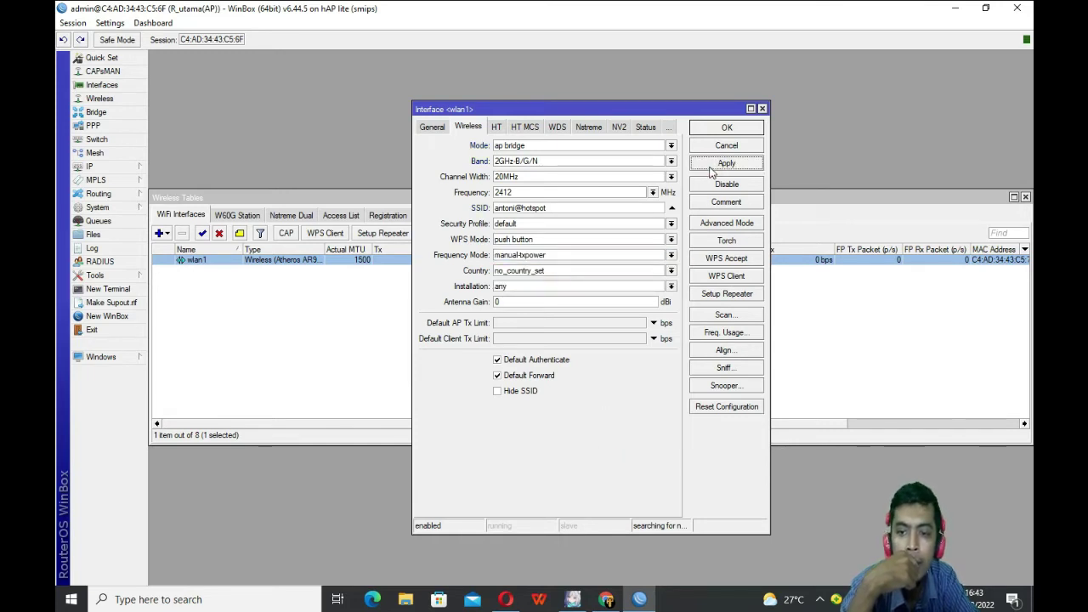
left_click(713, 132)
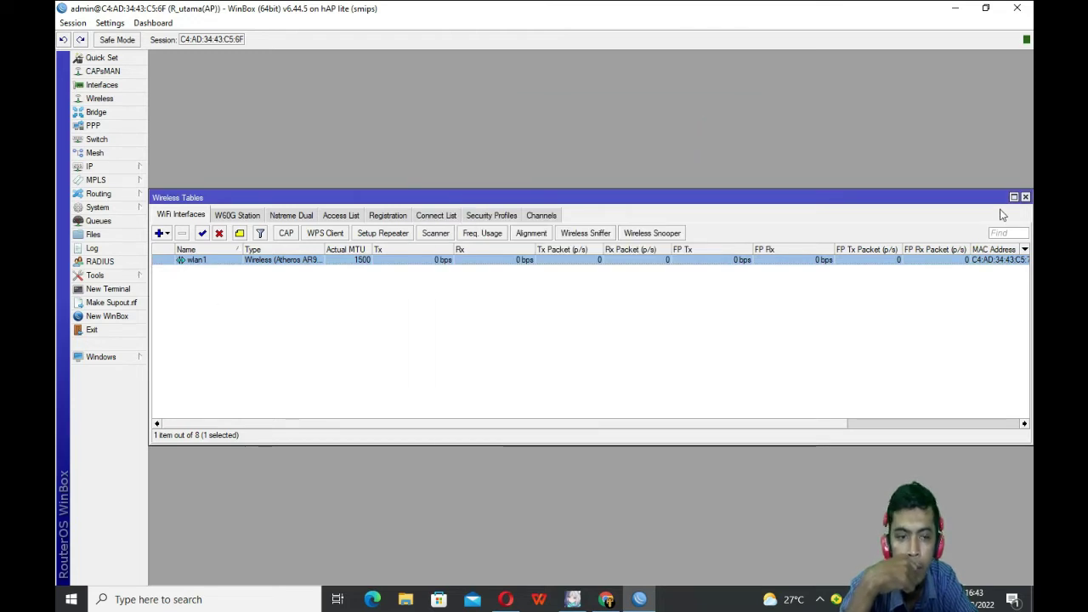
left_click_drag(991, 201, 892, 204)
Step: Close the wireless list and launch Hotspot Setup from IP > Hotspot
left_click(927, 201)
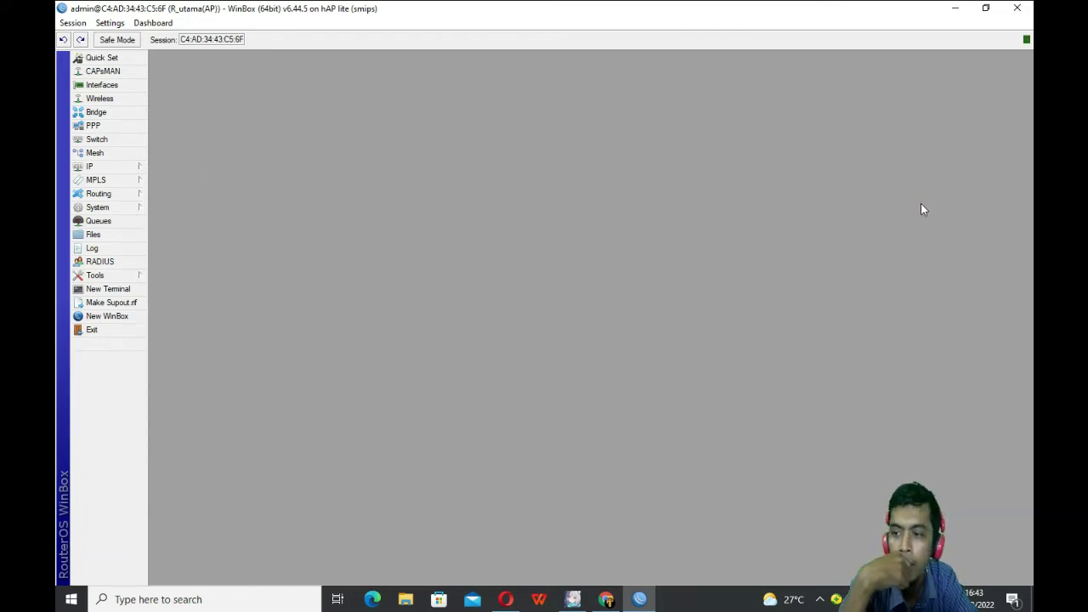
left_click(89, 168)
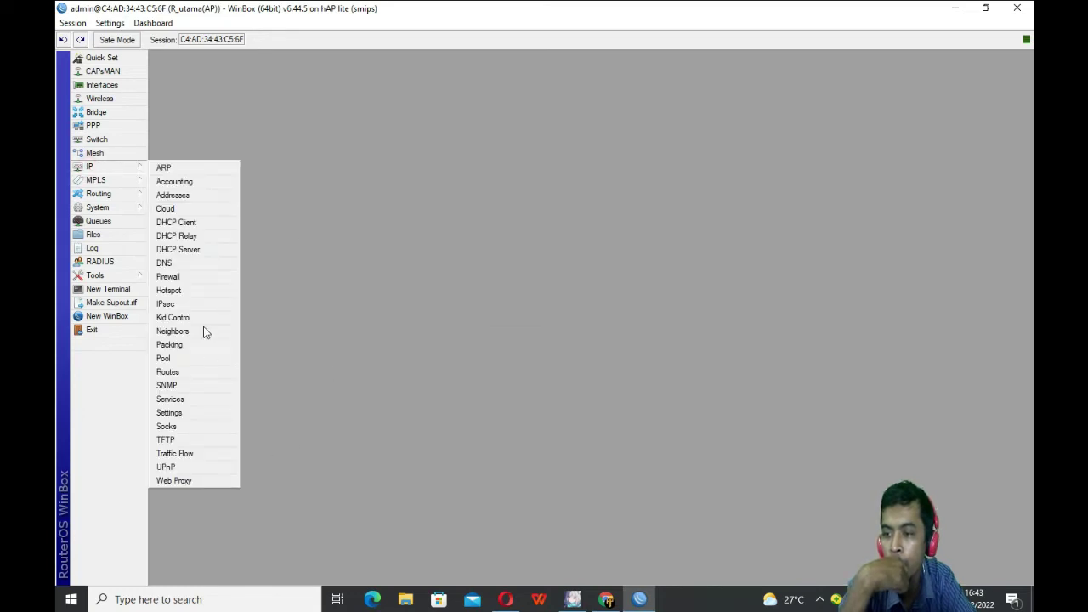
left_click(203, 294)
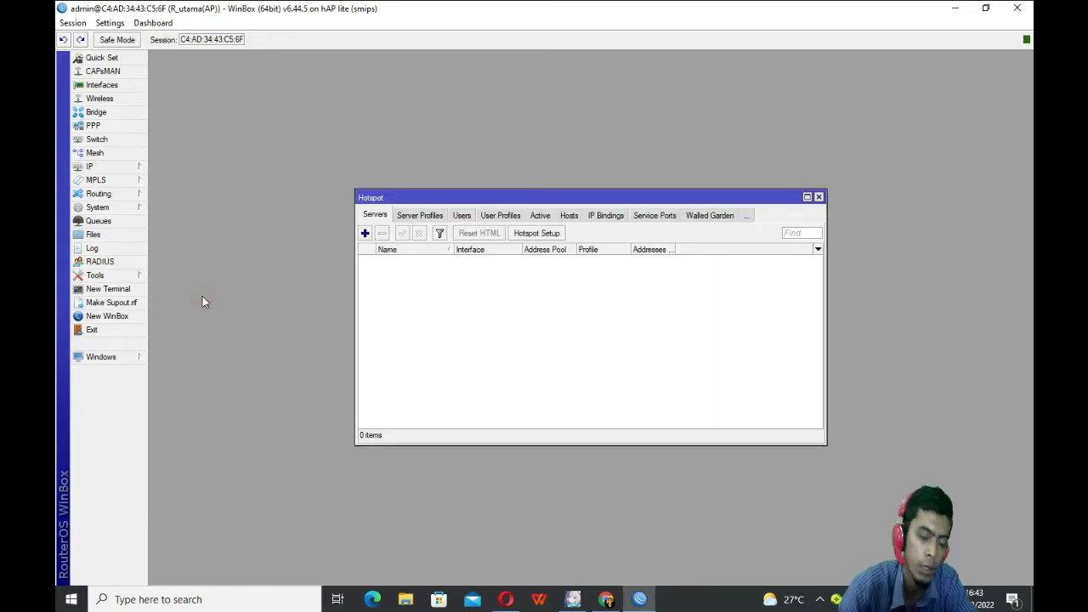
left_click(551, 234)
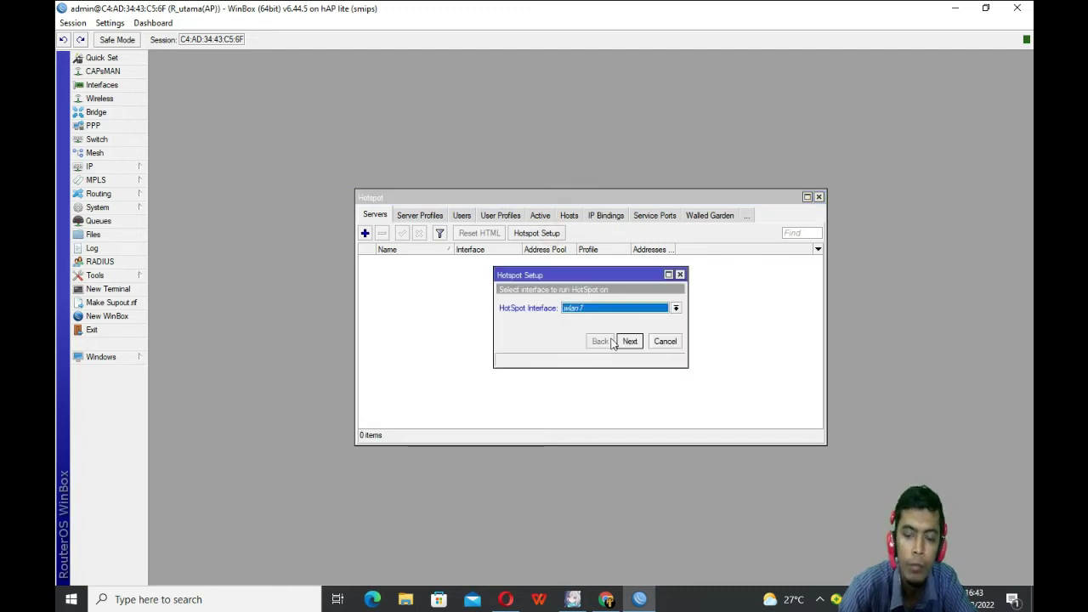
Step: Restart the Hotspot Setup wizard and accept wlan1 as the hotspot interface
left_click(680, 275)
left_click(90, 166)
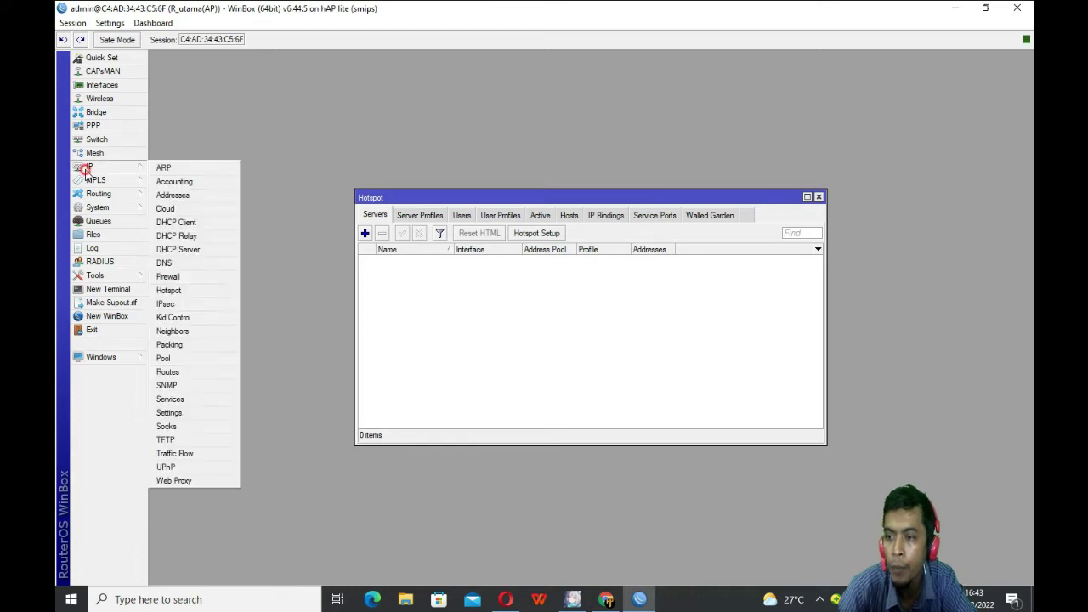
left_click(642, 333)
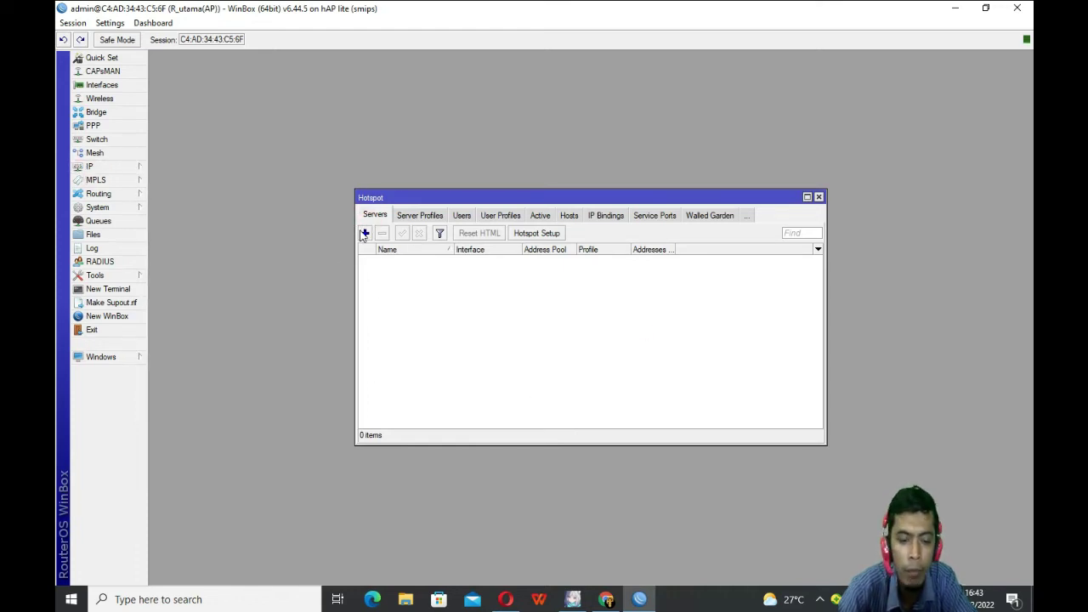
left_click(537, 233)
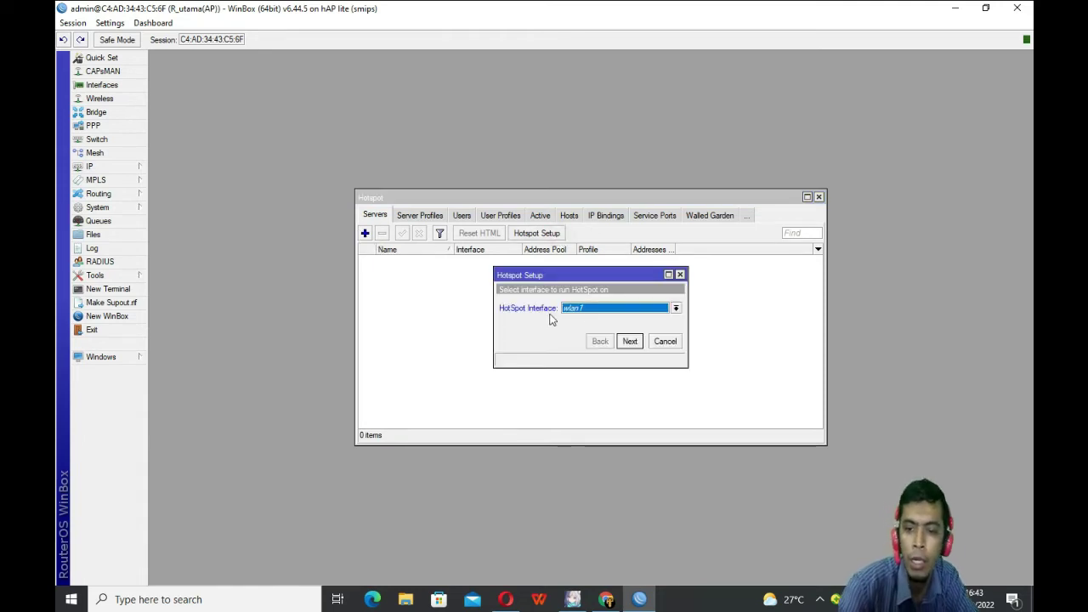
left_click(630, 341)
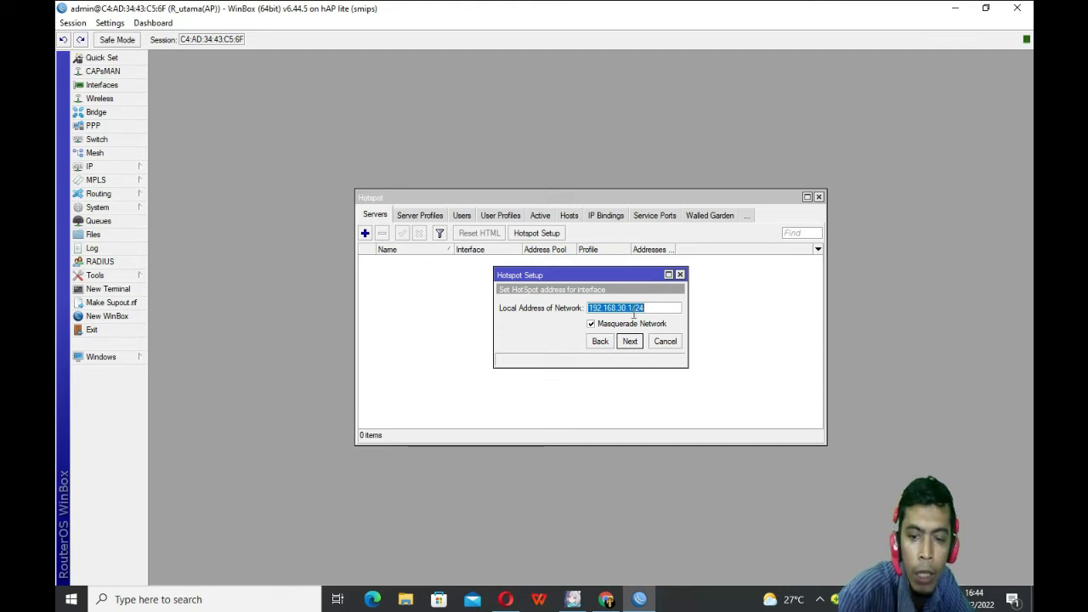
Step: Accept local address 192.168.30.1/24, pool 192.168.30.2-192.168.30.254, no certificate, SMTP 0.0.0.0, DNS 8.8.8.8
left_click_drag(631, 308, 522, 313)
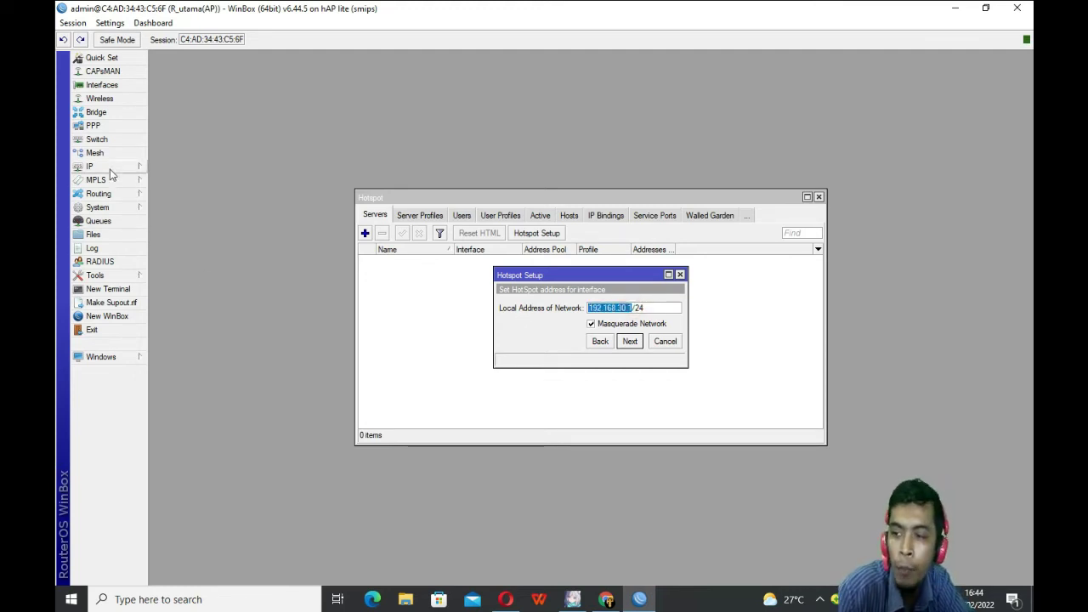
left_click(630, 341)
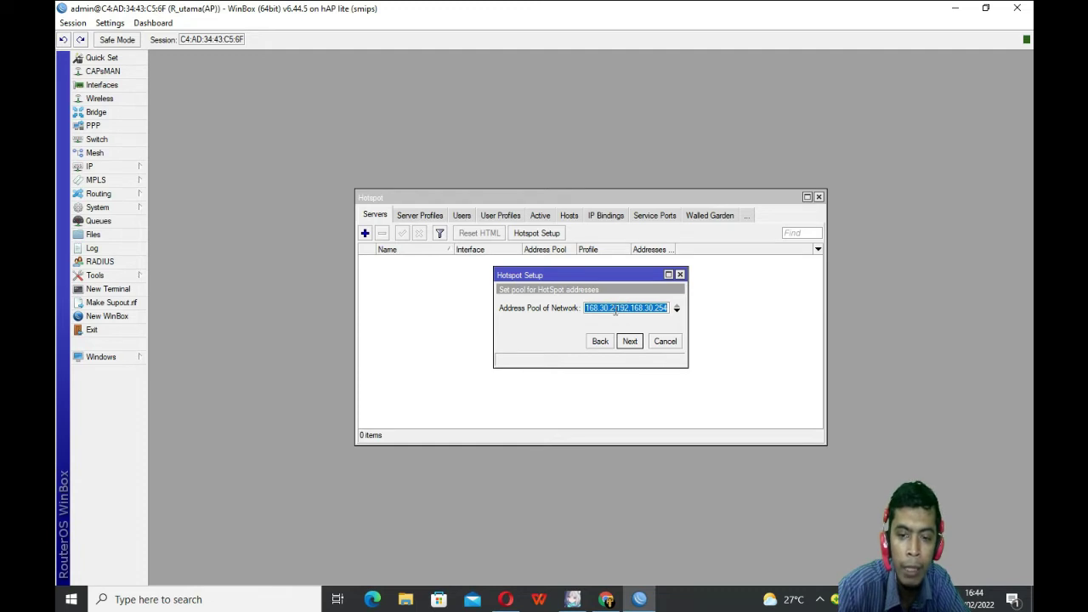
left_click(615, 310)
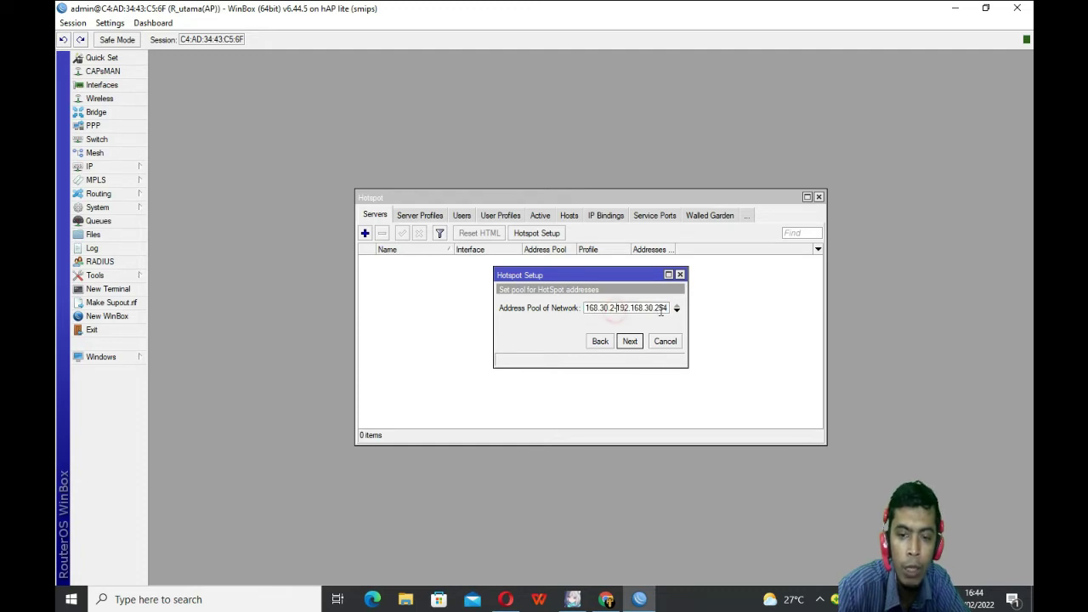
left_click(628, 343)
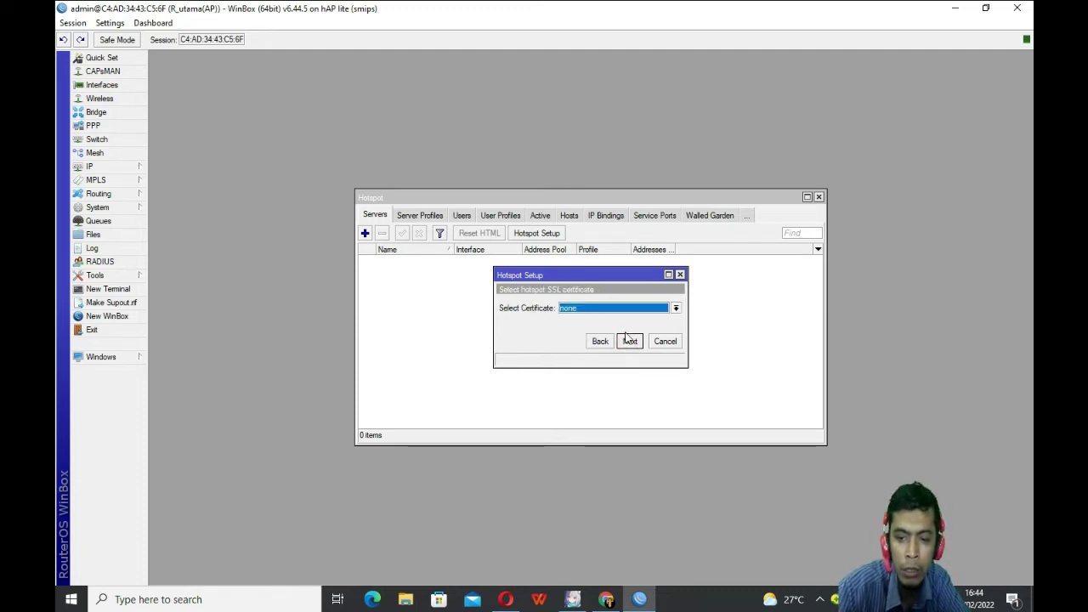
left_click(626, 341)
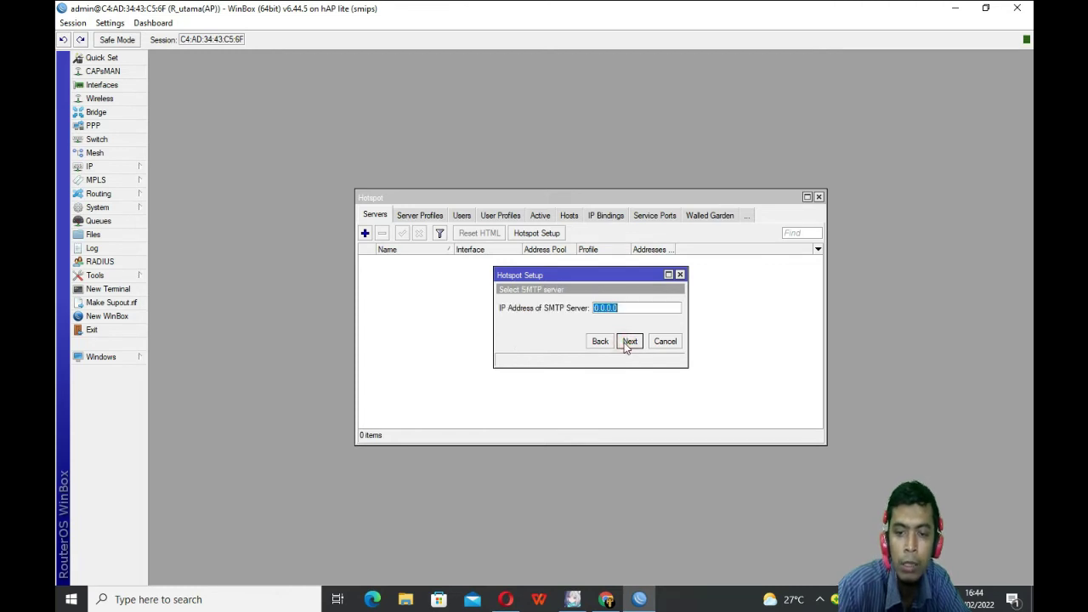
left_click(633, 345)
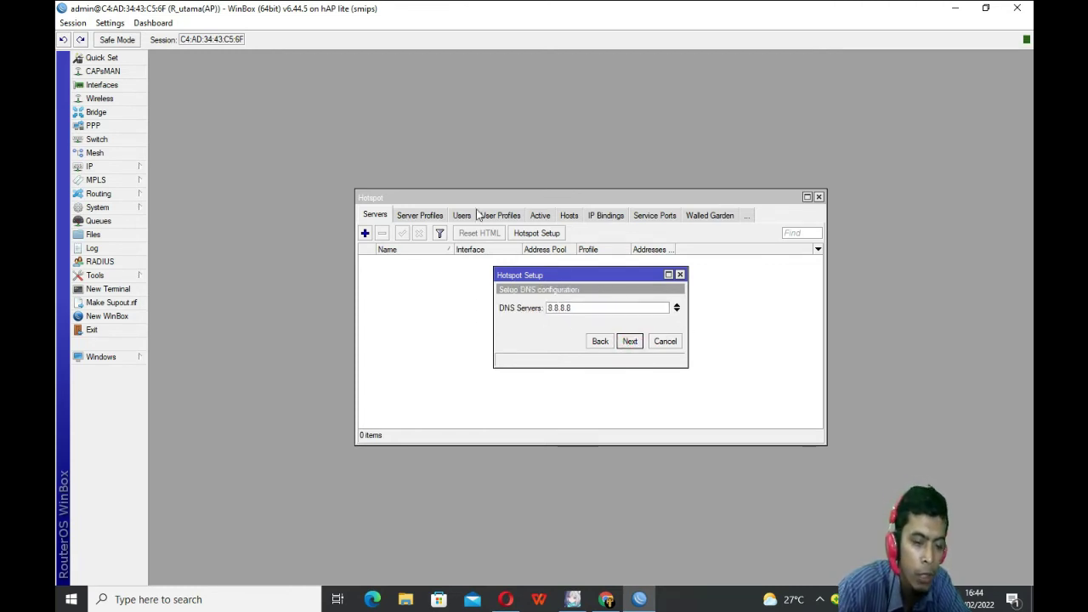
left_click(627, 342)
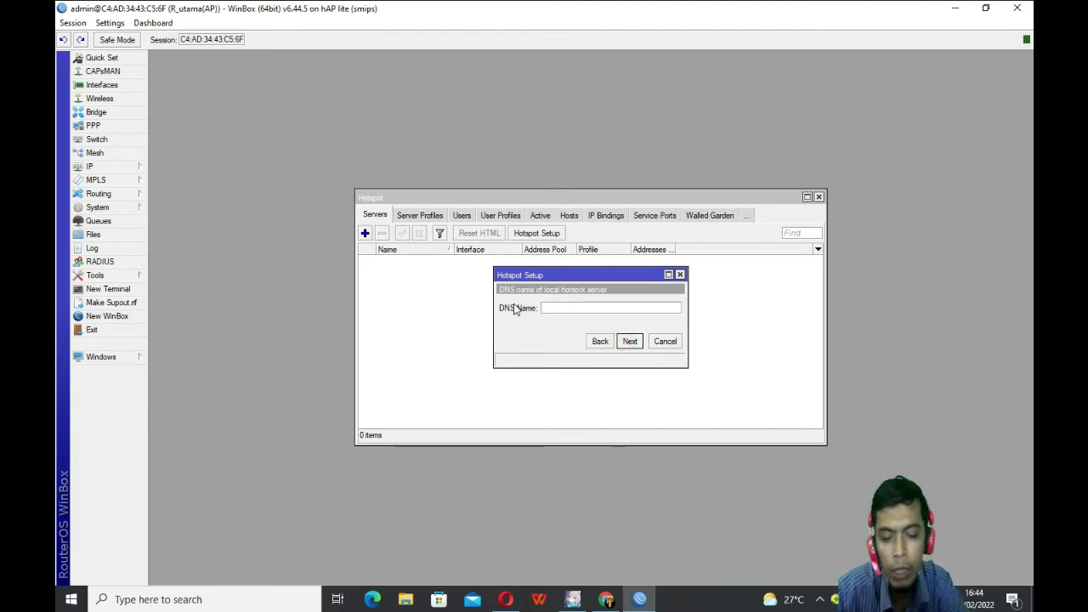
Step: Enter 'yant' as the hotspot DNS name and set the local user's password
type("y")
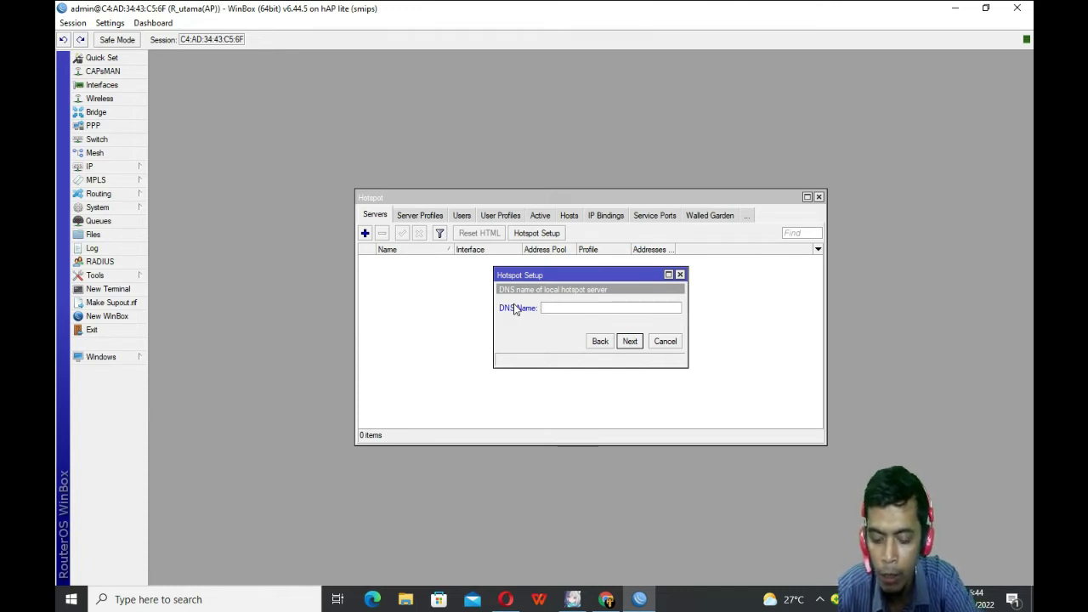
type("antoni.sch.id")
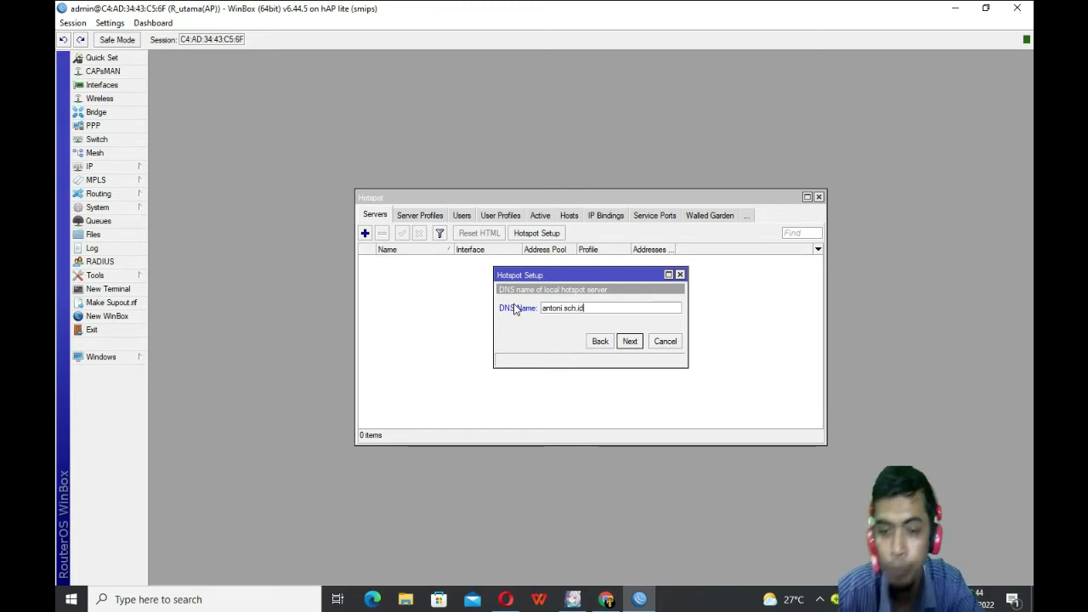
left_click(630, 342)
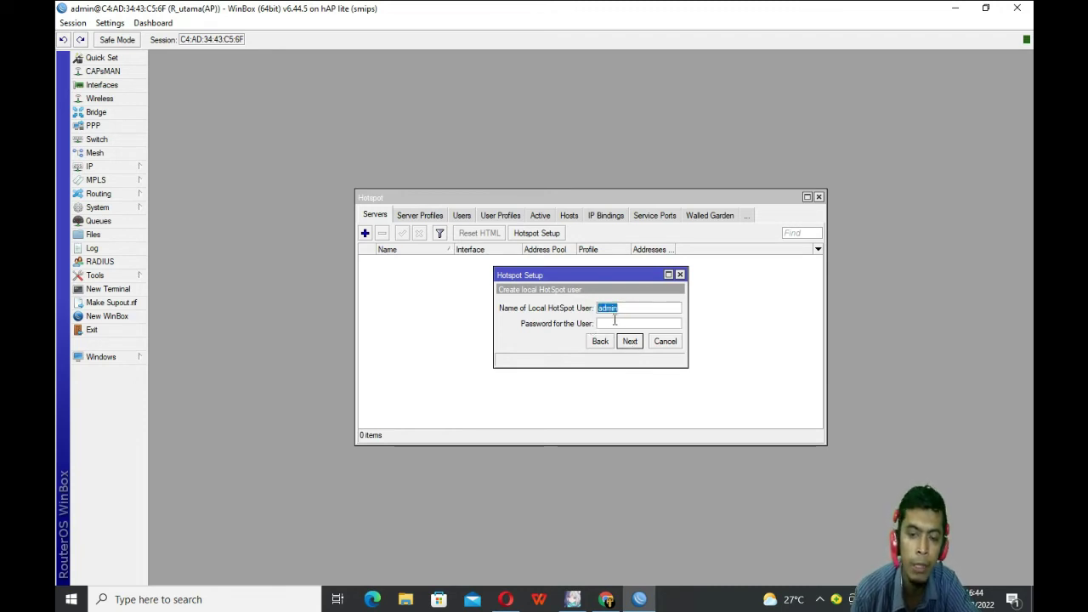
left_click(615, 323)
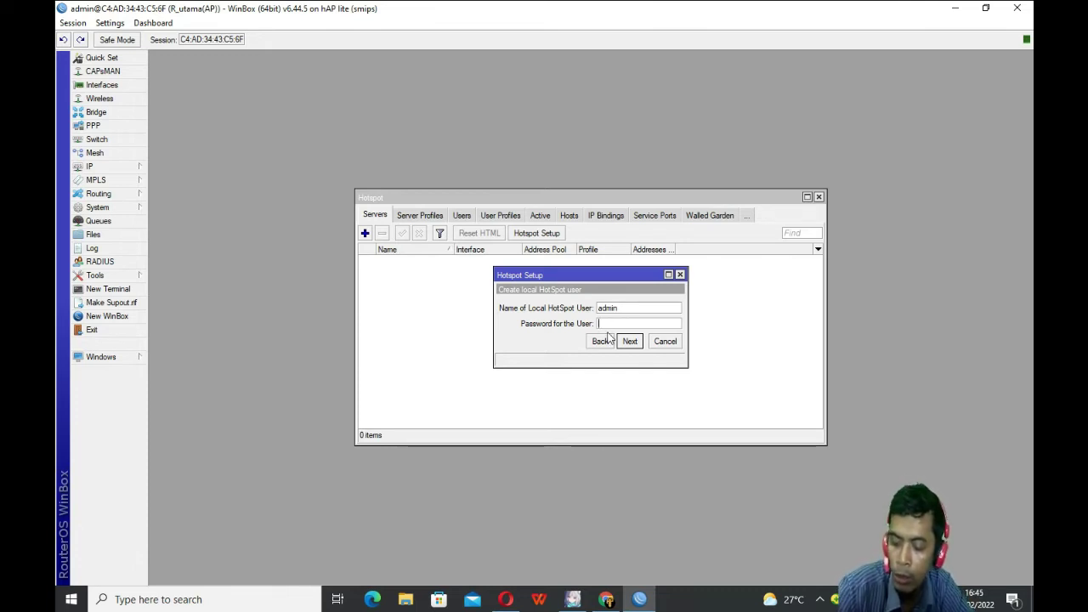
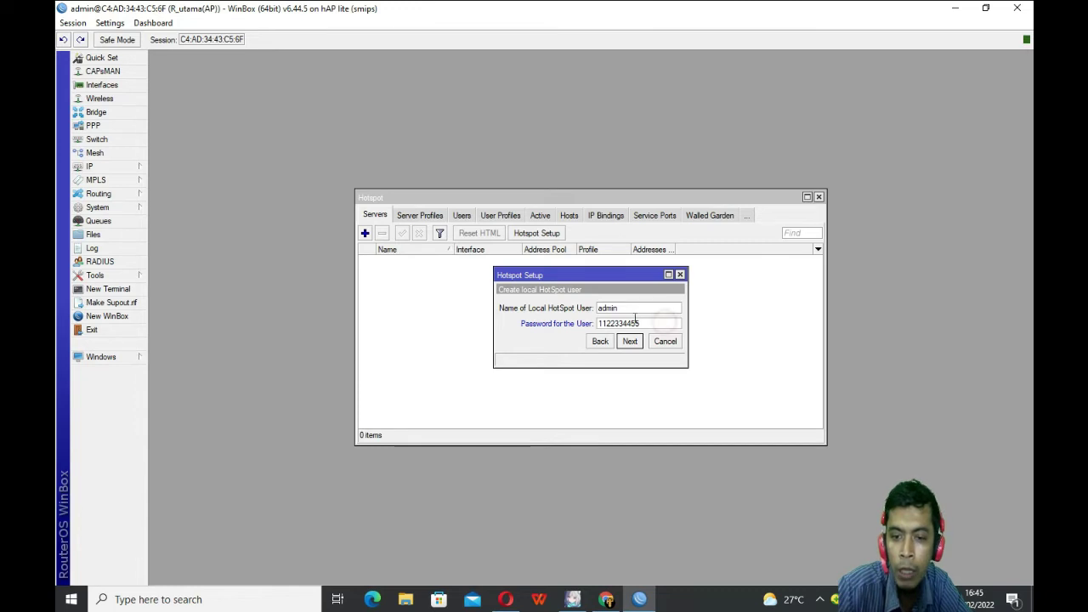
left_click_drag(638, 323, 586, 323)
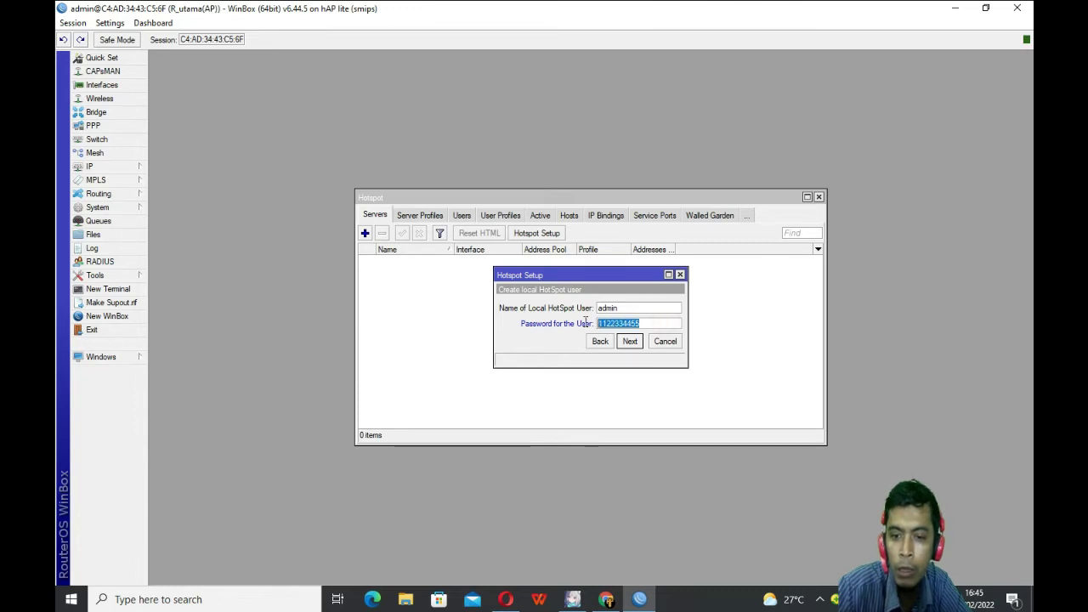
Step: Toggle on-screen password hiding, then finish the wizard and acknowledge the success message
left_click(110, 23)
left_click(136, 54)
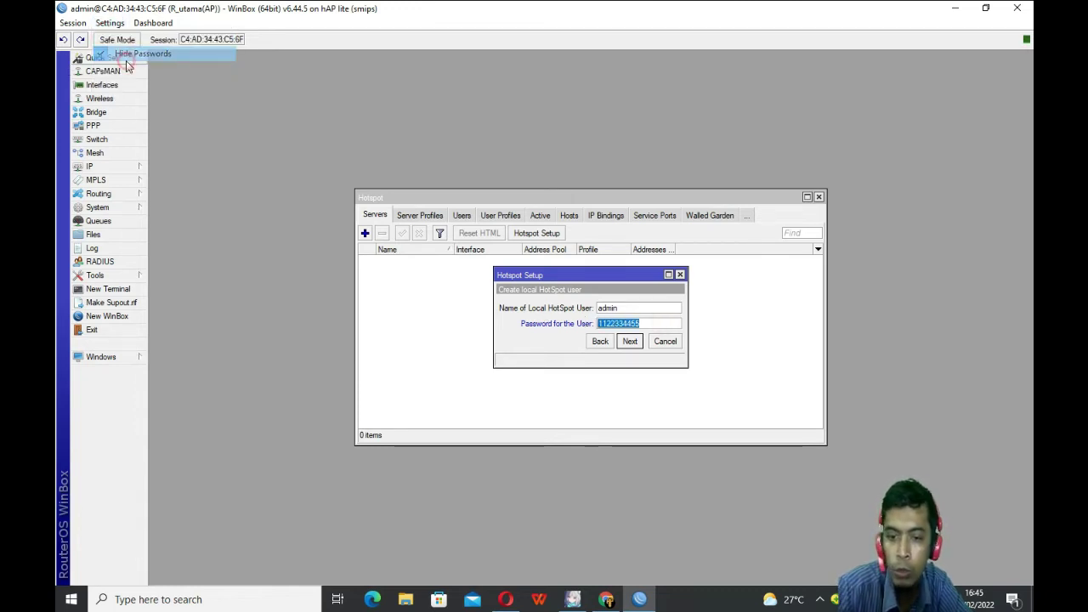
left_click(111, 23)
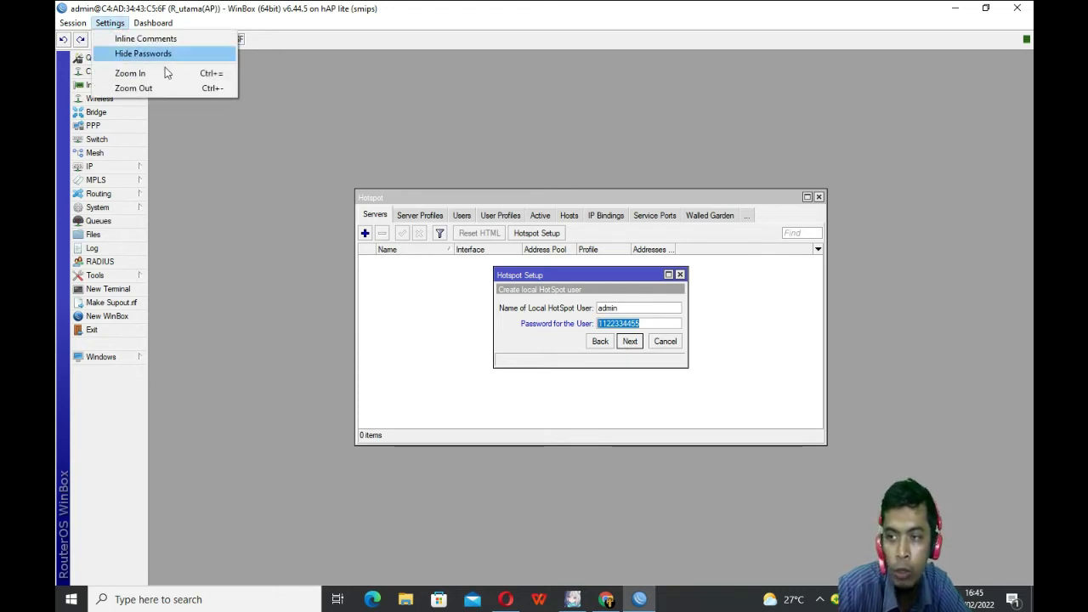
left_click(612, 363)
left_click(630, 341)
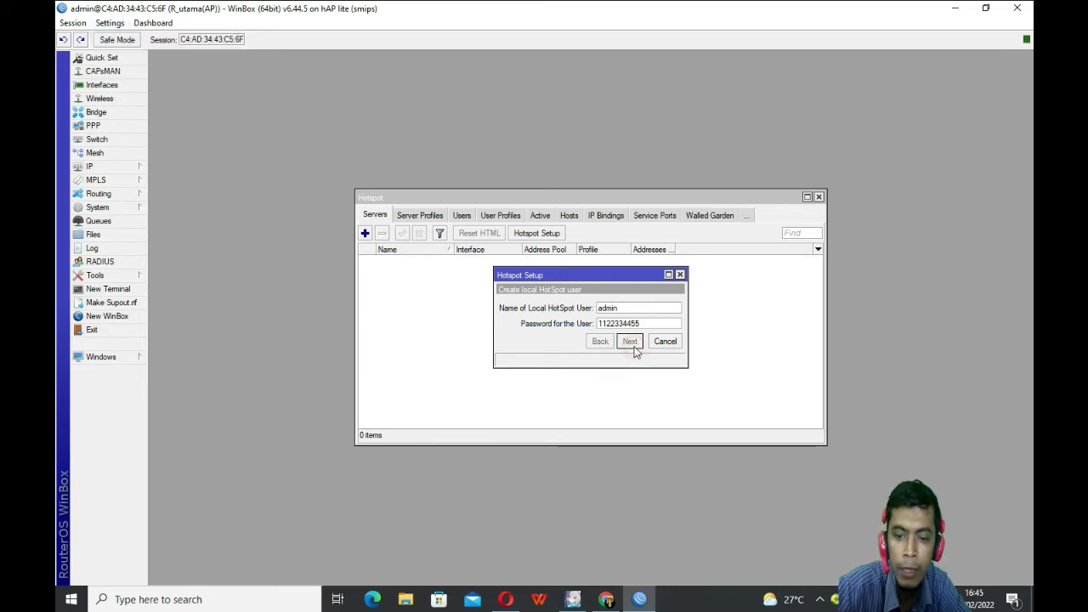
left_click(591, 316)
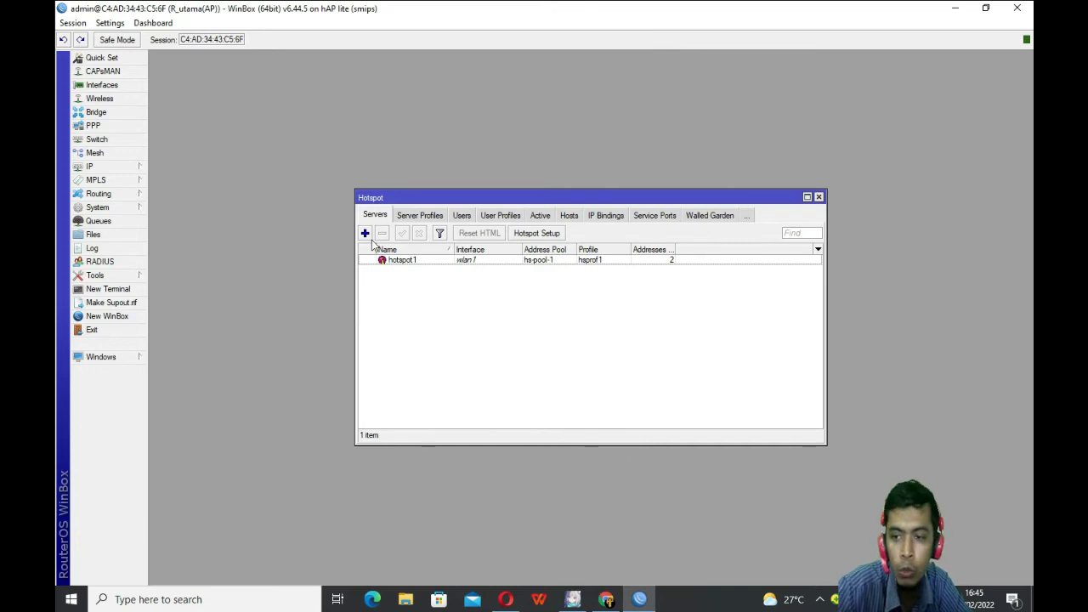
Step: Reset hotspot1's HTML login pages to defaults, then select hsprof1 under Server Profiles
left_click(417, 262)
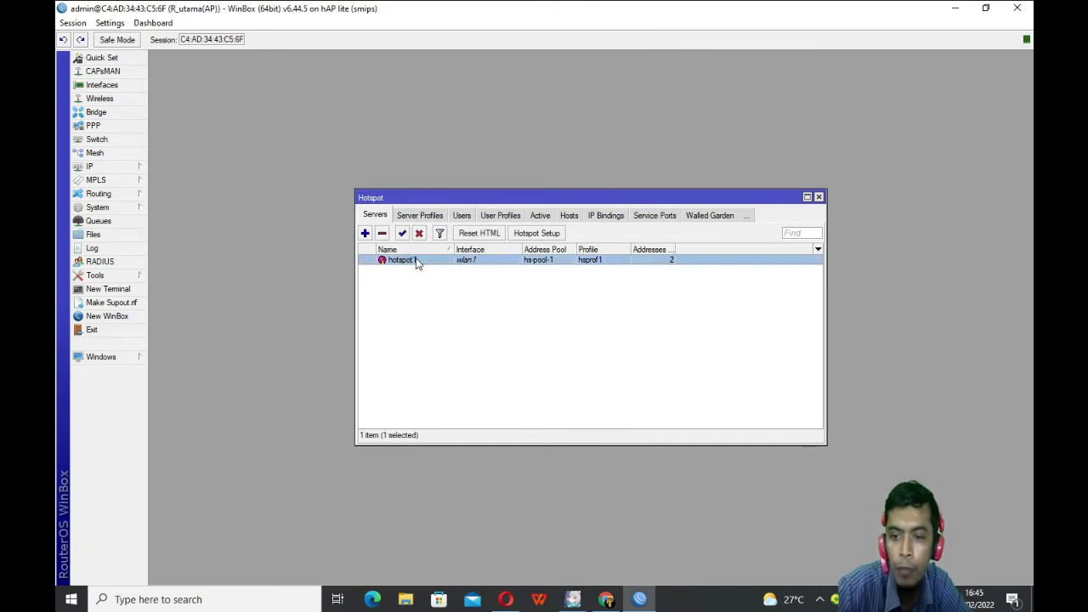
double_click(416, 262)
left_click(711, 225)
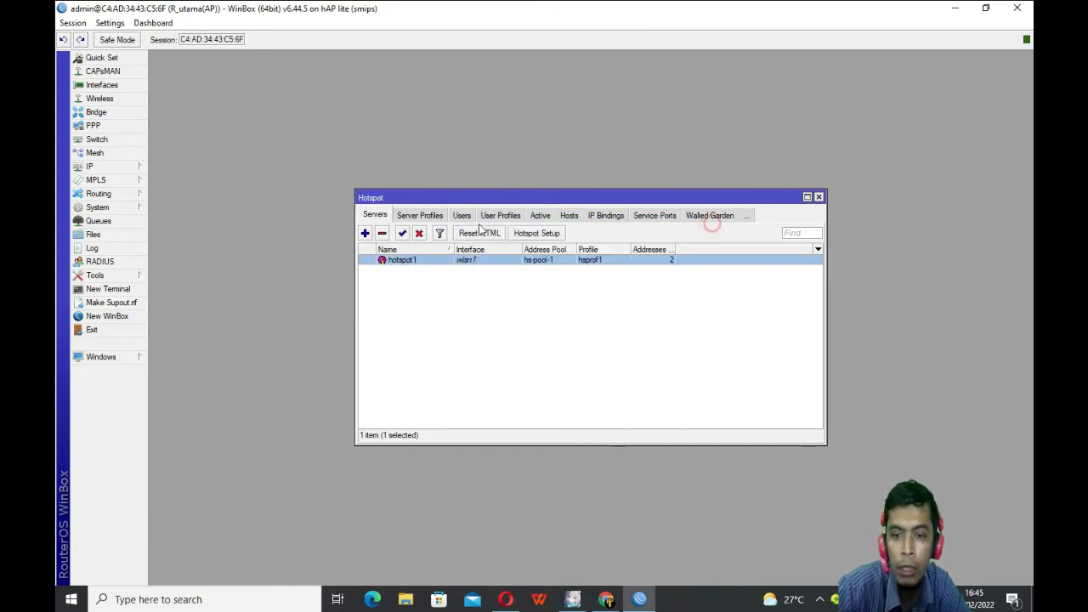
left_click(479, 233)
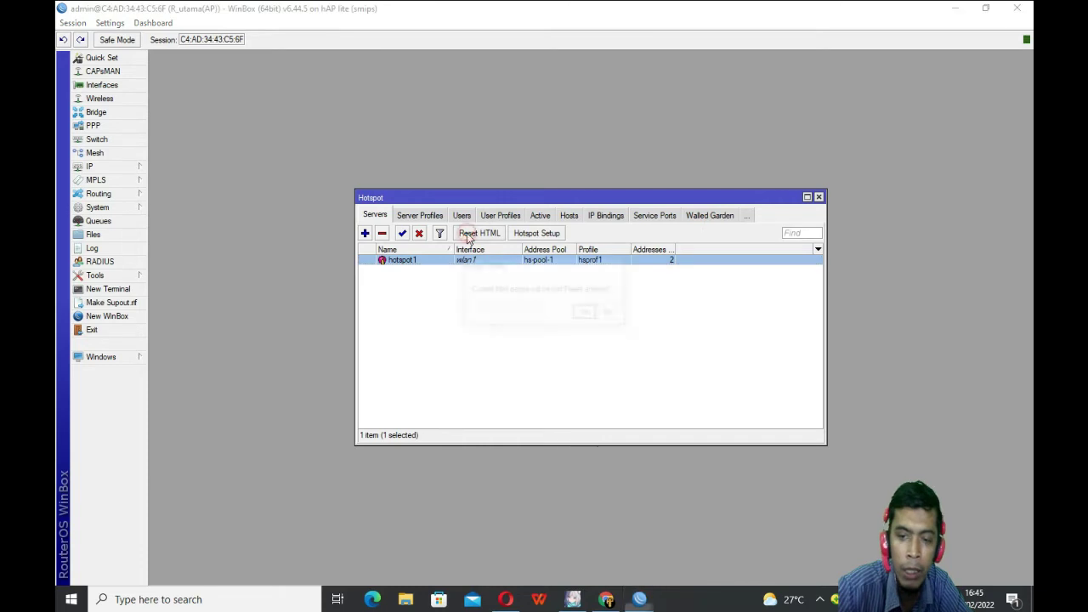
left_click(586, 313)
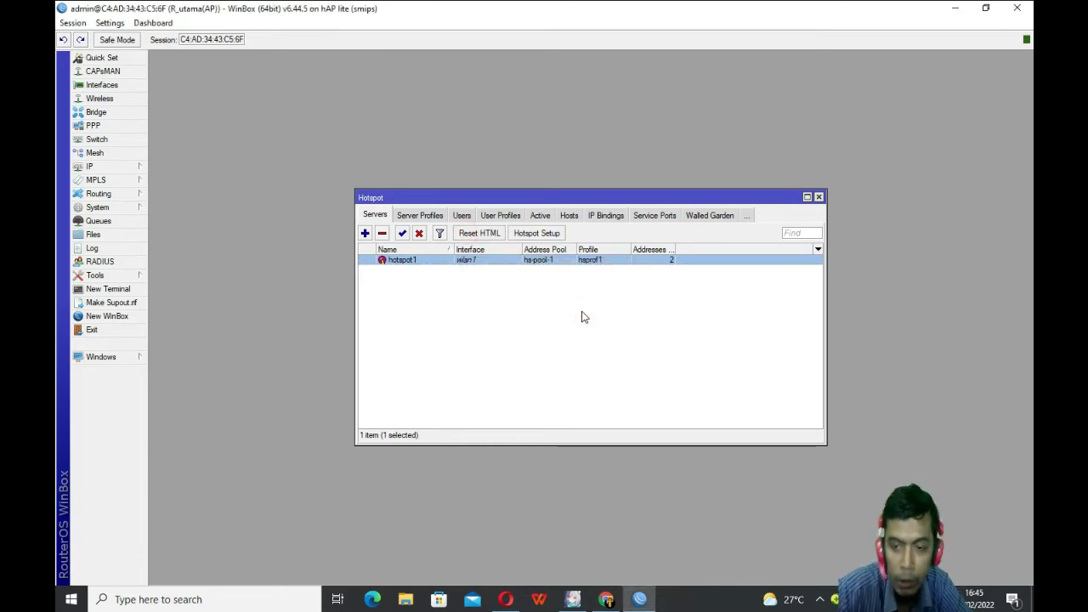
left_click(420, 216)
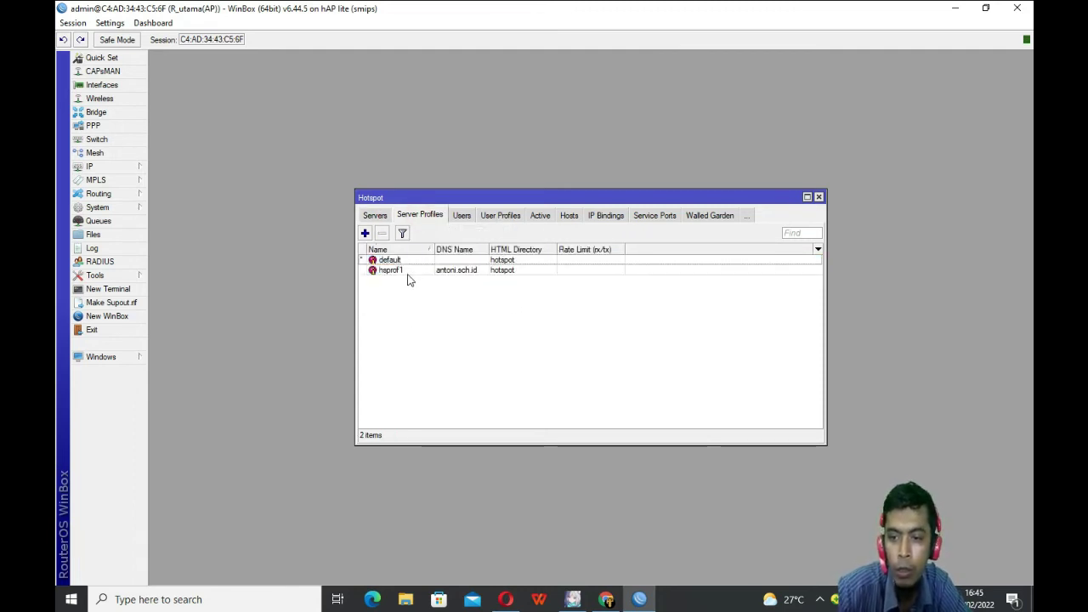
left_click(408, 278)
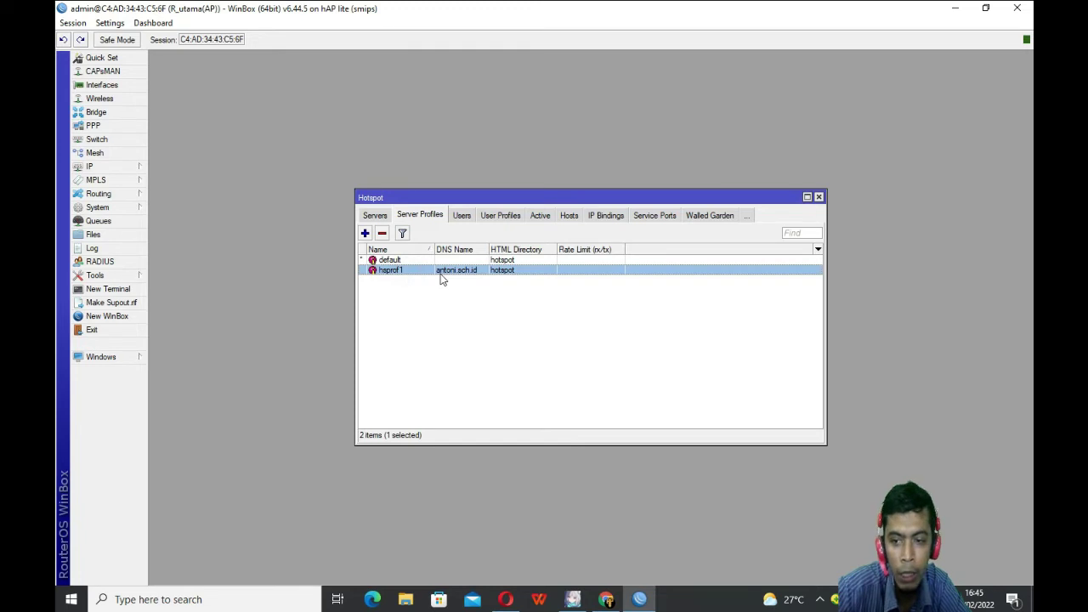
Step: In hsprof1's Login settings, turn off Cookie and turn on HTTPS, then save
double_click(441, 278)
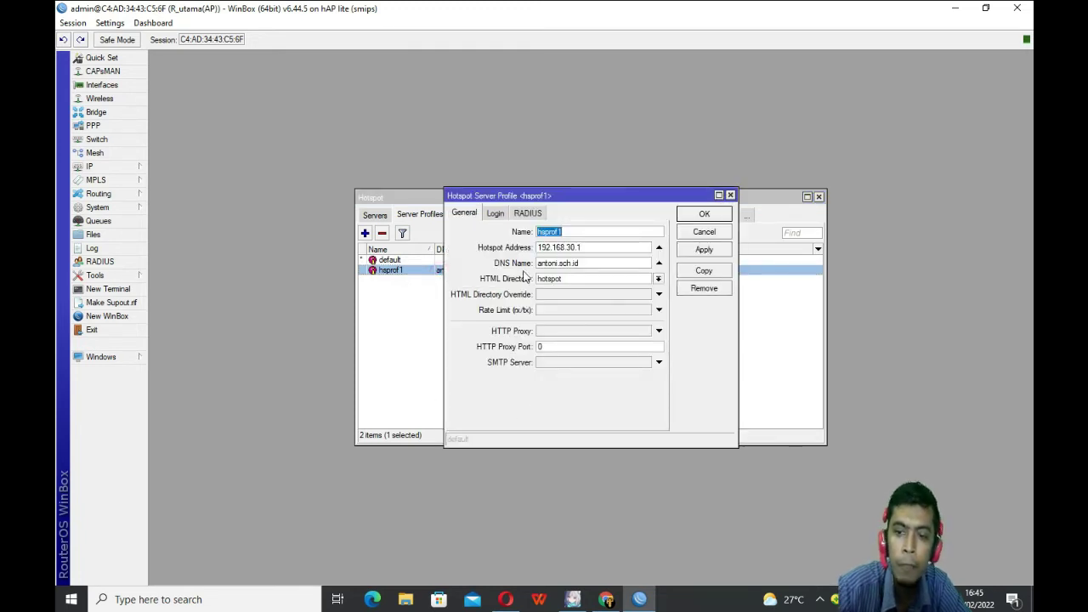
left_click(494, 213)
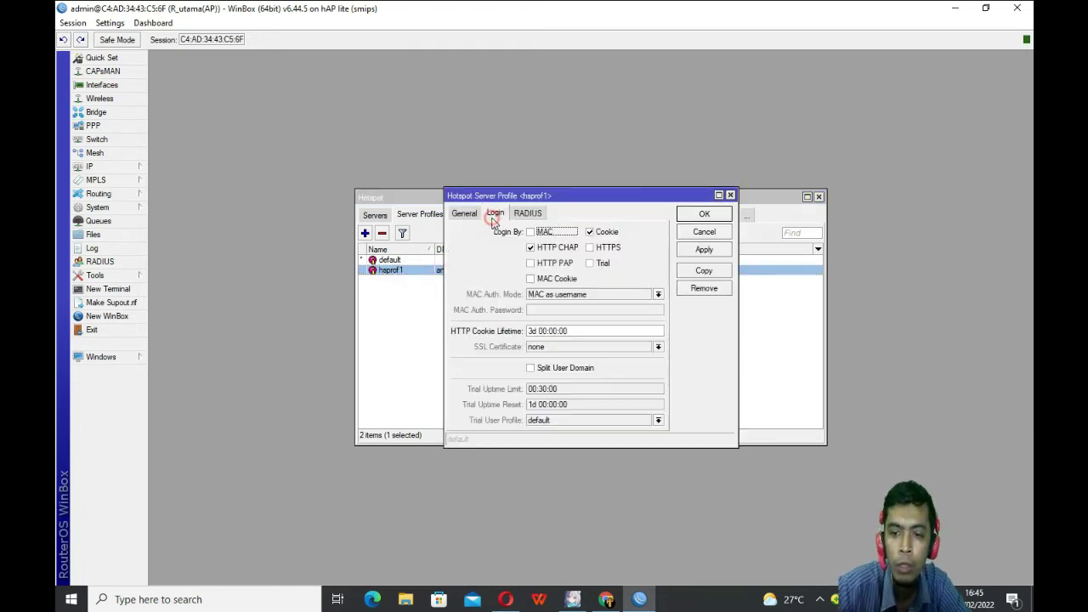
left_click(591, 233)
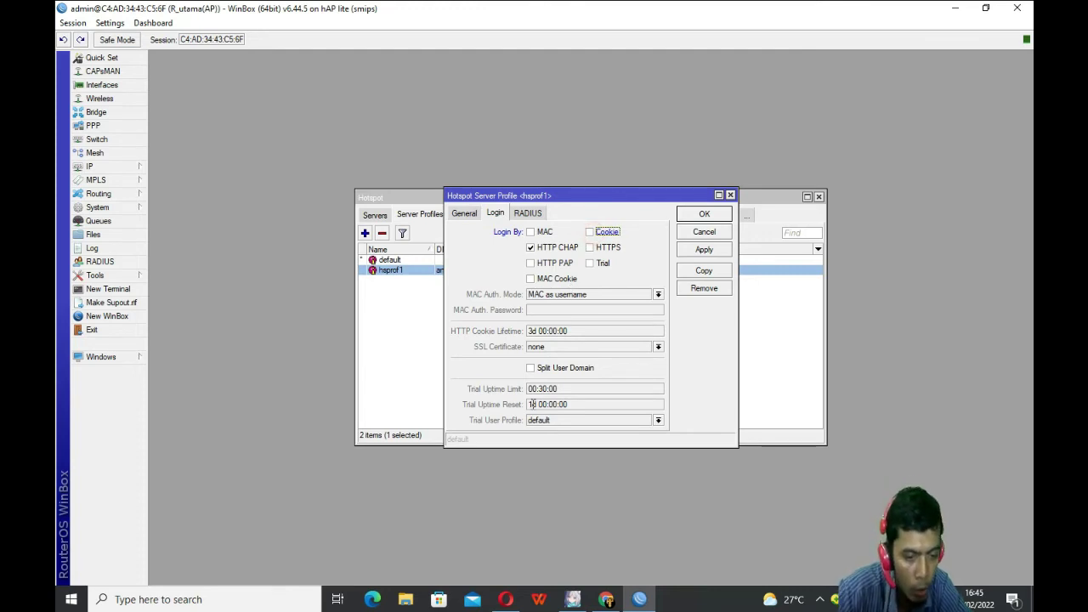
left_click(590, 247)
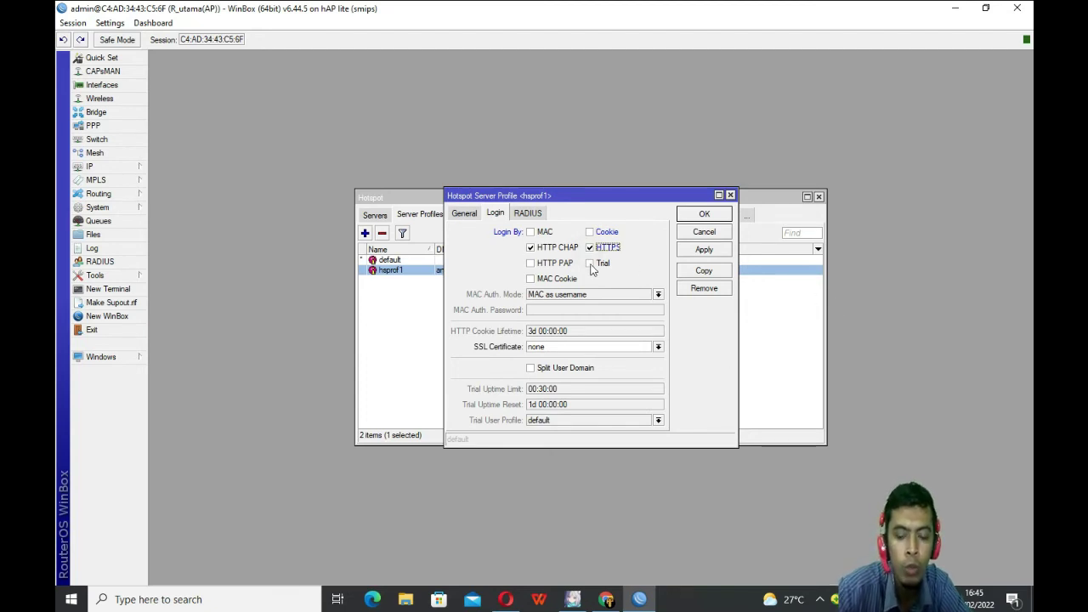
left_click(716, 256)
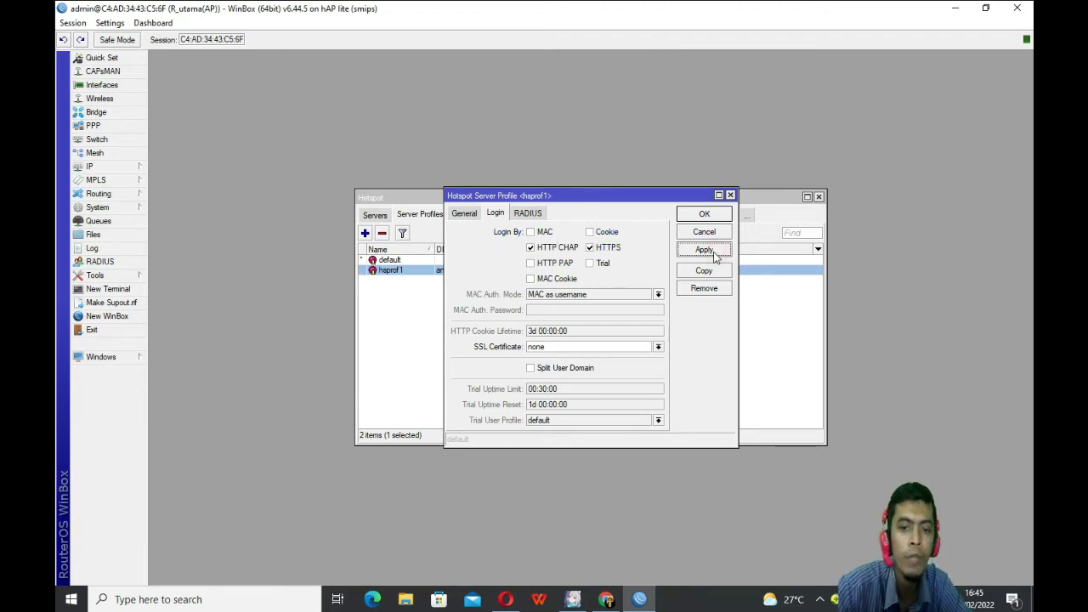
left_click(708, 216)
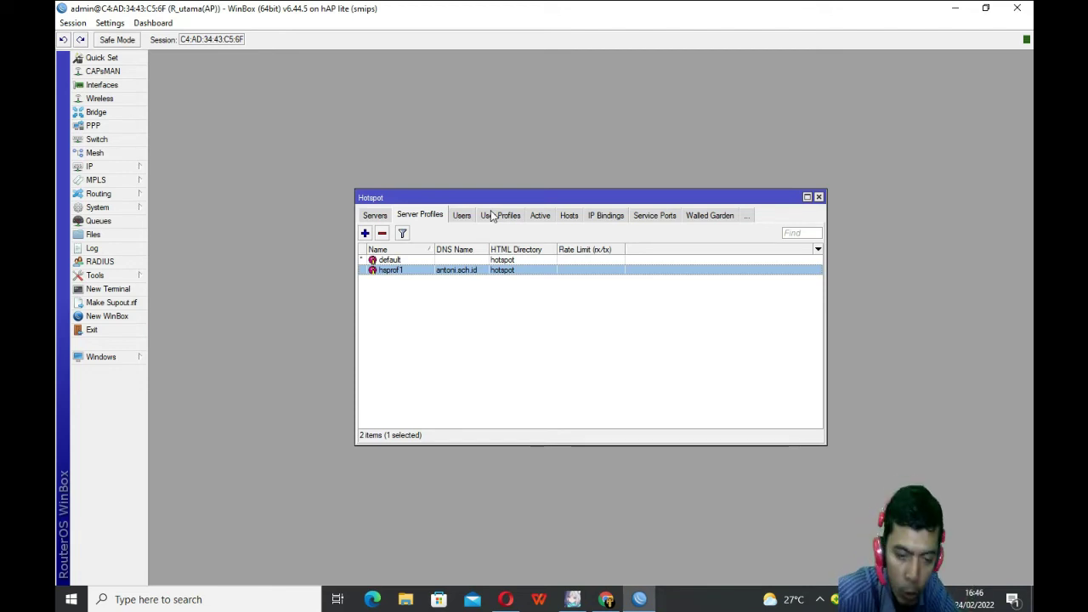
Step: Add hotspot user 'tamu' on server hotspot1 with a password and save it
left_click(462, 215)
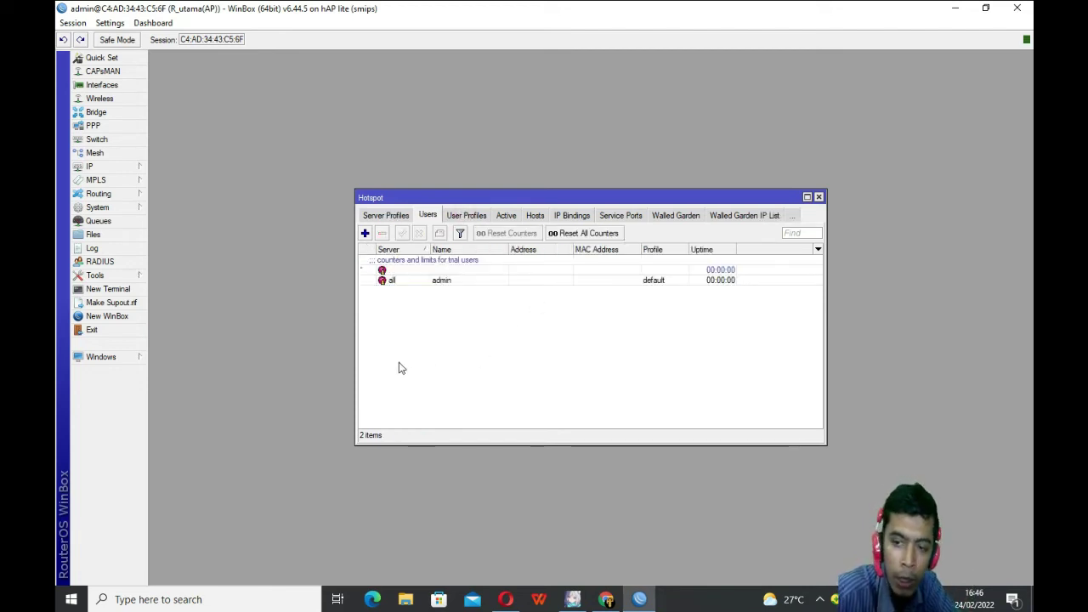
left_click(365, 233)
left_click(592, 266)
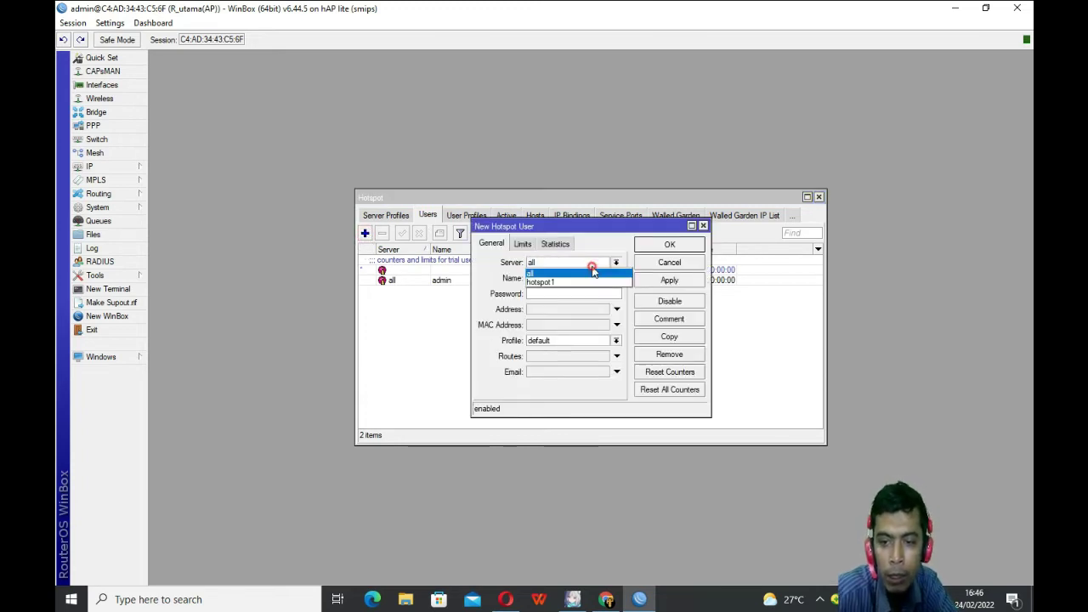
left_click(553, 282)
double_click(564, 279)
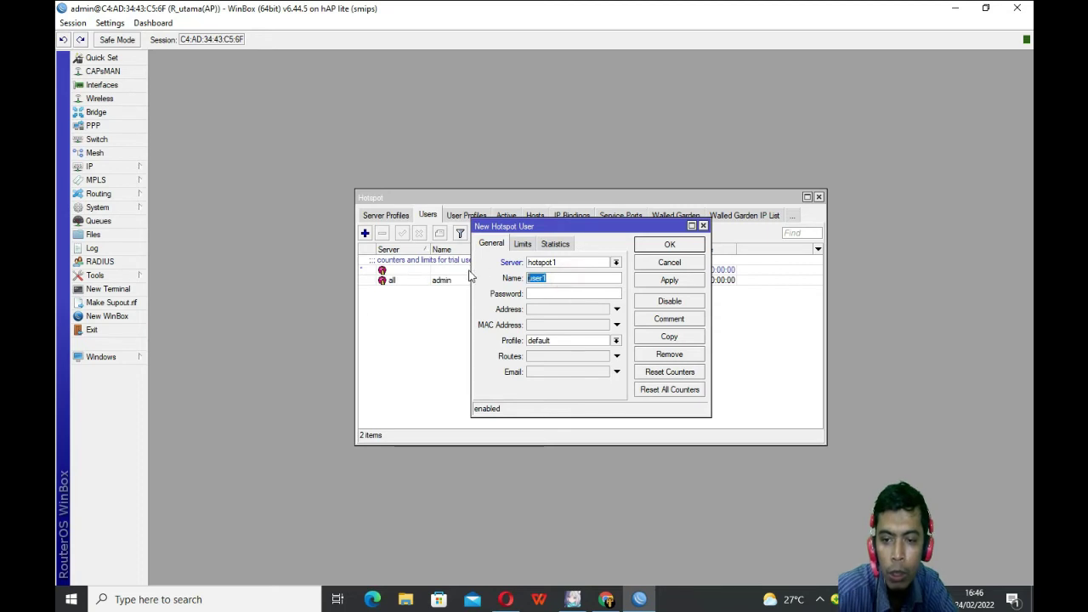
type("tamu")
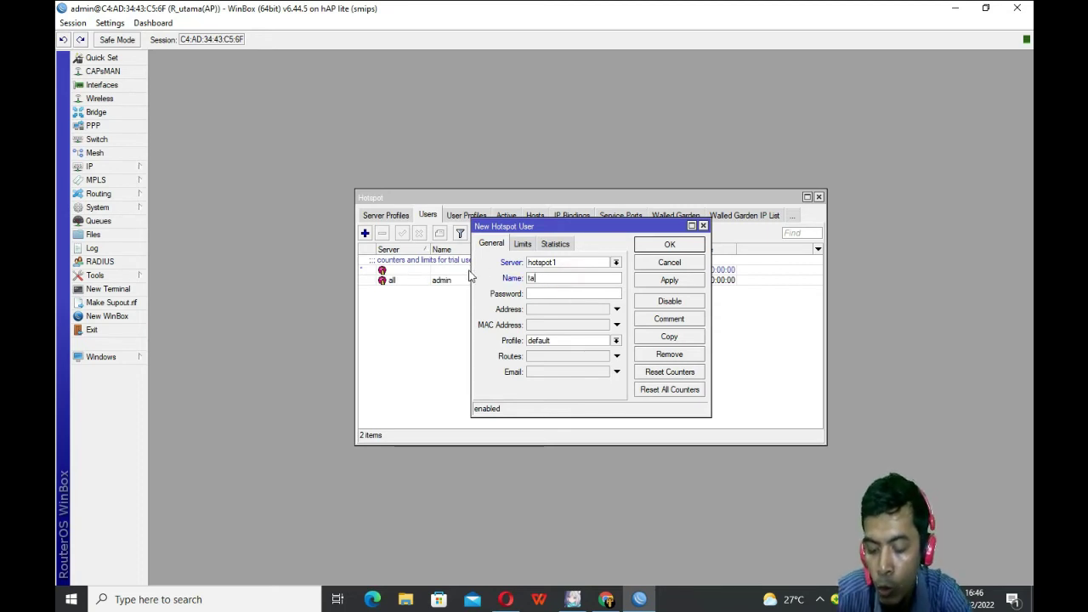
left_click(532, 294)
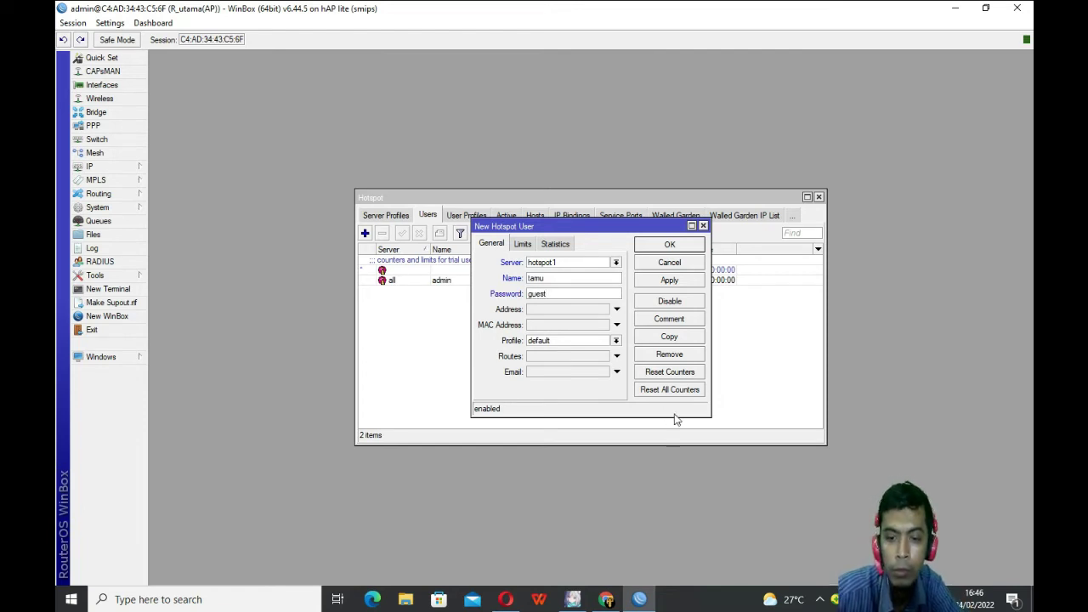
left_click(687, 282)
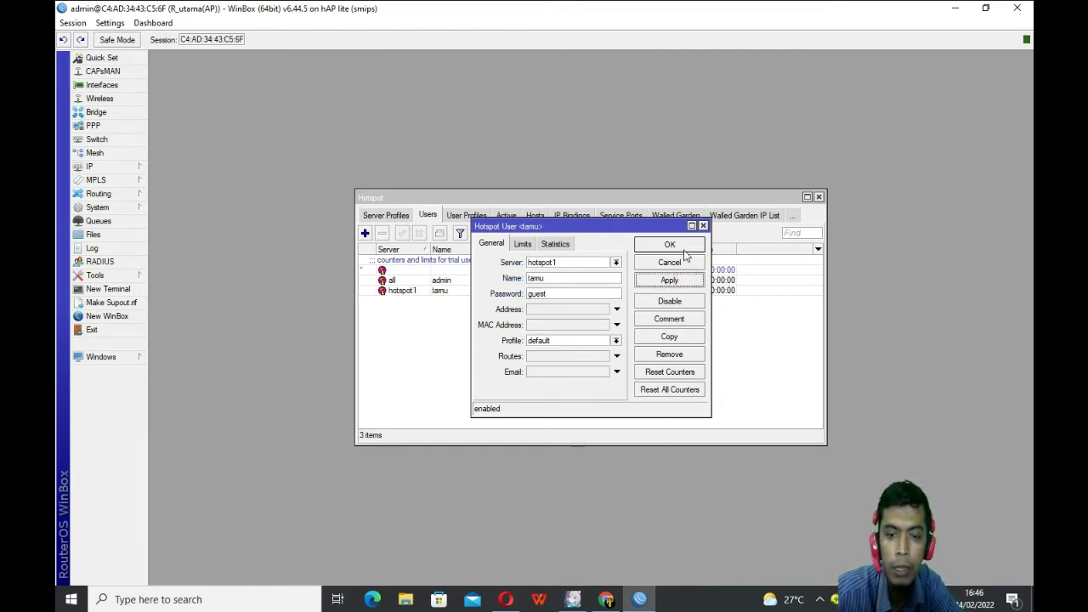
left_click(685, 247)
left_click(447, 290)
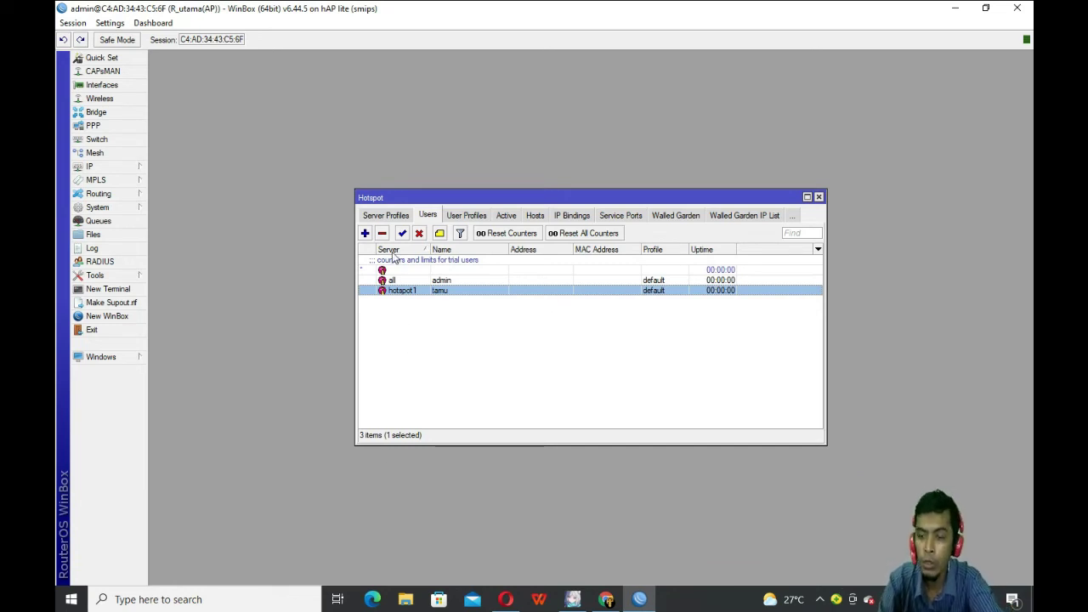
Step: Close the Hotspot window
left_click(819, 196)
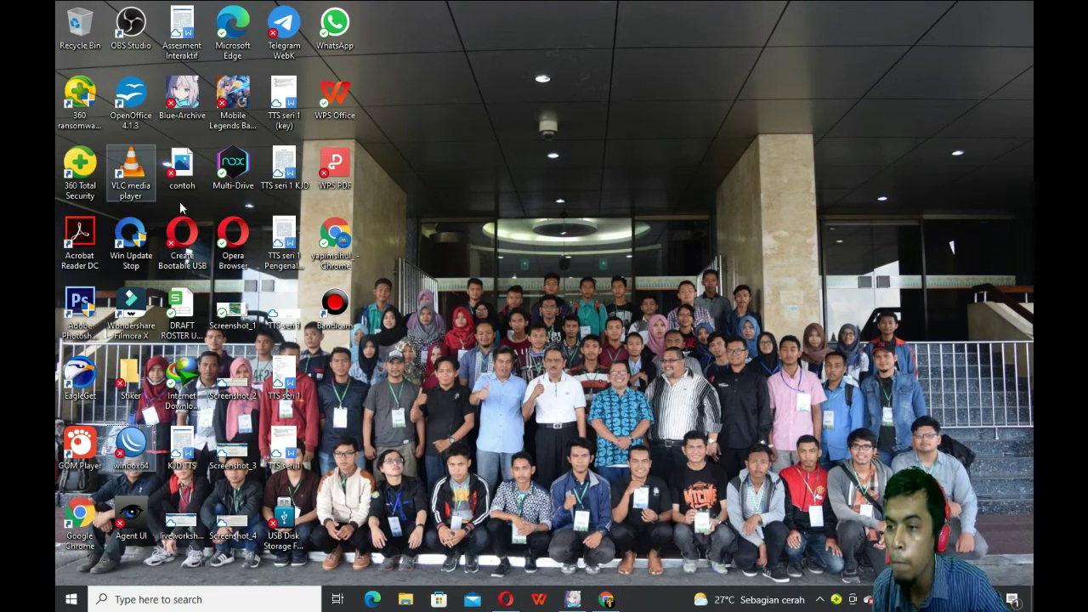
Step: Launch WinBox and connect to the MikroTik RB941-2nD listed under Neighbors
double_click(131, 444)
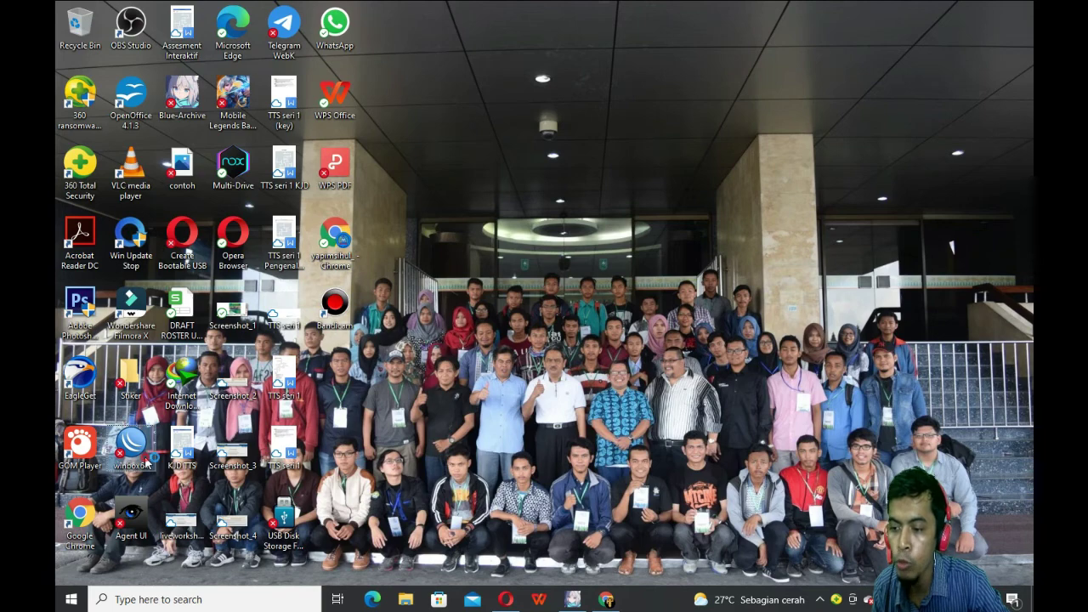
left_click(119, 199)
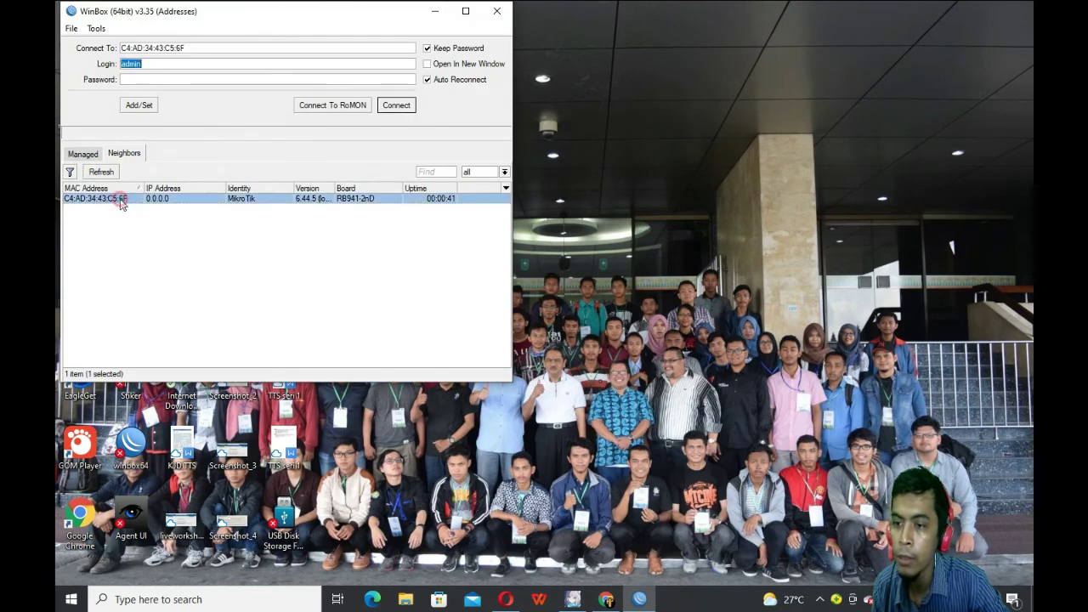
left_click(411, 105)
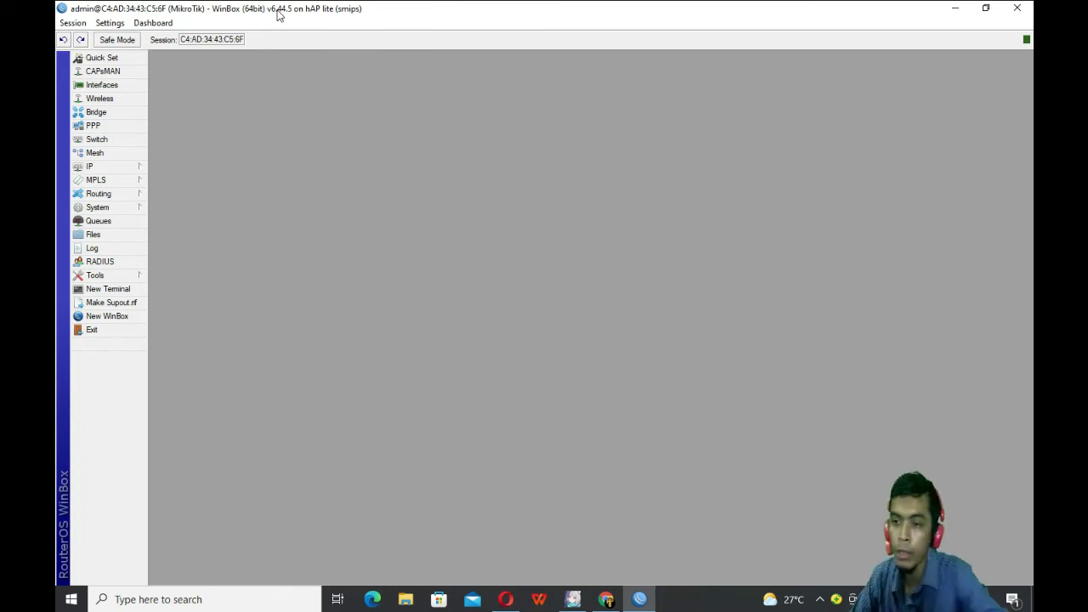
Step: Open Reset Configuration from the System menu and tick No Default Configuration
left_click(110, 209)
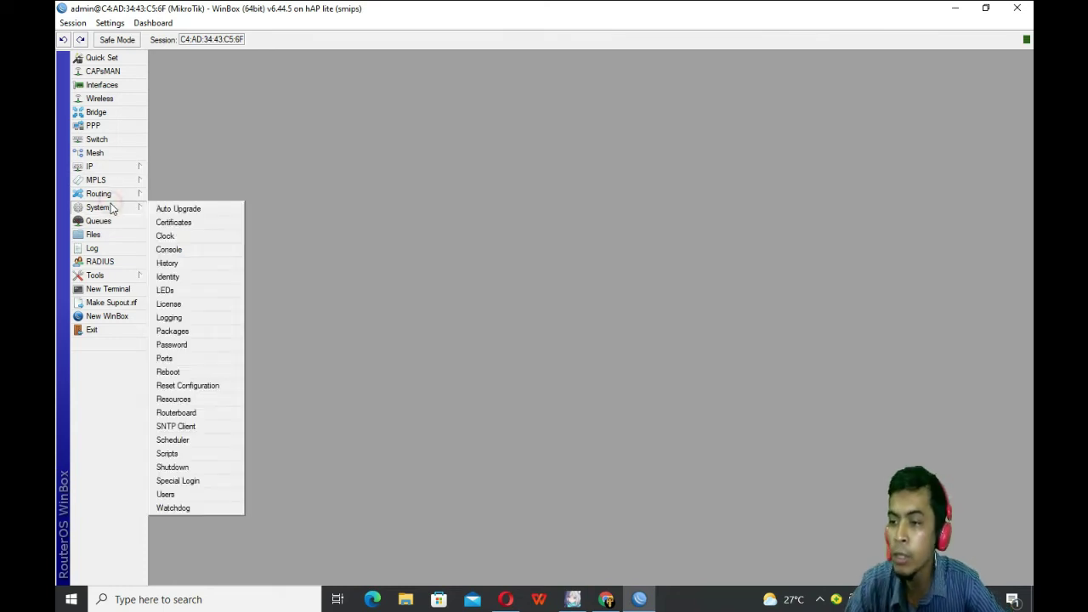
left_click(90, 195)
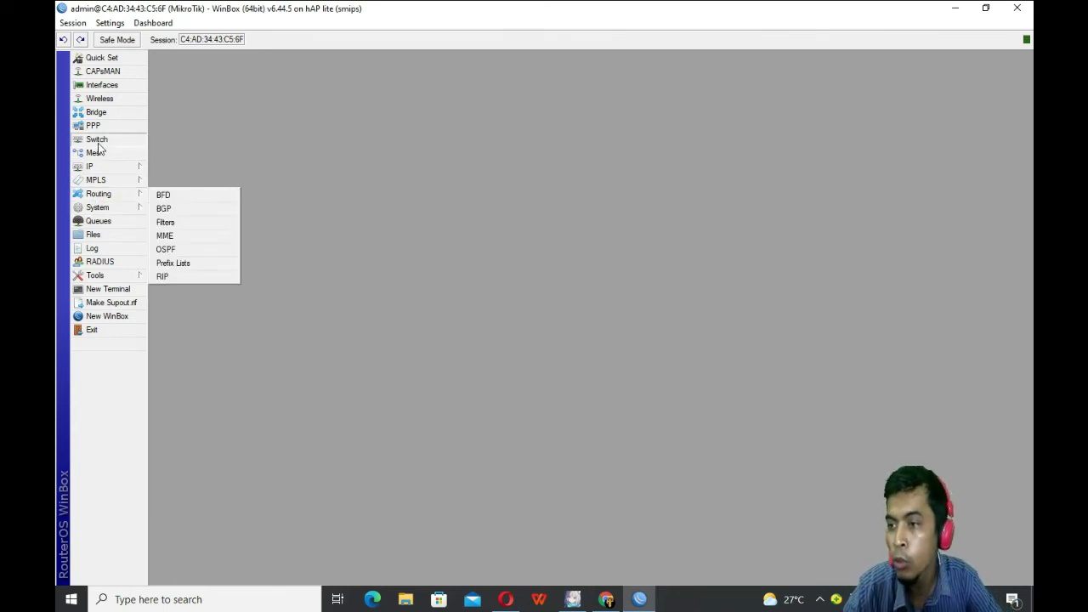
left_click(98, 196)
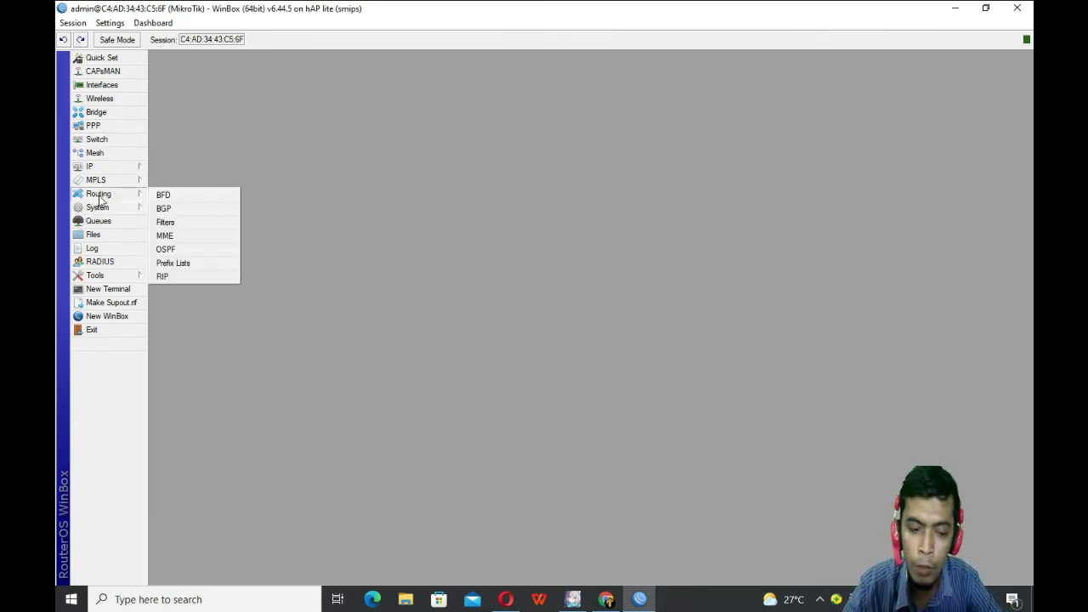
left_click(102, 208)
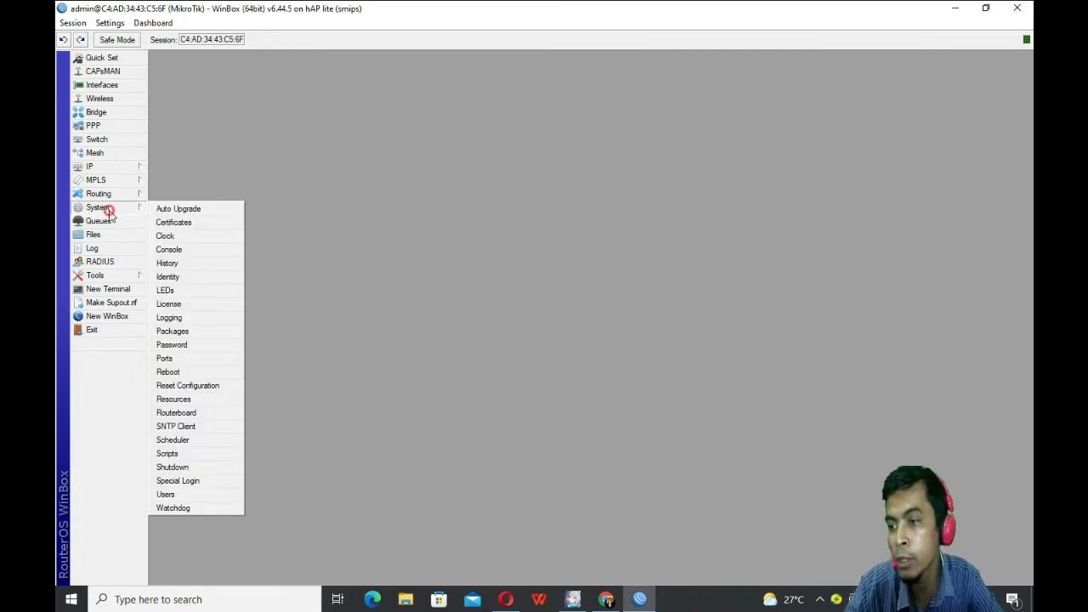
left_click(191, 386)
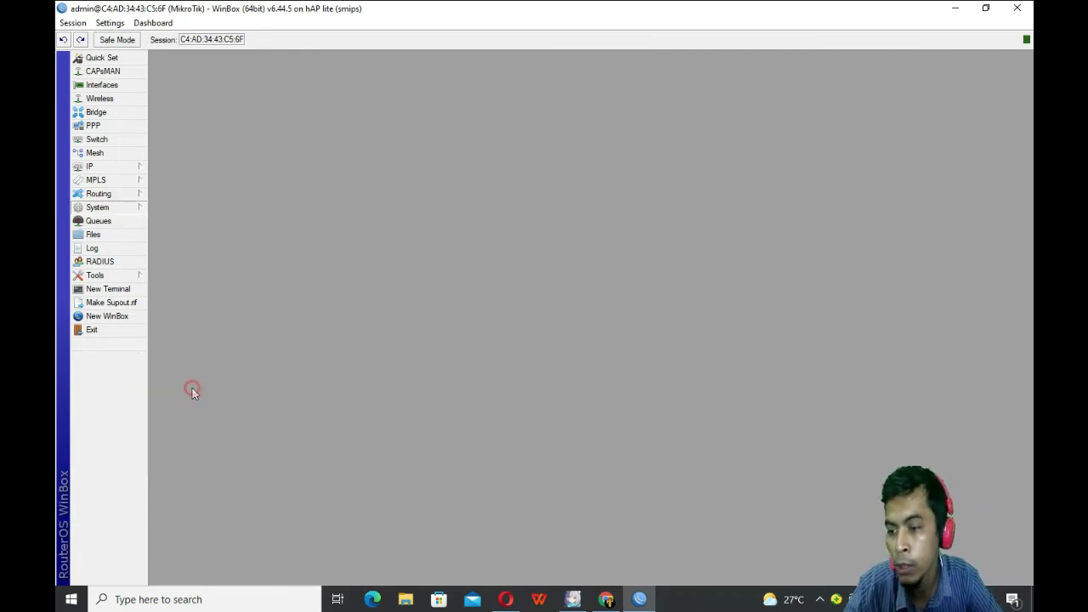
left_click(609, 326)
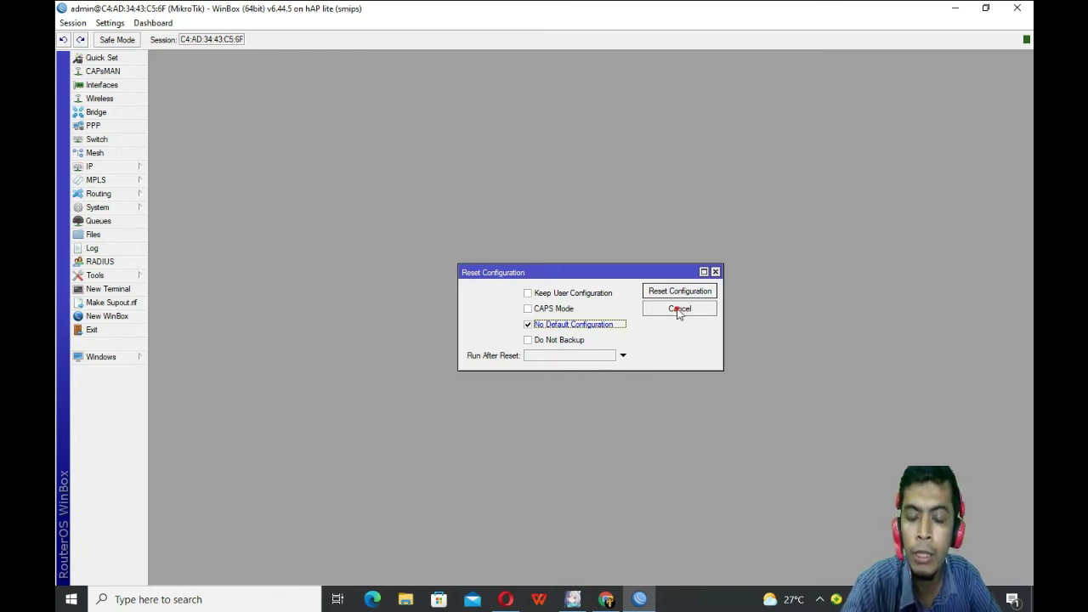
Step: Cancel the reset, reopen Reset Configuration with No Default Configuration, then dismiss it
left_click(677, 311)
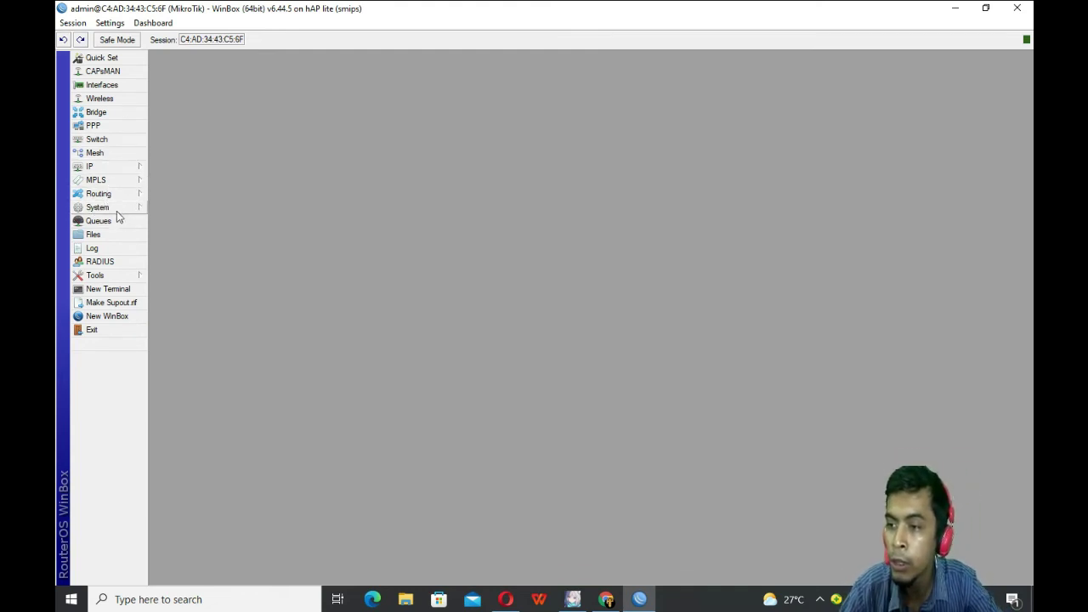
left_click(117, 211)
left_click(182, 383)
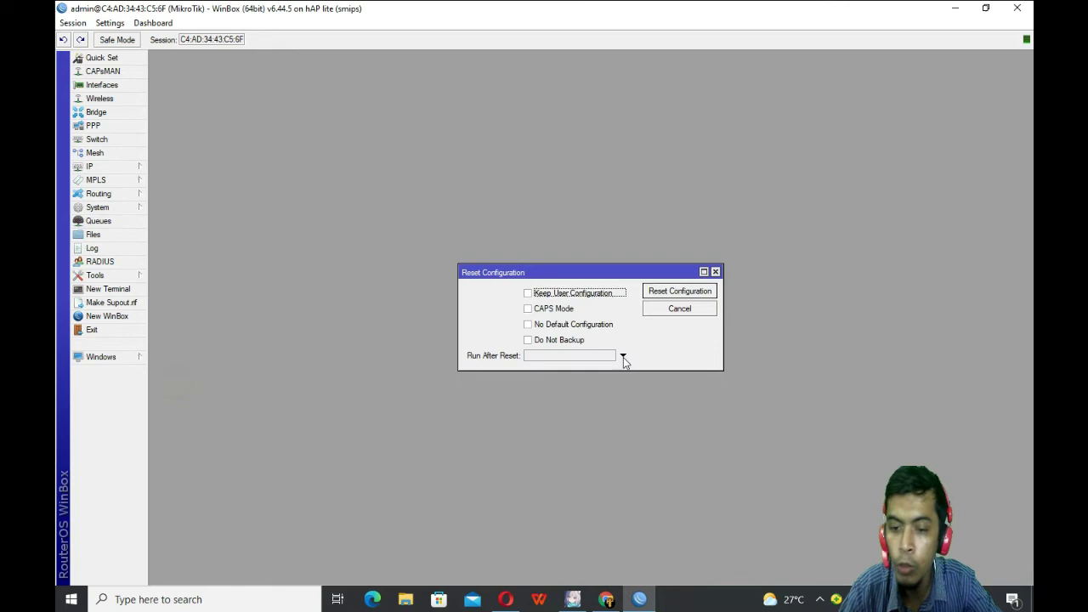
left_click(572, 326)
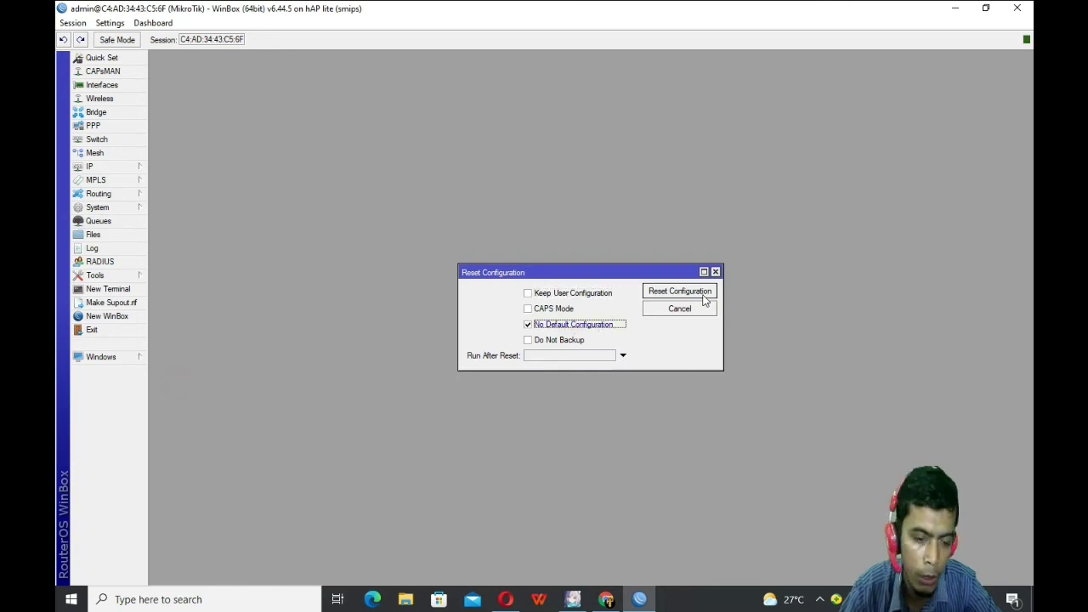
left_click(715, 271)
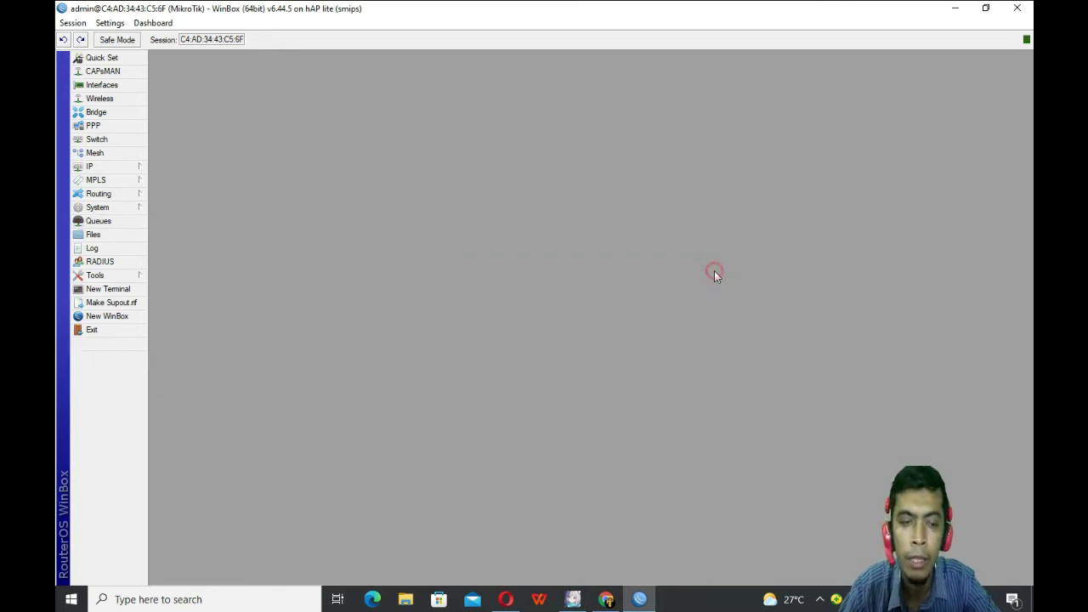
Step: Close the router session and reconnect to the hAP lite from the neighbours list
left_click(1017, 8)
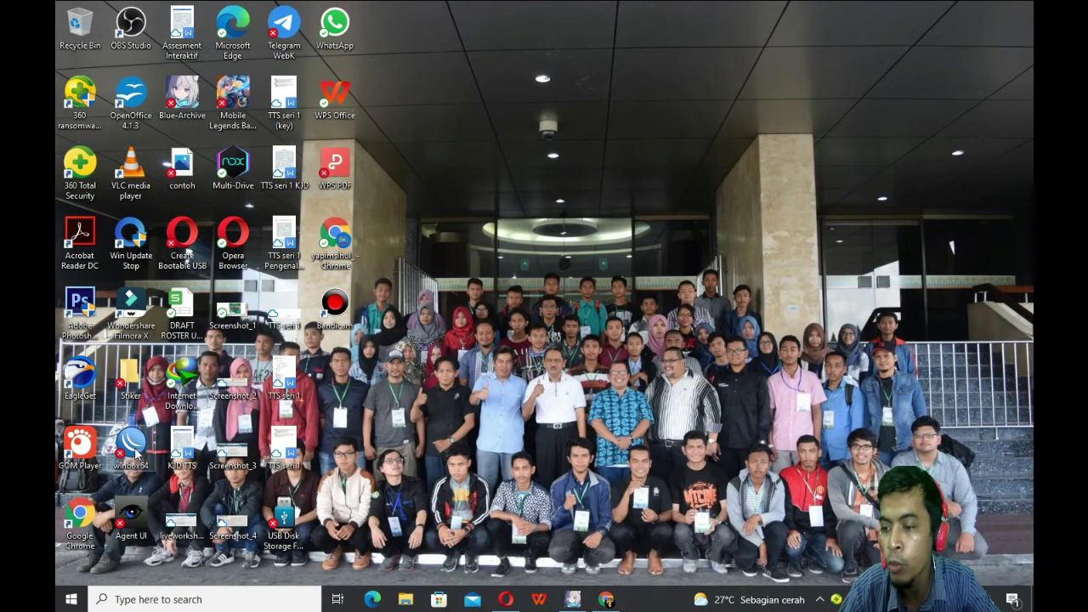
left_click(117, 198)
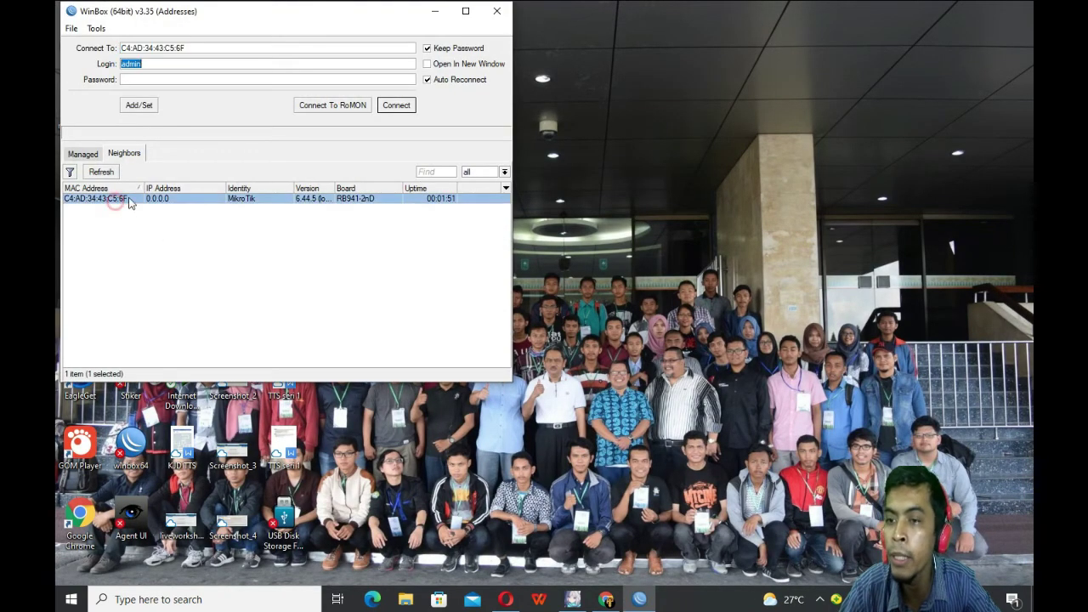
left_click(410, 108)
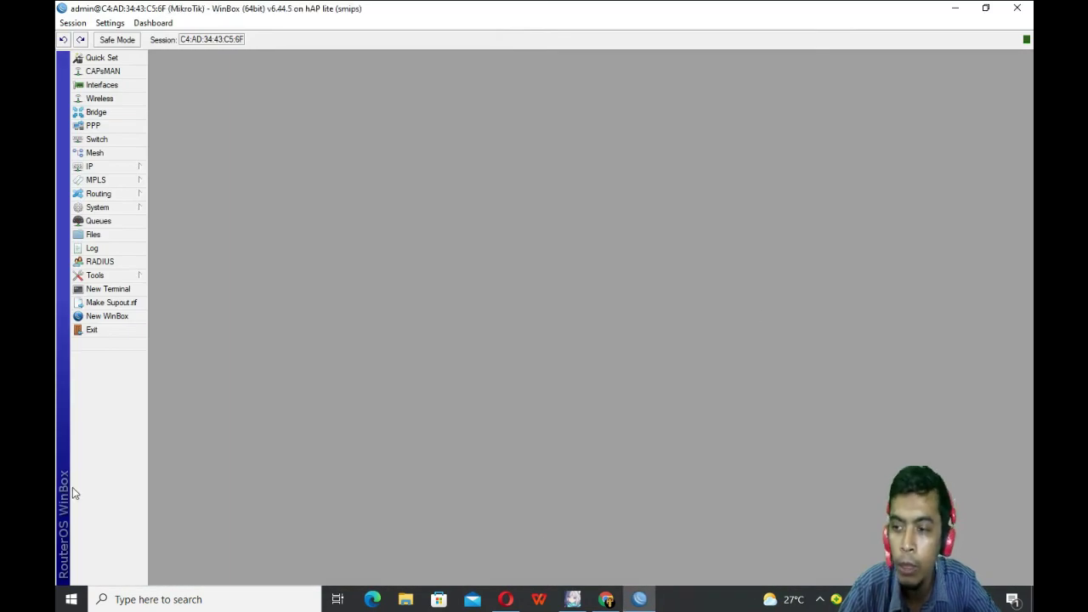
Step: Change the router's identity from MikroTik to switch(AP)
left_click(114, 209)
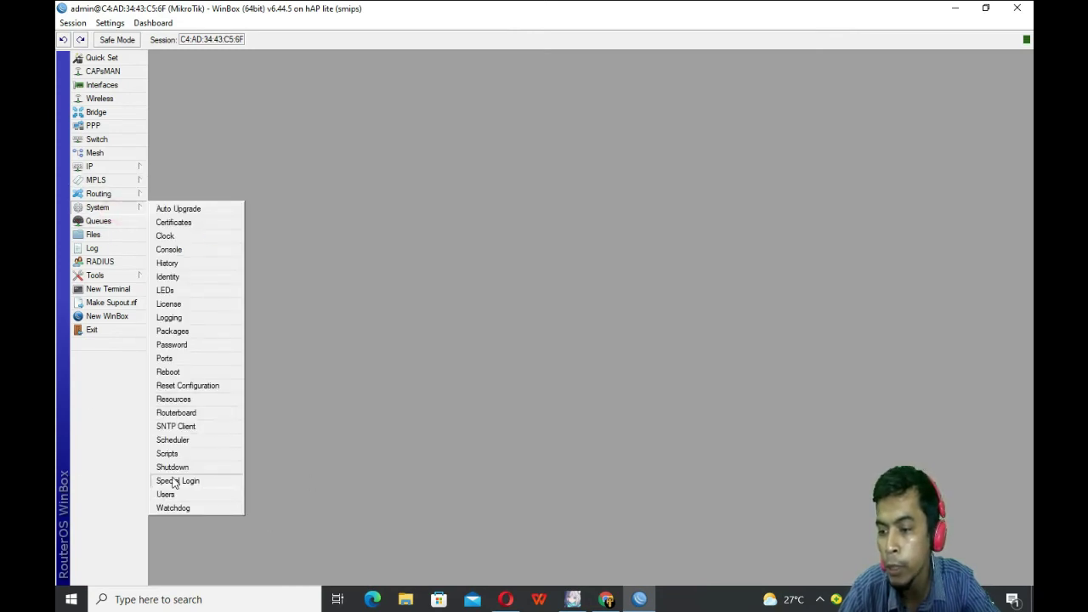
left_click(180, 276)
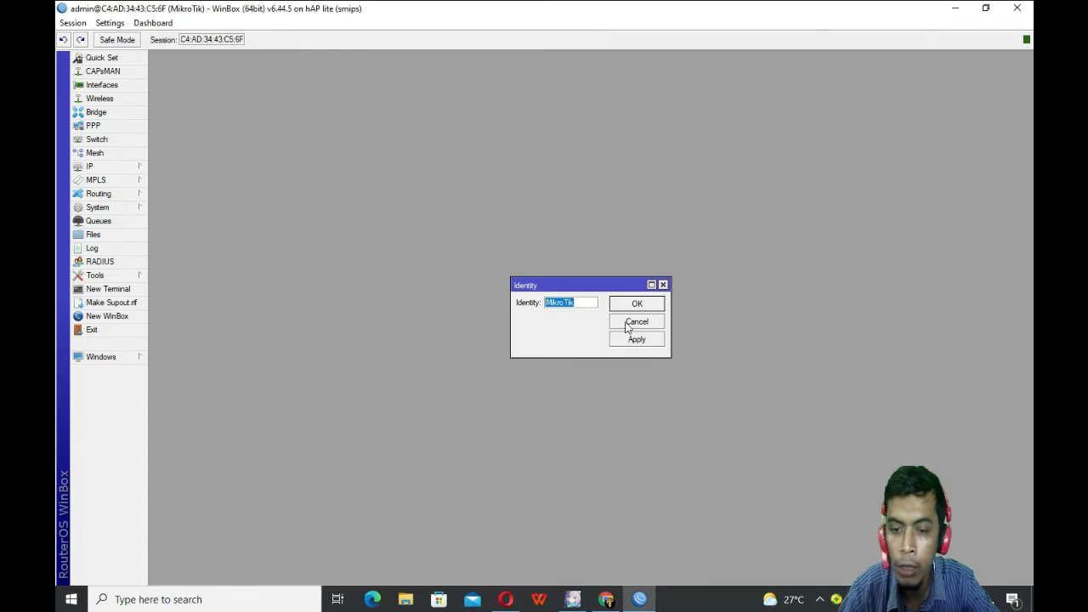
type("s")
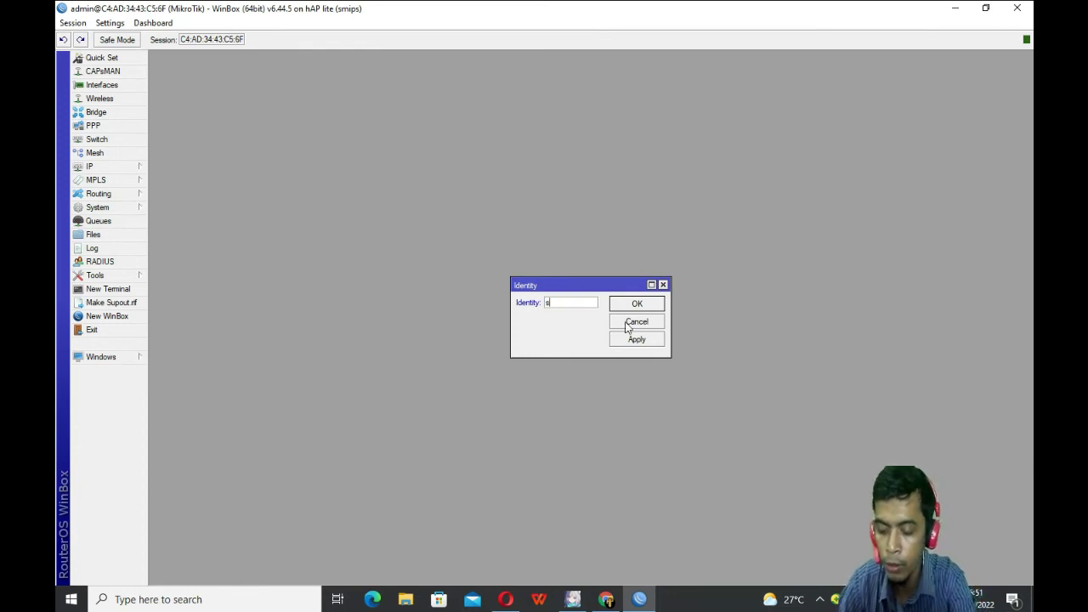
type("itch")
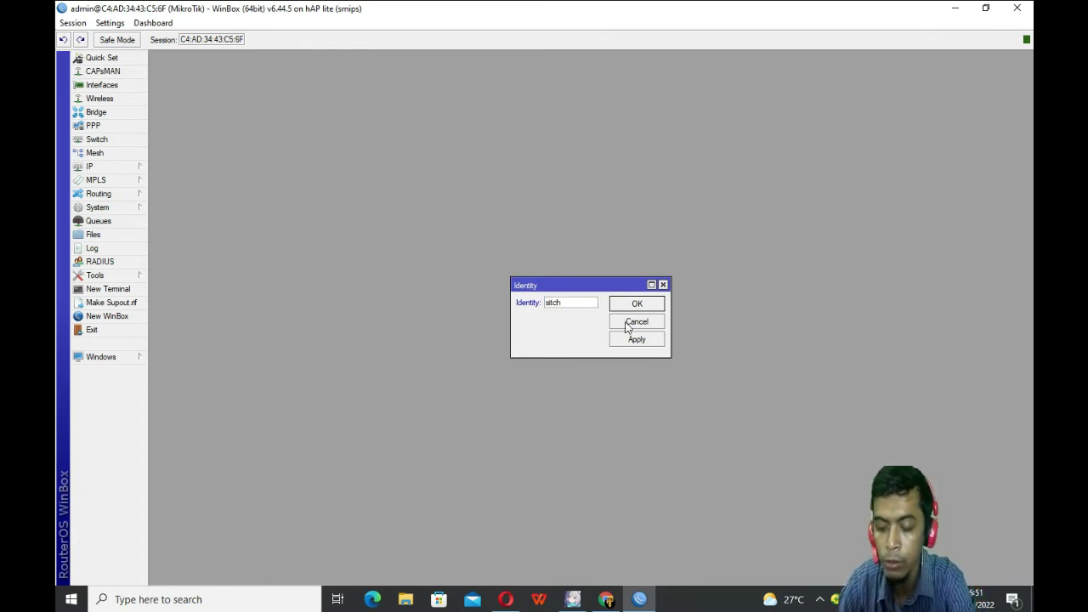
key("BackSpace")
key("BackSpace")
key("BackSpace")
key("BackSpace")
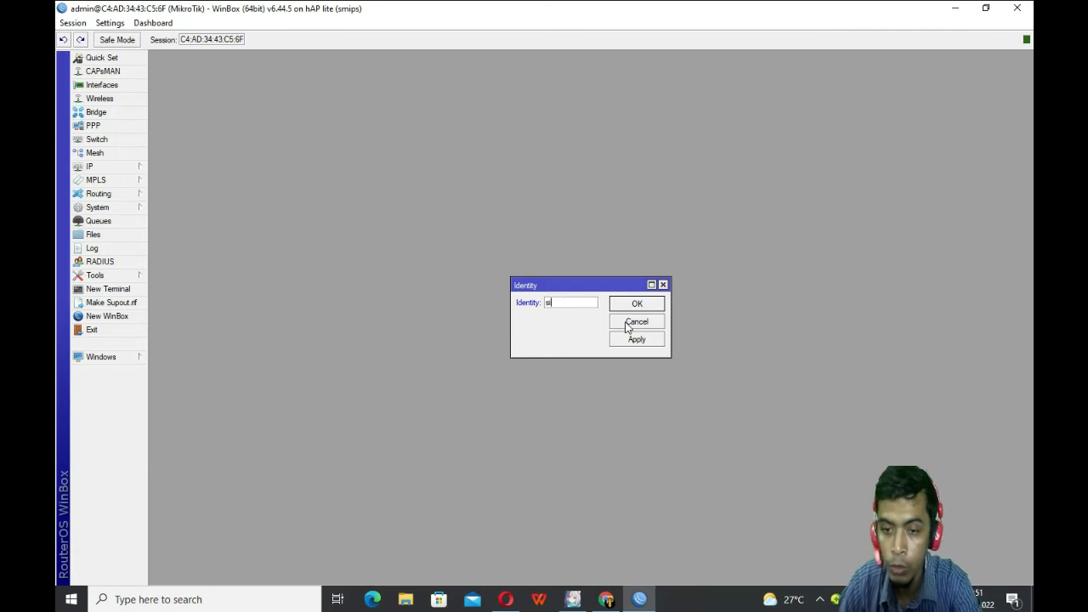
type("wi")
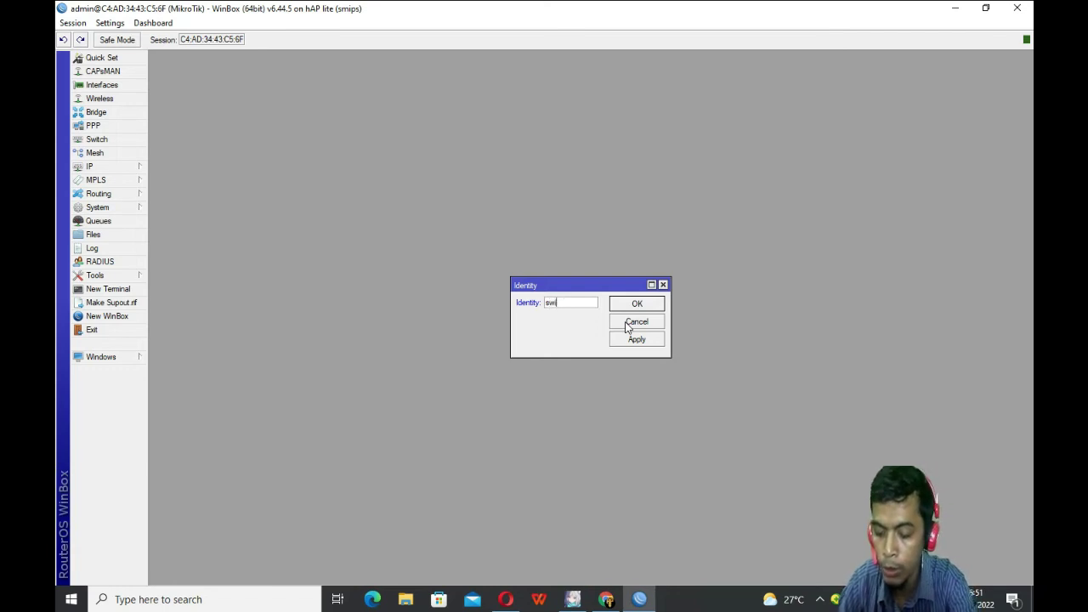
type("tch(")
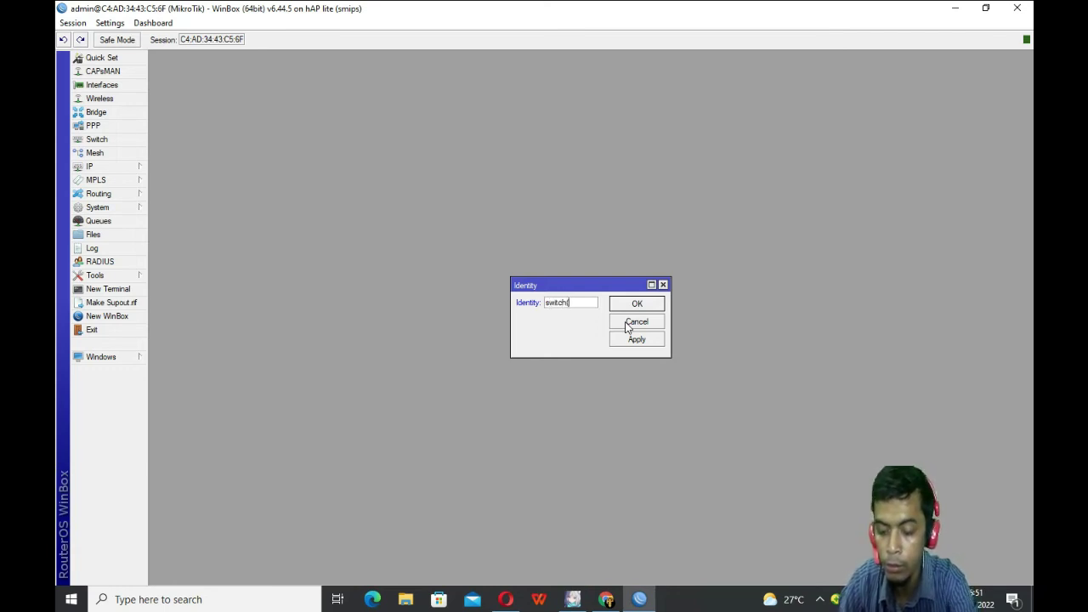
type("AP")
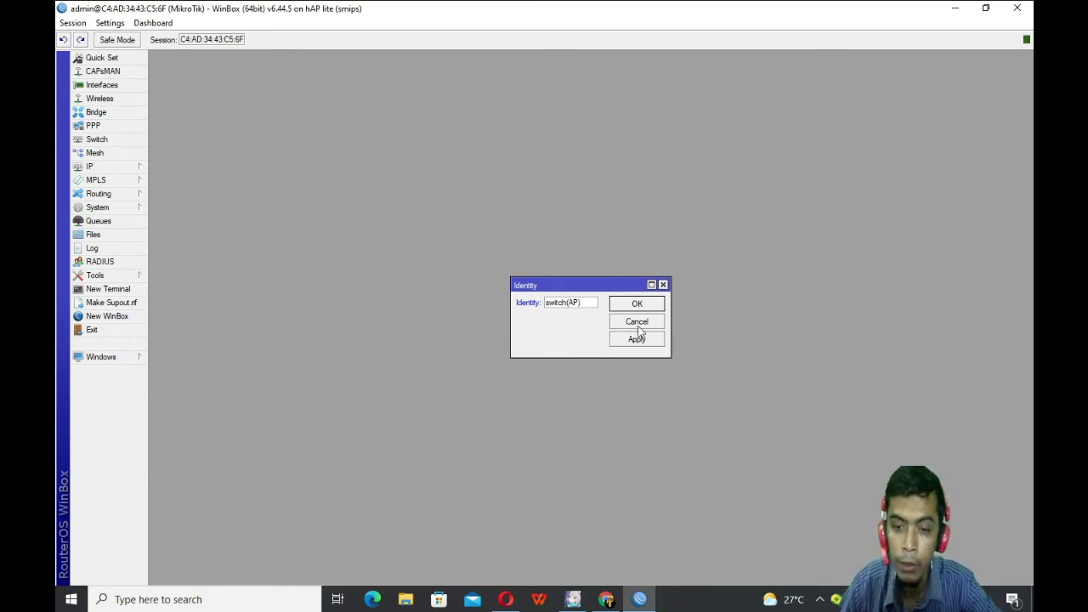
left_click(637, 340)
left_click(650, 308)
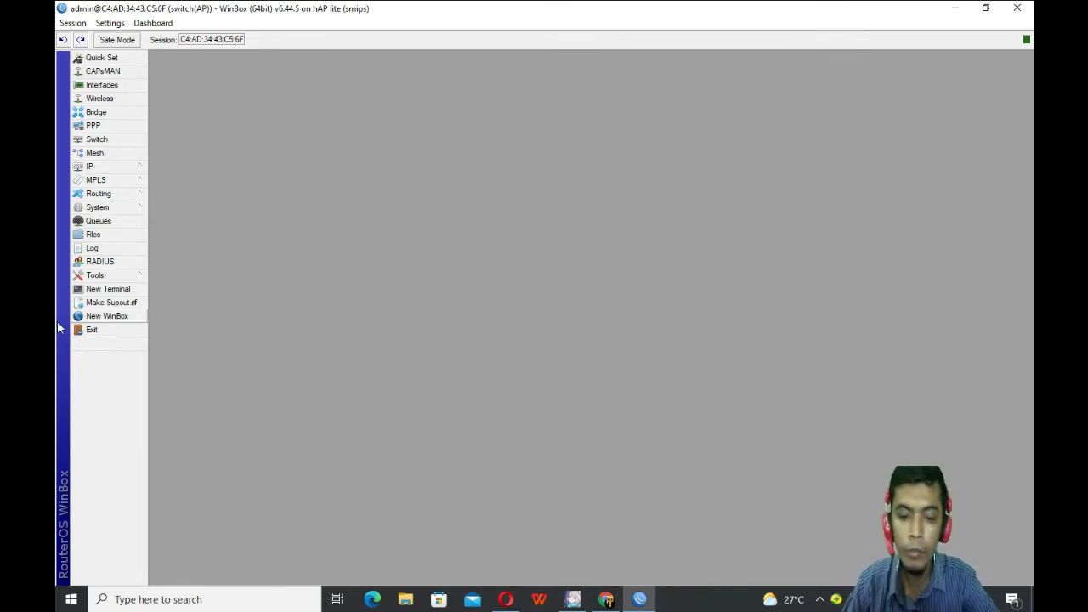
Step: Add the IP address 10.10.10.2/30 on ether1, then close the Address List
left_click(90, 167)
left_click(215, 196)
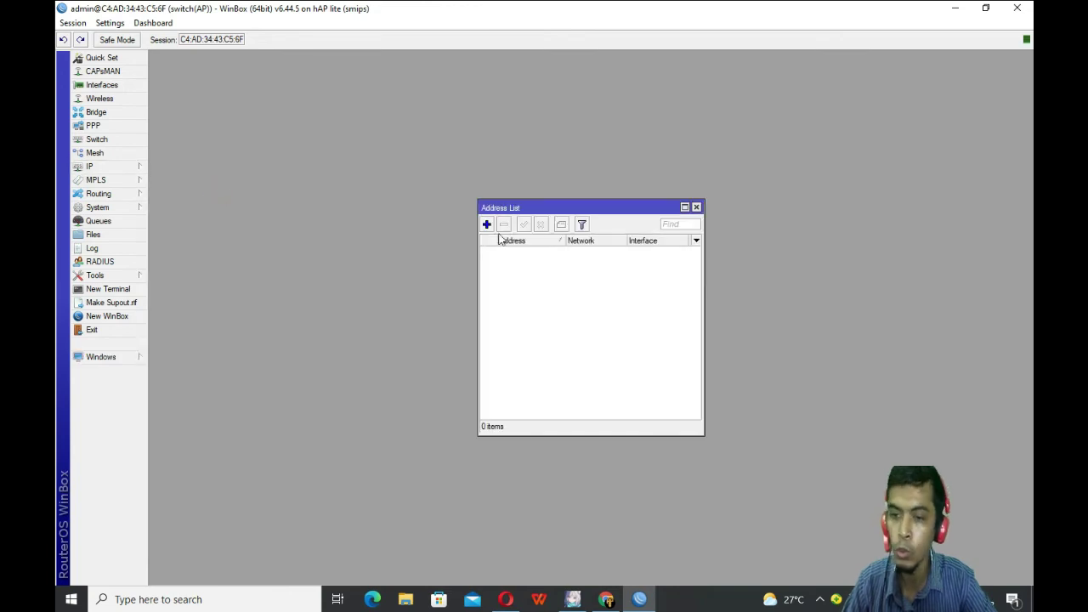
left_click(486, 225)
left_click(577, 292)
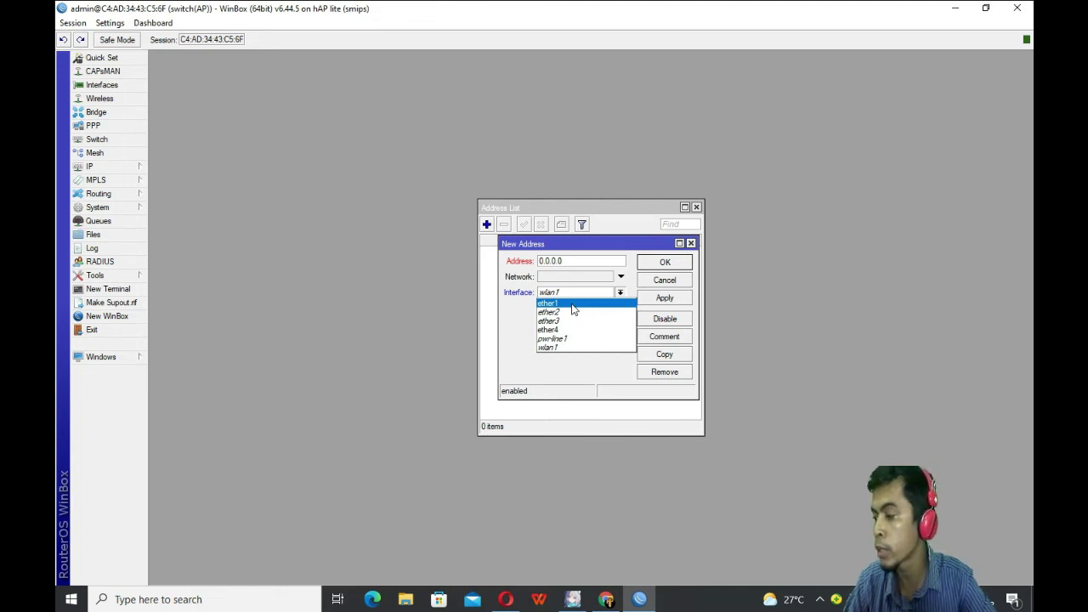
left_click(574, 307)
left_click(568, 260)
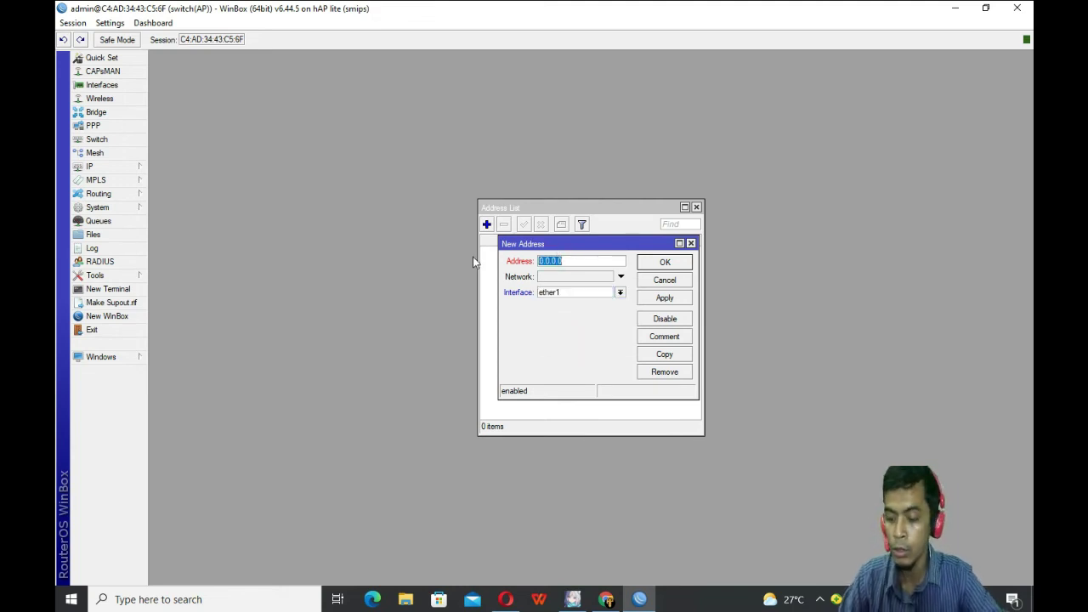
type("10.10.")
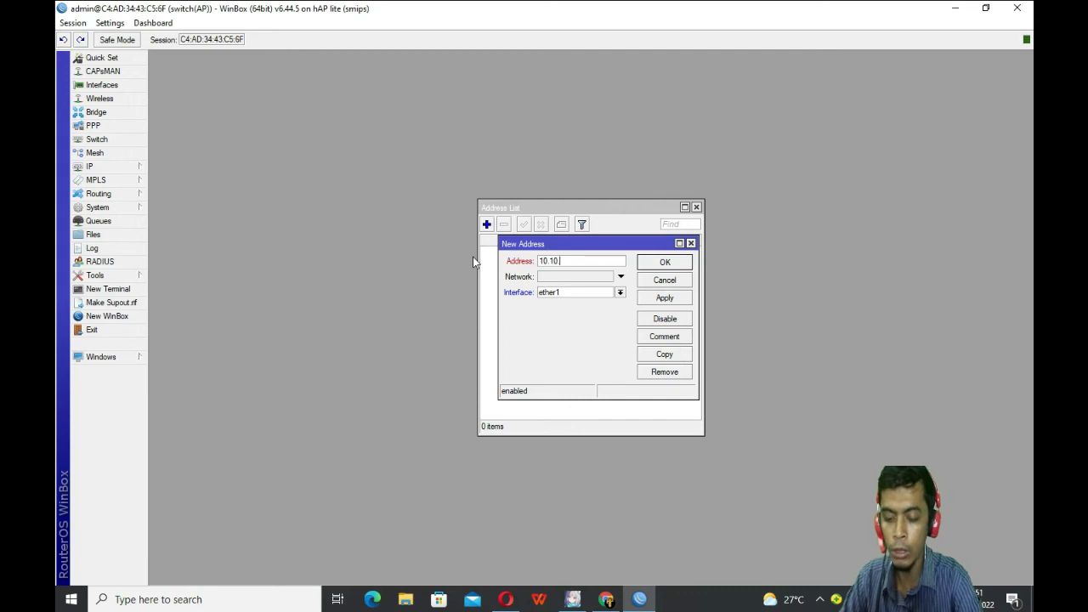
type("10.2")
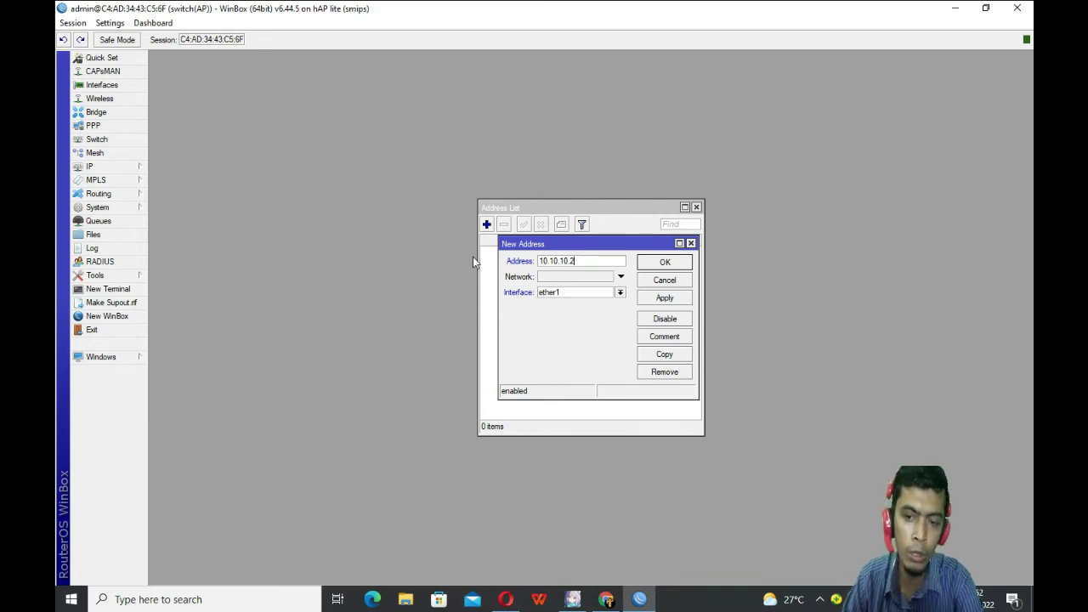
type("/")
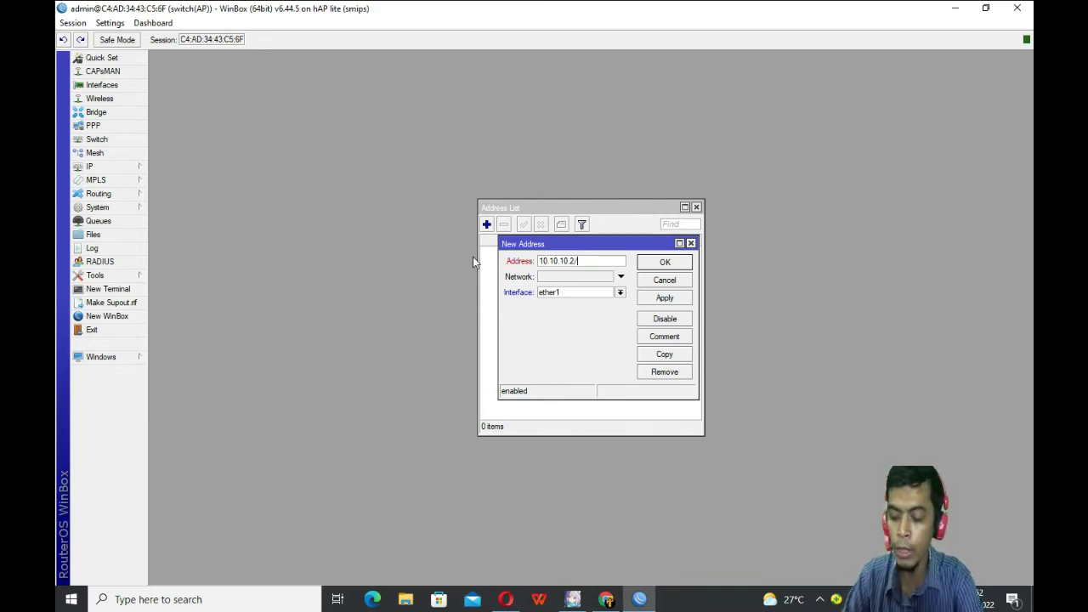
type("30")
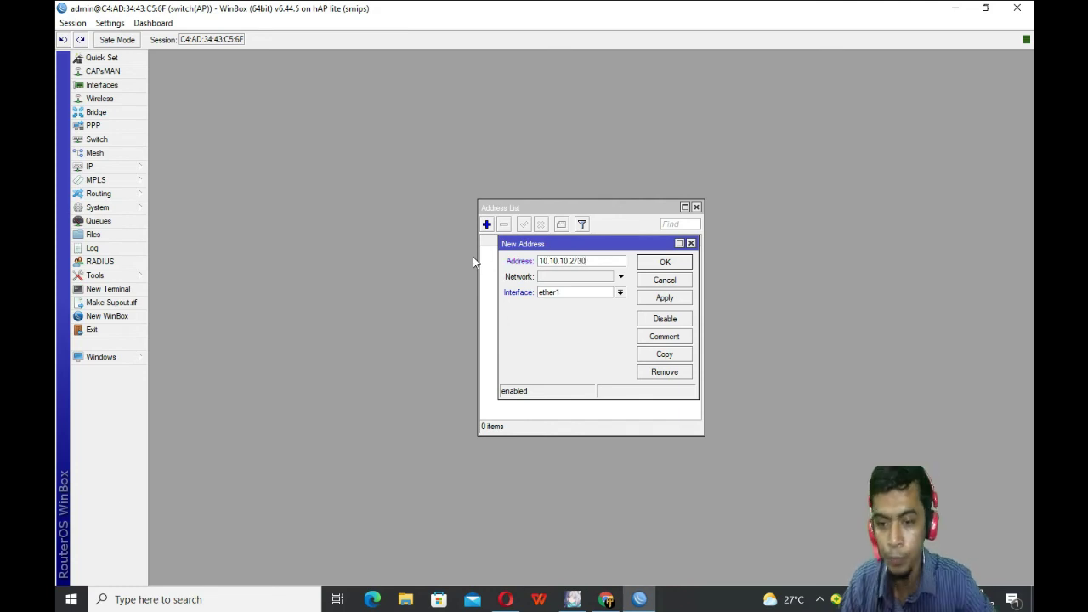
left_click(655, 299)
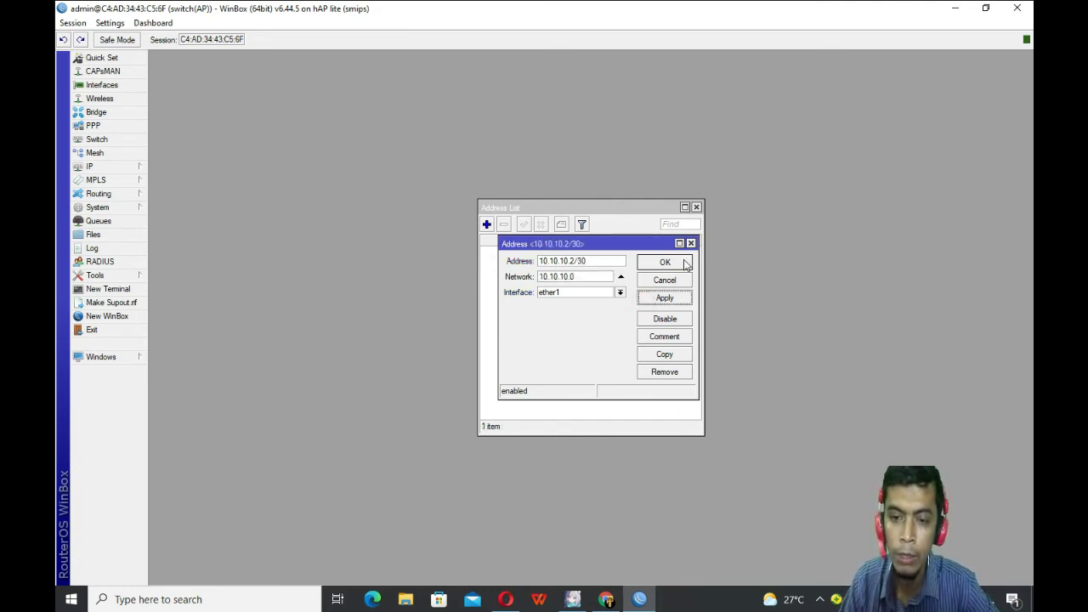
left_click(680, 264)
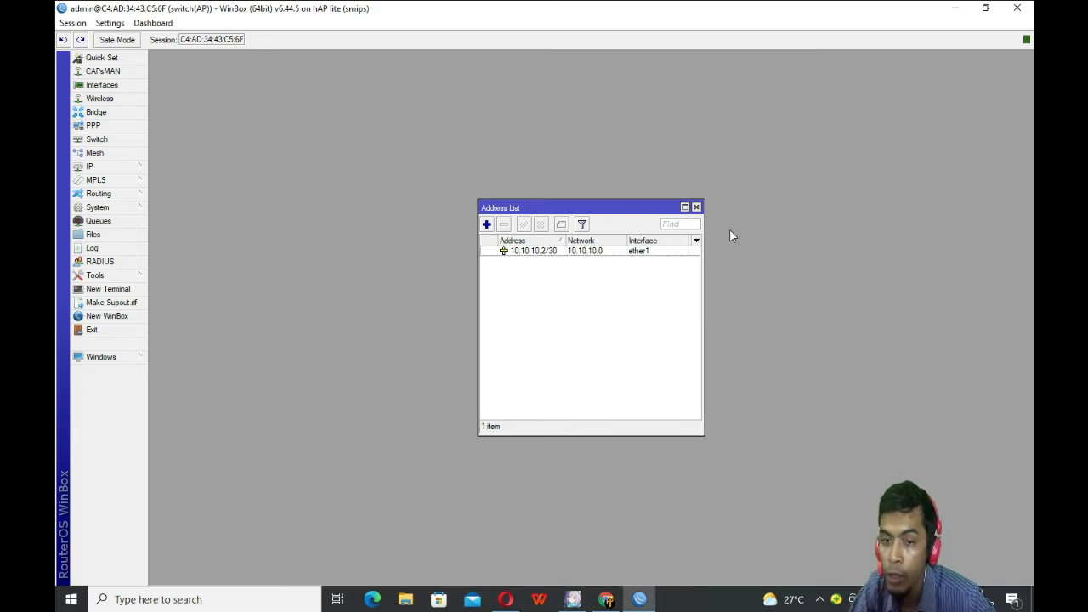
left_click(696, 208)
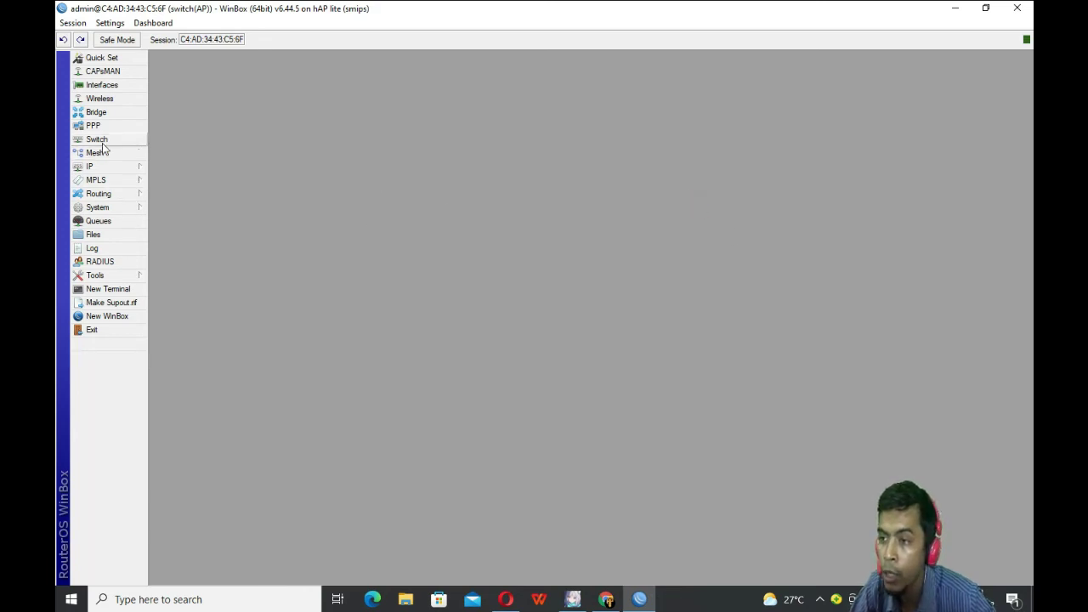
Step: Look over the switch chip's VLAN table, then close all open windows
left_click(96, 113)
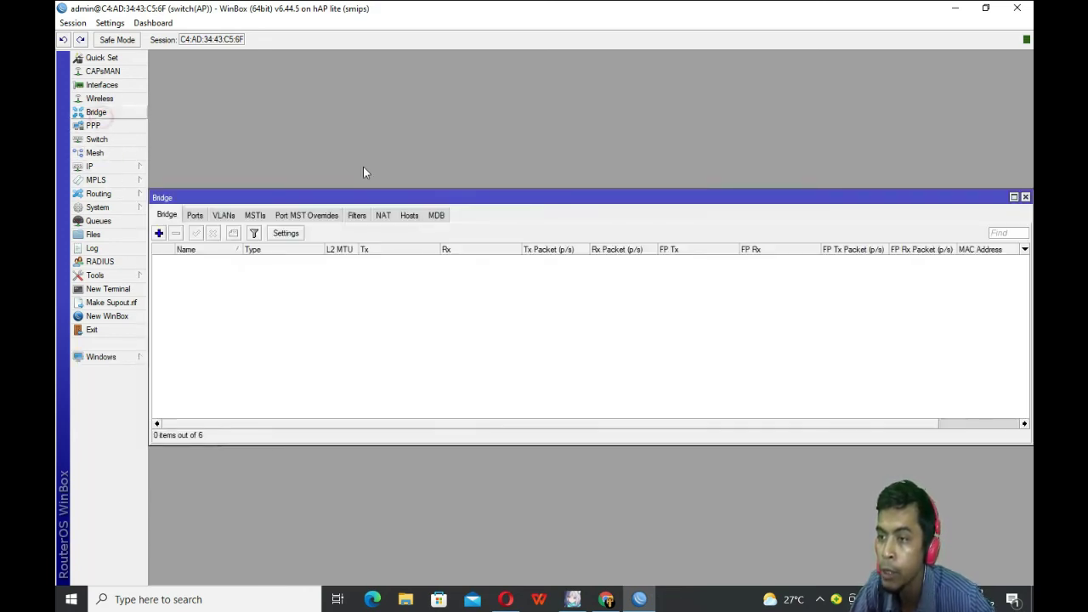
left_click(96, 138)
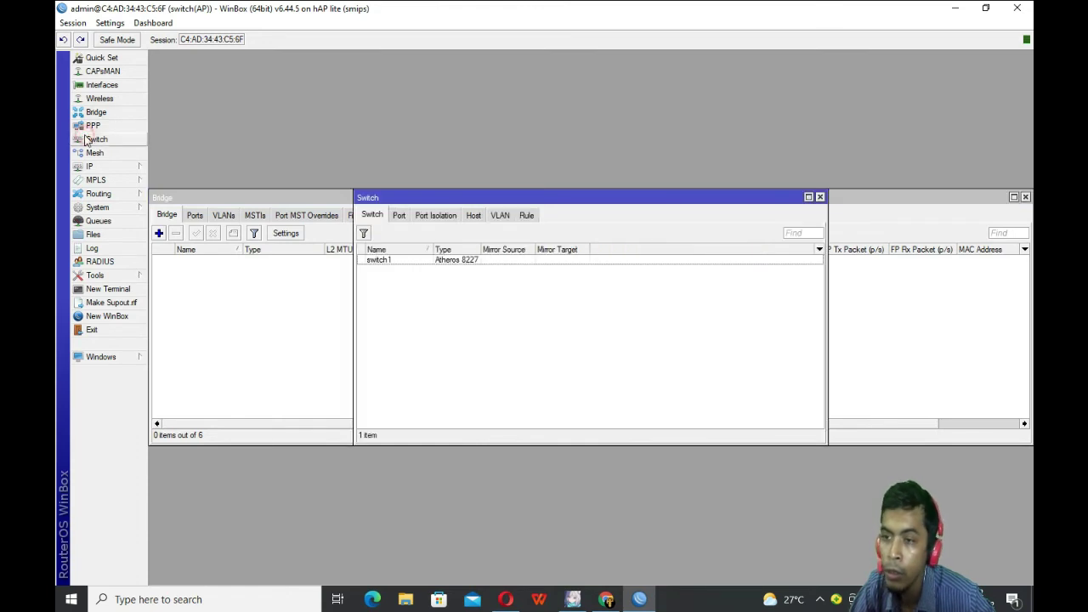
left_click(500, 215)
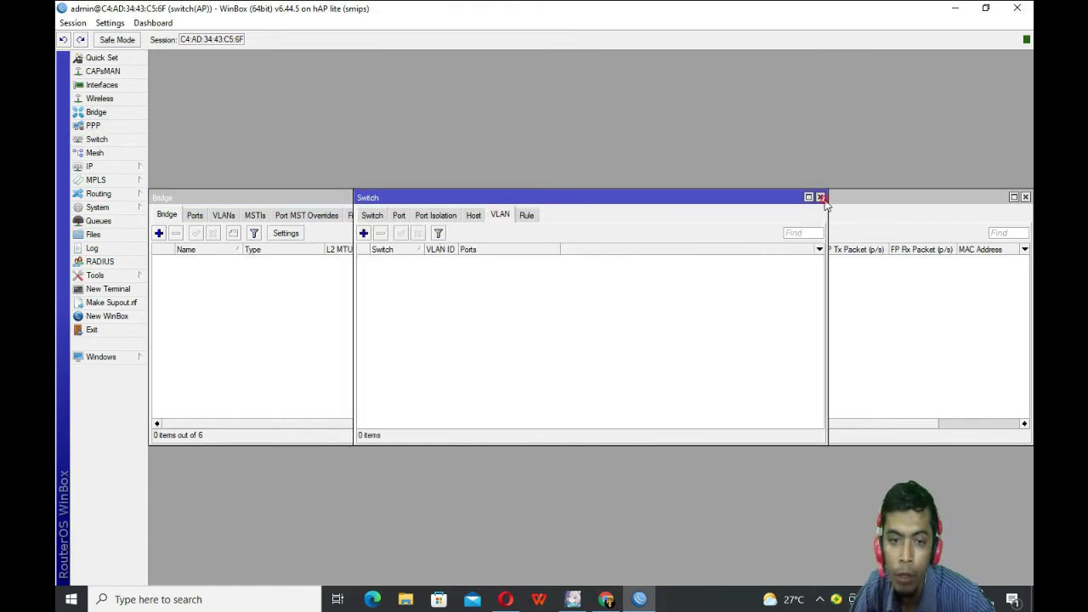
left_click(819, 196)
left_click(1025, 197)
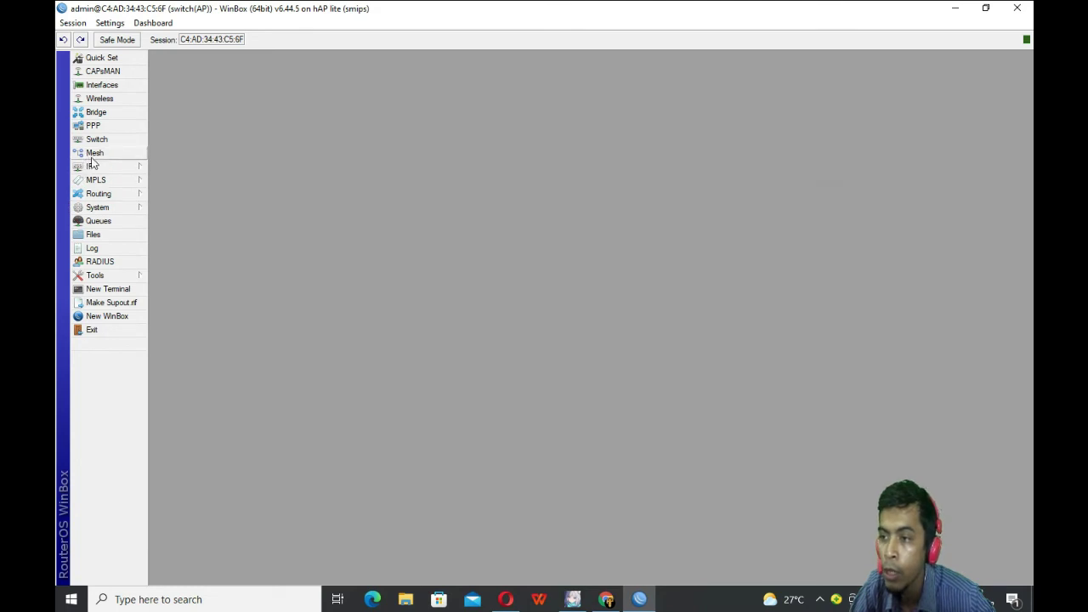
Step: Create a new bridge interface keeping the default name bridge1
left_click(96, 114)
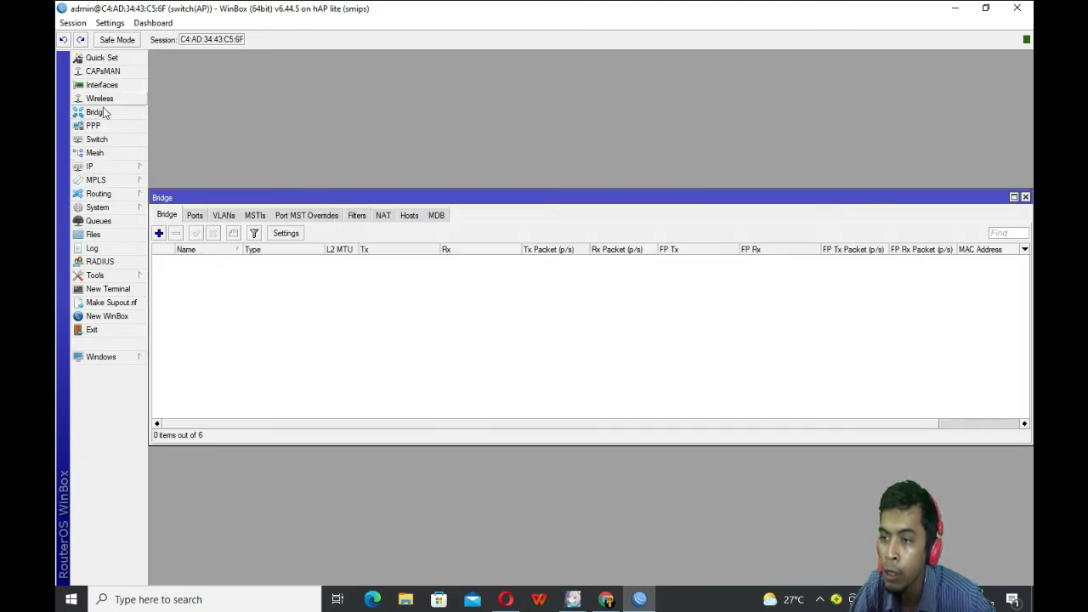
left_click(158, 232)
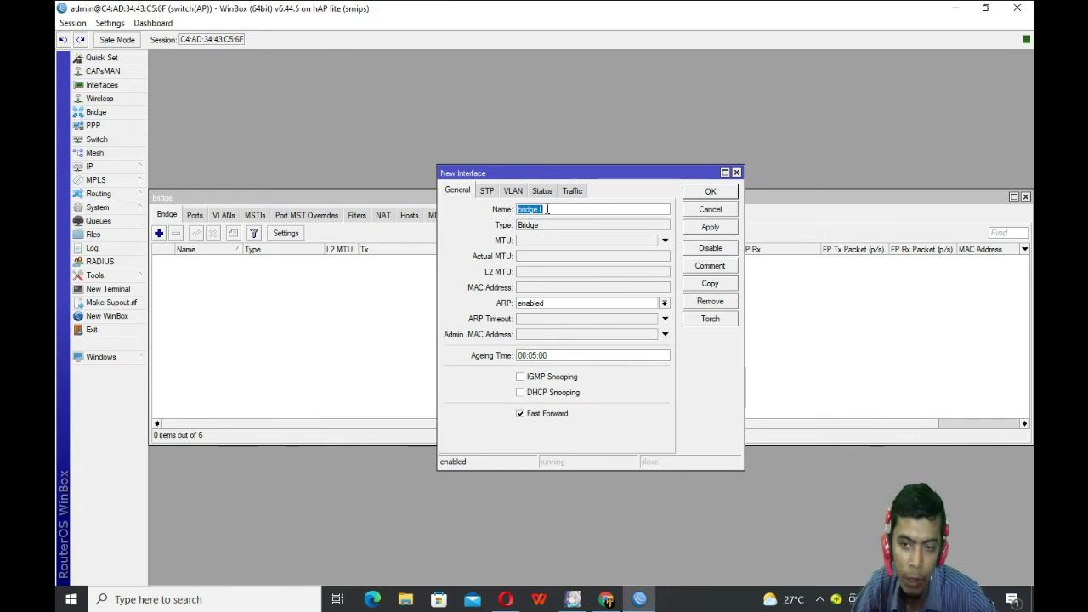
left_click(718, 230)
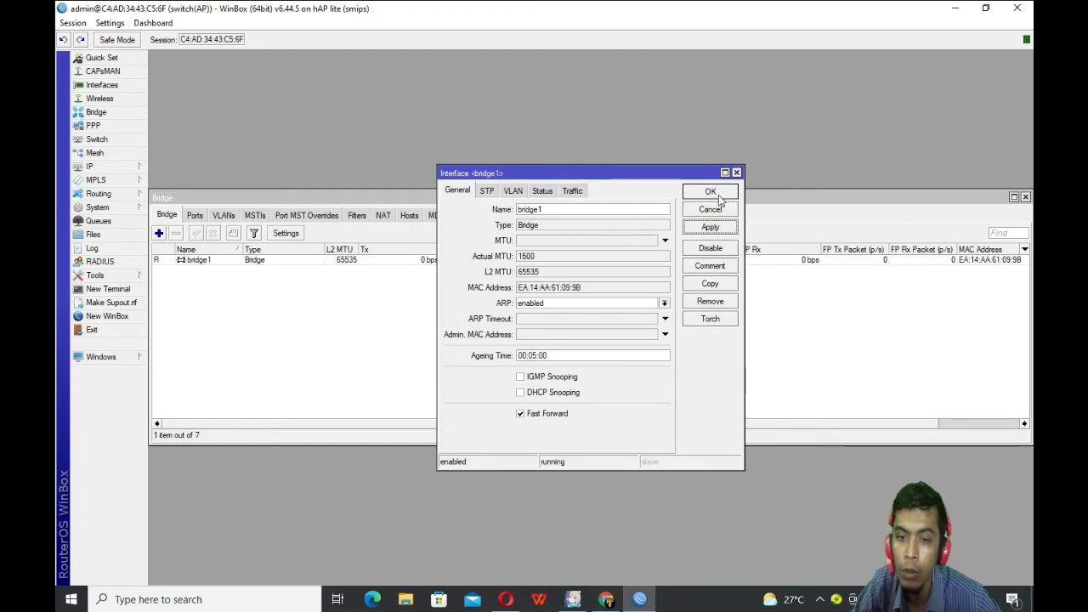
left_click(711, 193)
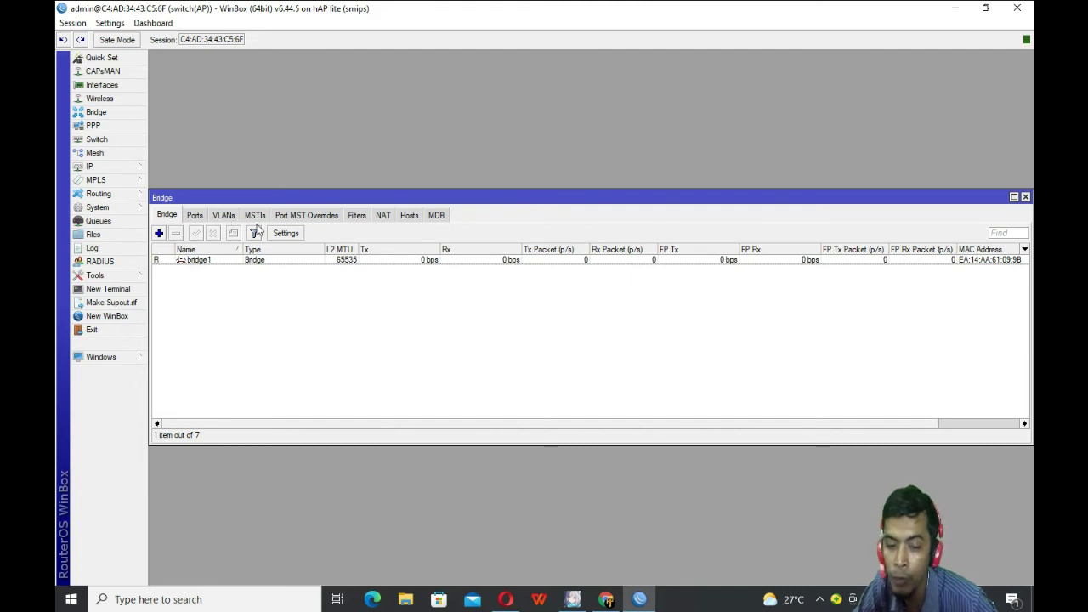
Step: Add ether1 as a port of bridge1
left_click(194, 218)
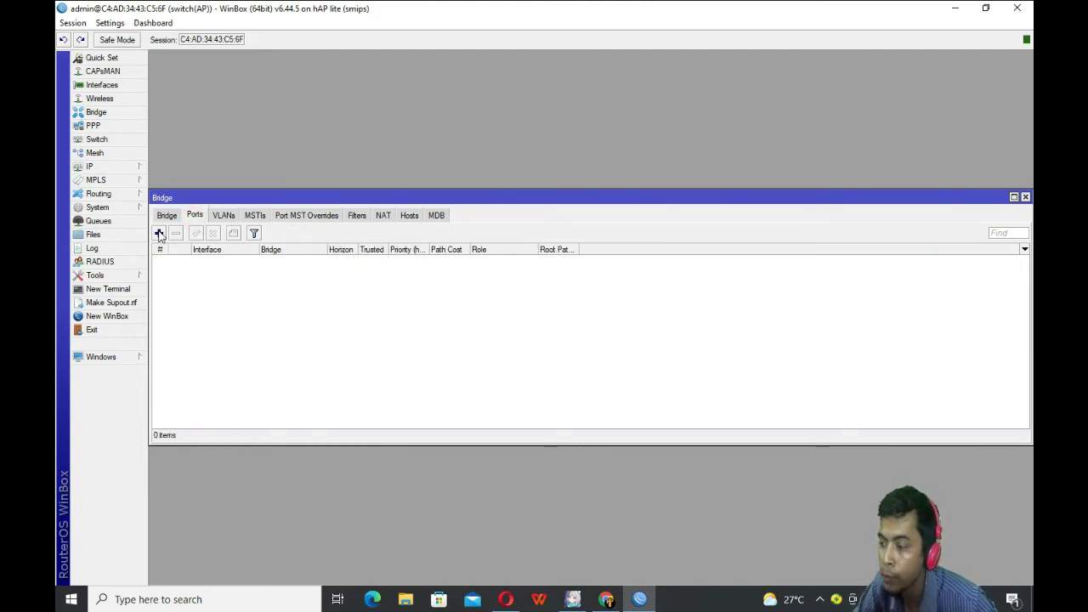
left_click(159, 233)
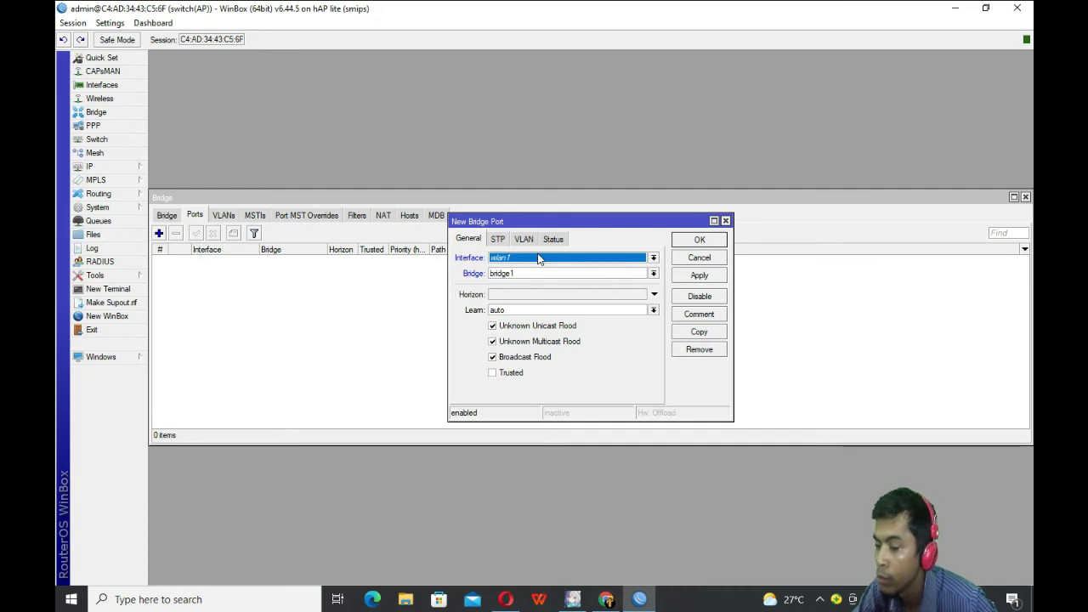
left_click(538, 259)
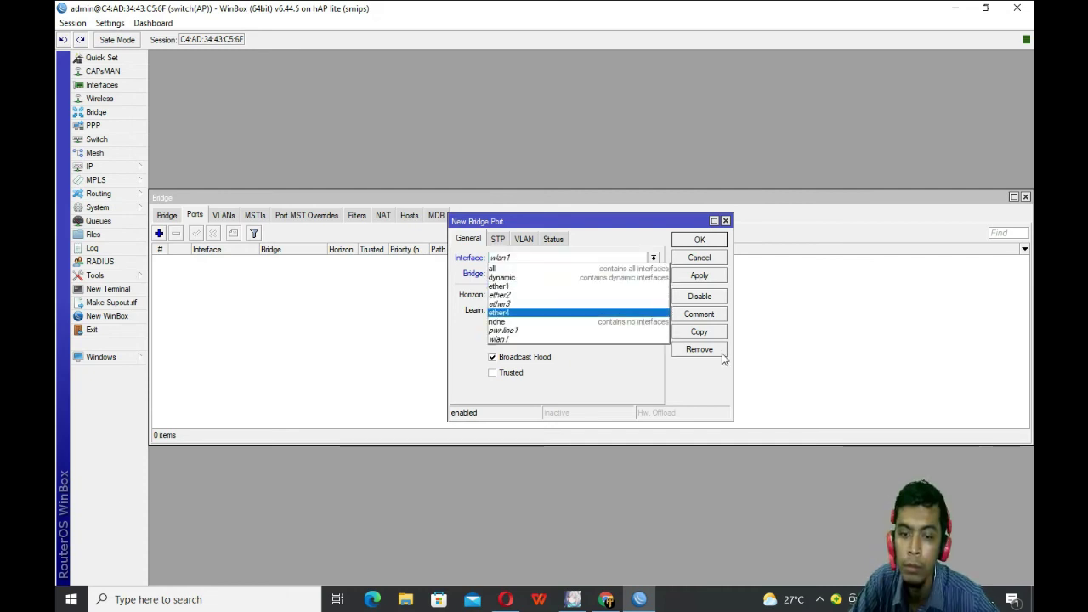
left_click(729, 225)
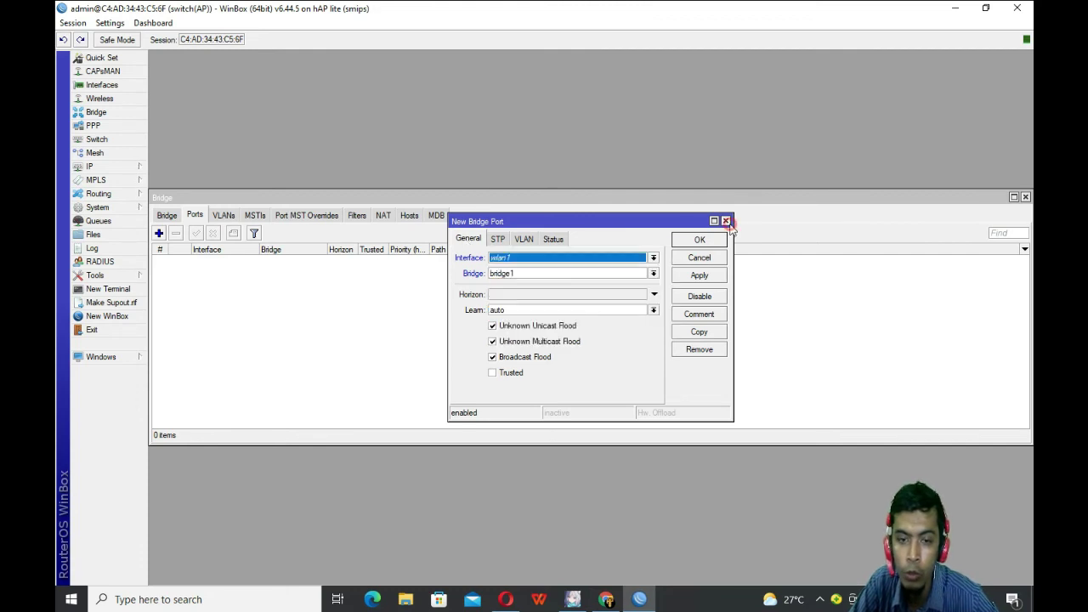
left_click(519, 259)
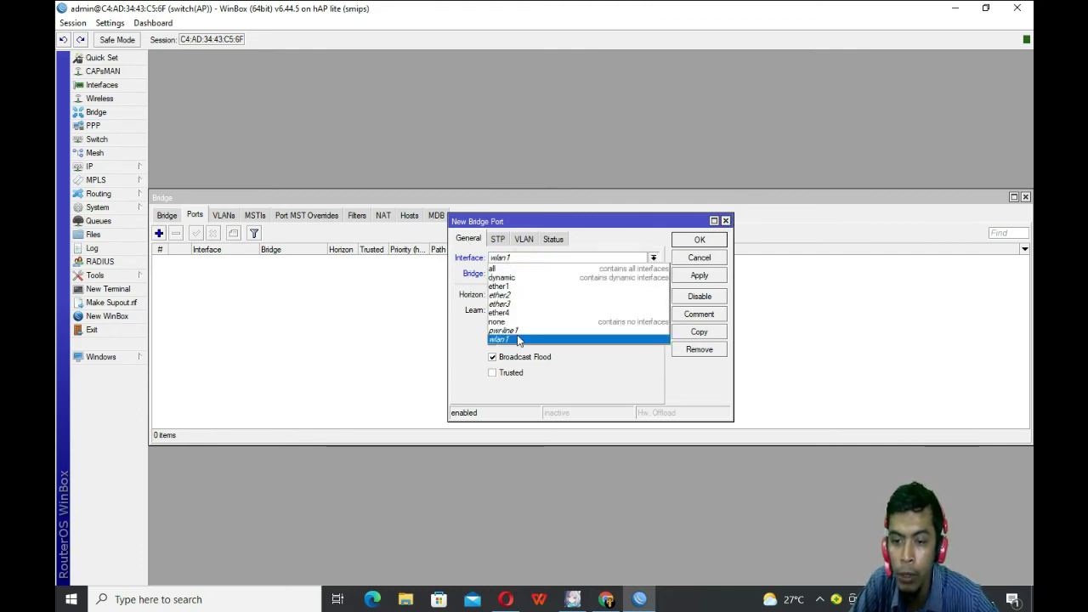
left_click(515, 287)
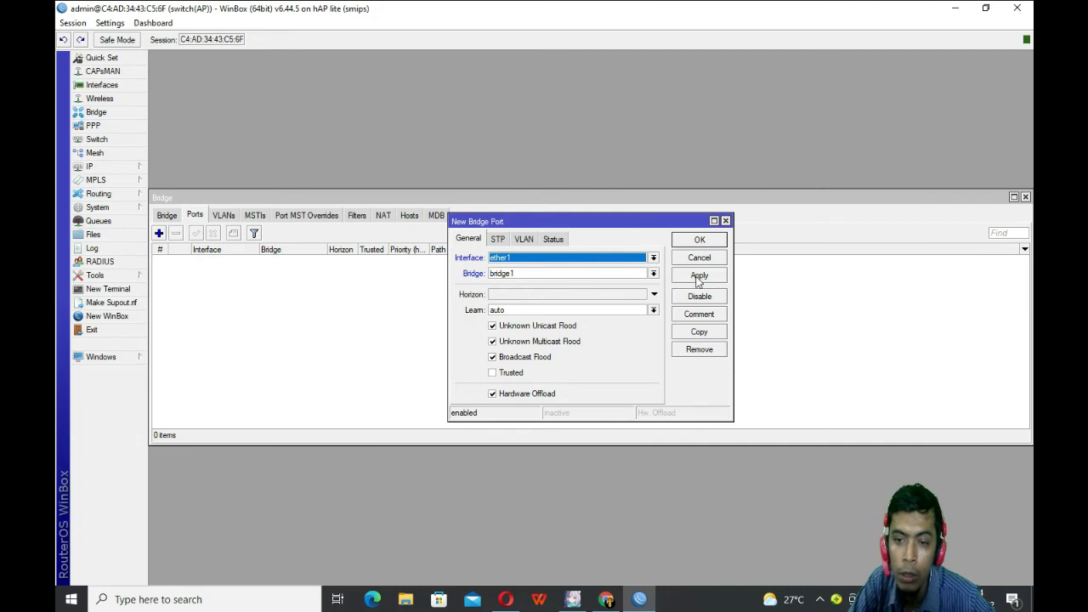
left_click(698, 277)
left_click(708, 240)
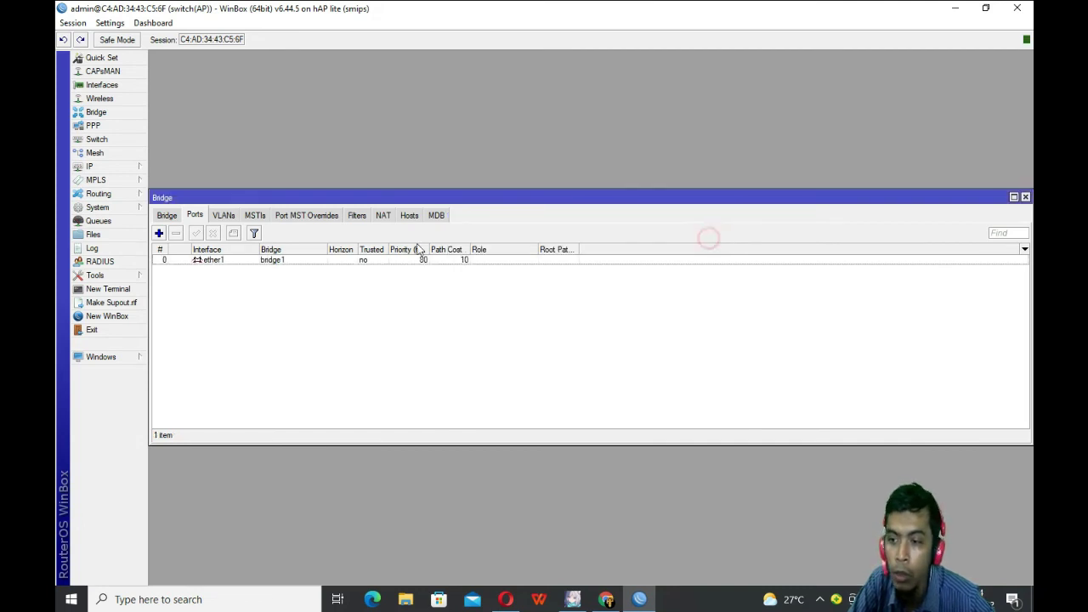
Step: Add ether2 and ether3 as ports of bridge1
left_click(158, 233)
left_click(553, 258)
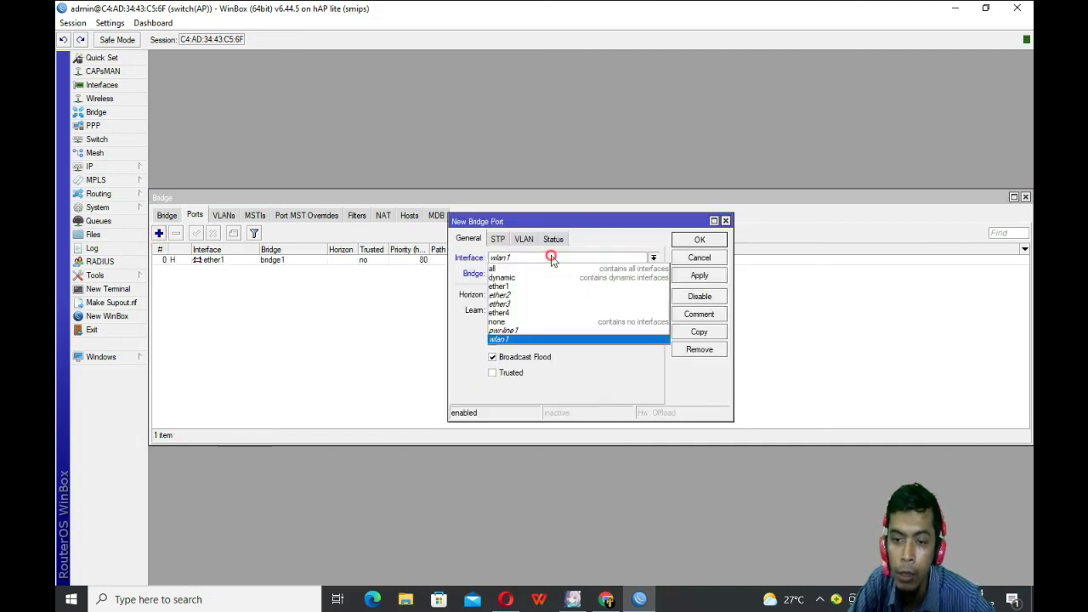
left_click(522, 295)
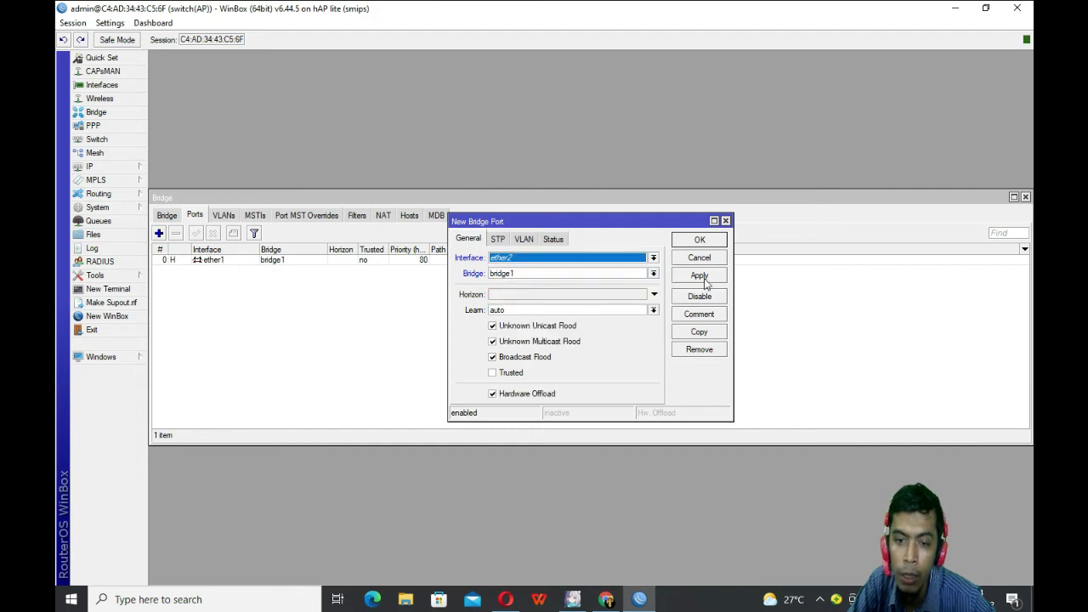
left_click(699, 276)
left_click(703, 241)
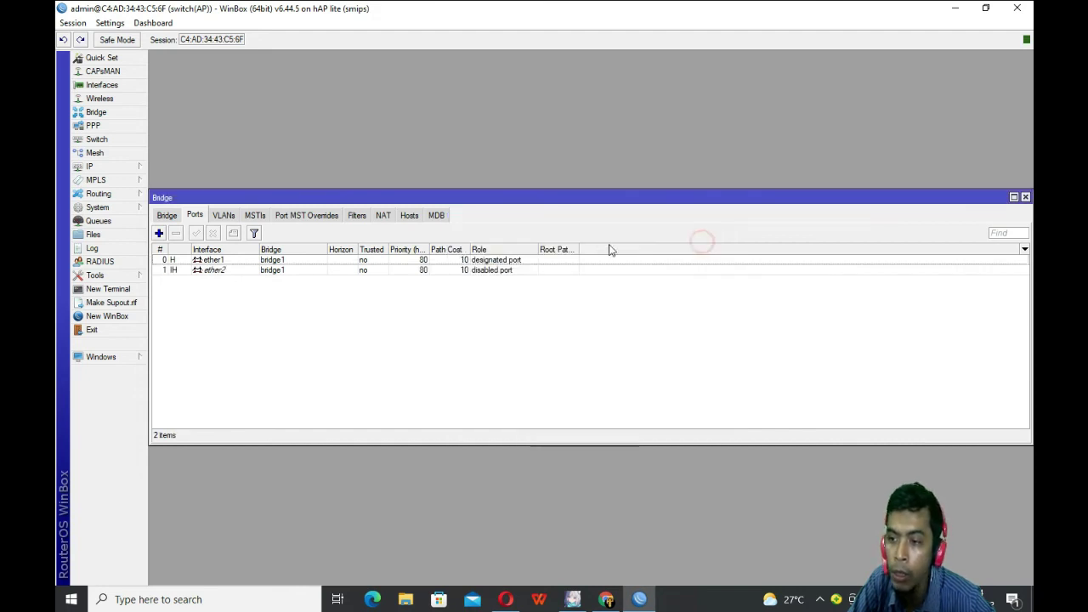
left_click(158, 233)
left_click(559, 259)
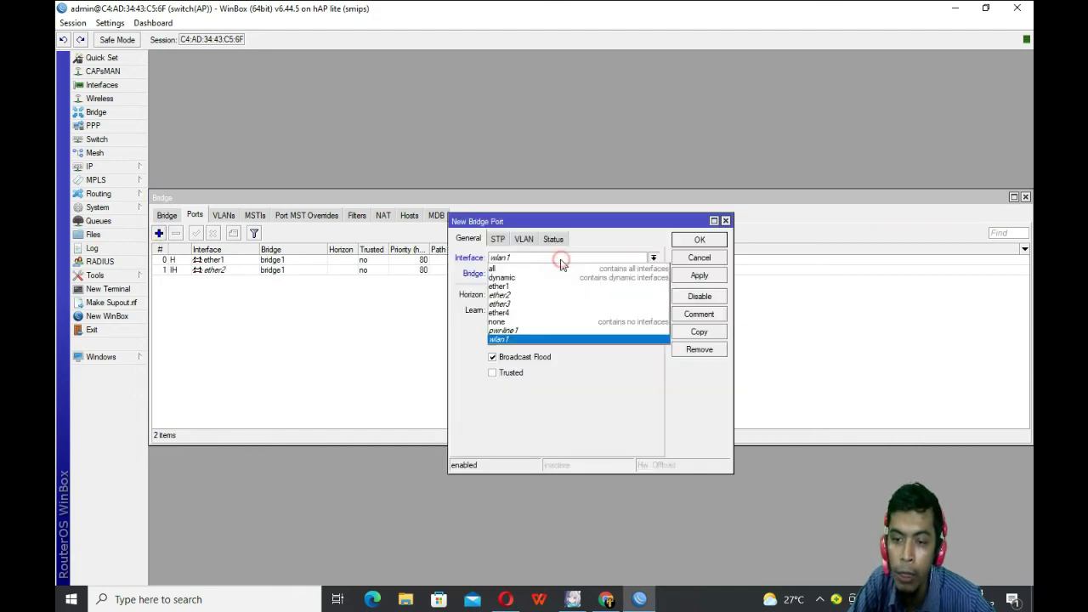
left_click(522, 303)
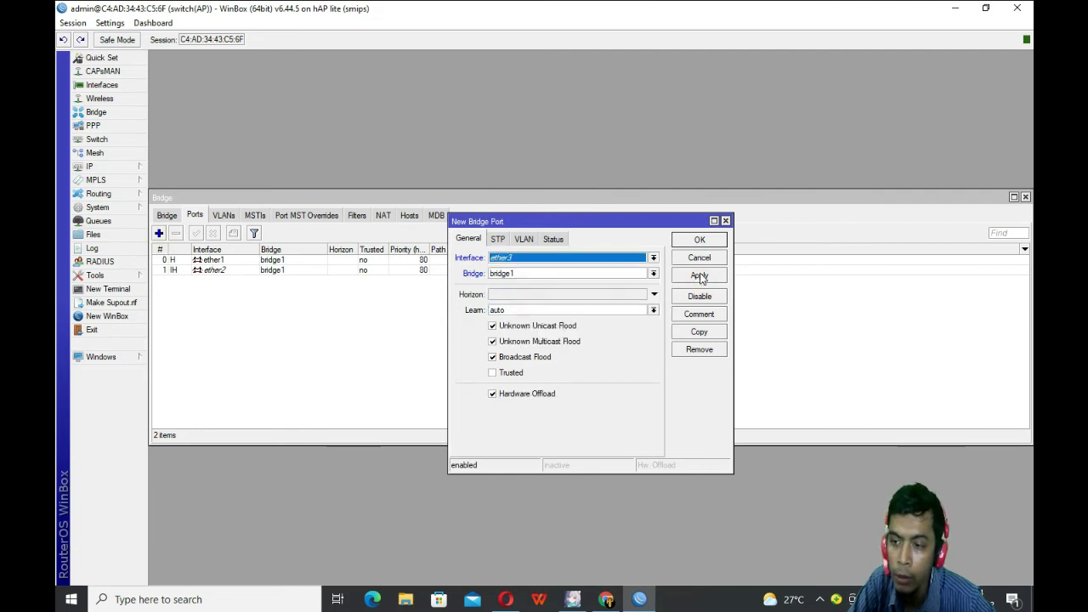
left_click(699, 277)
left_click(705, 241)
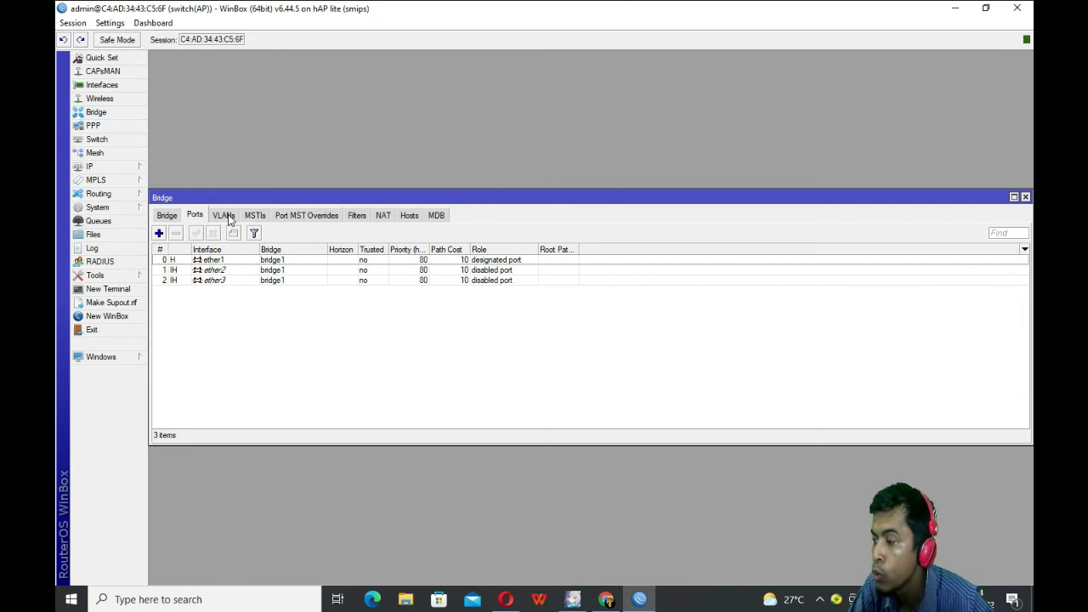
Step: Review ether1's bridge port settings, then go to the bridge VLAN table
left_click(223, 215)
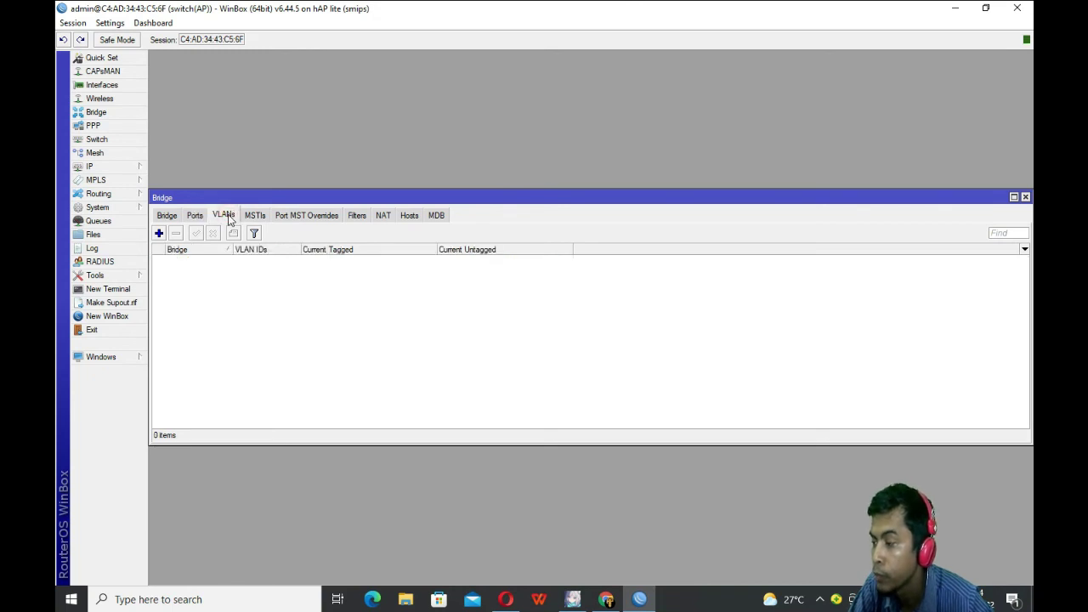
left_click(195, 215)
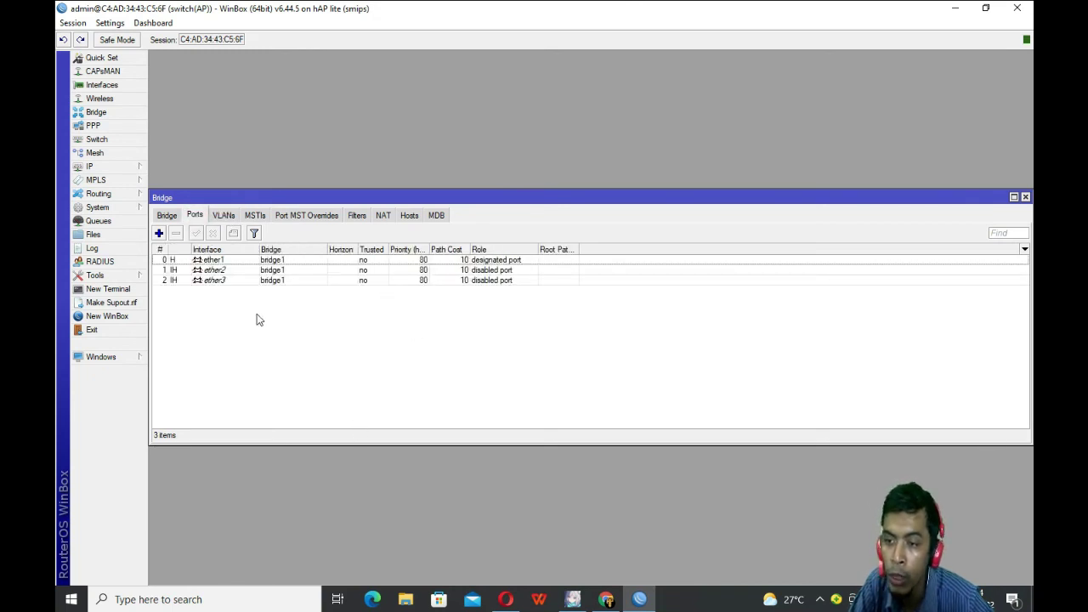
double_click(221, 260)
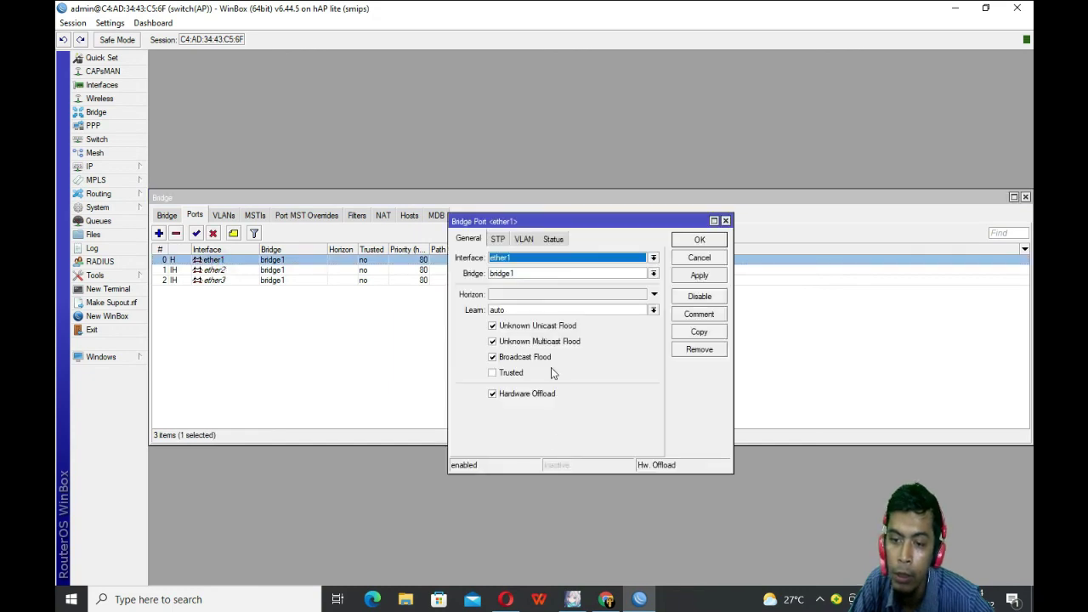
left_click(726, 221)
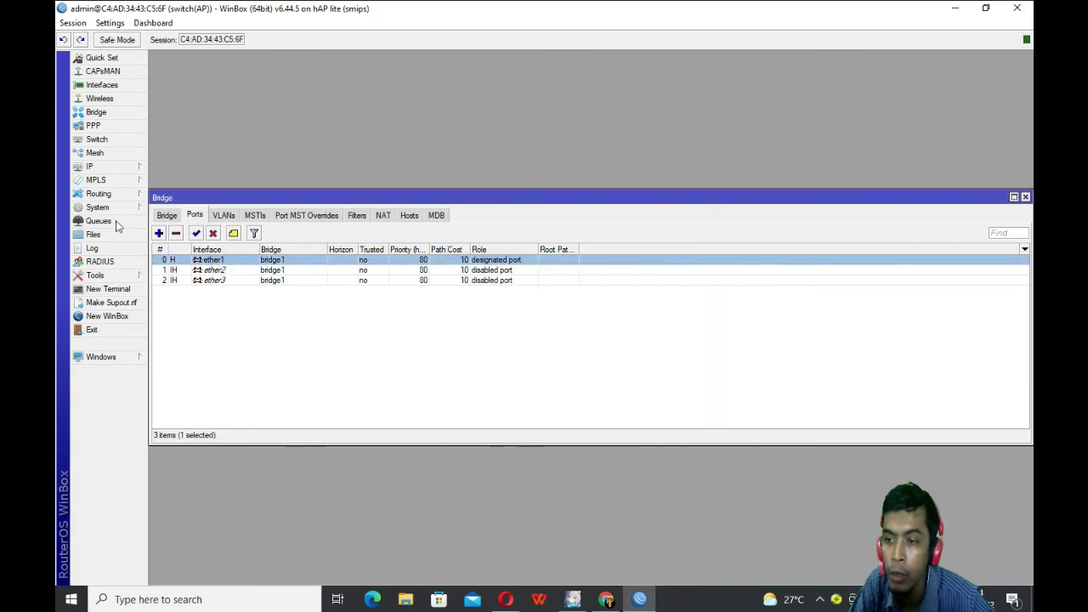
left_click(223, 216)
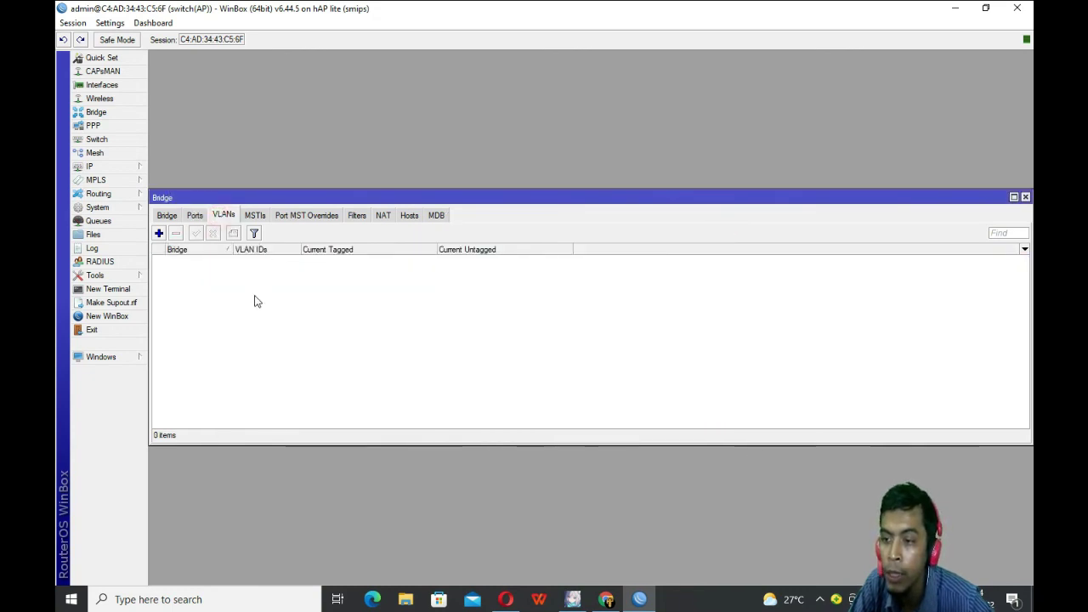
Step: Add VLAN 10 to bridge1 with ether1 tagged and ether2 untagged
left_click(159, 233)
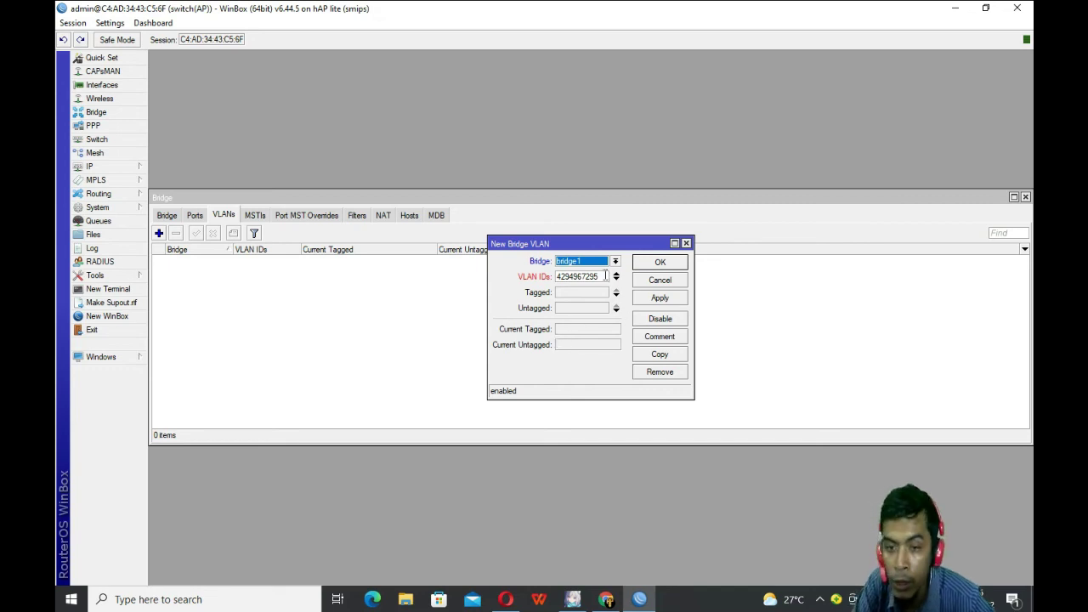
left_click_drag(606, 281, 476, 284)
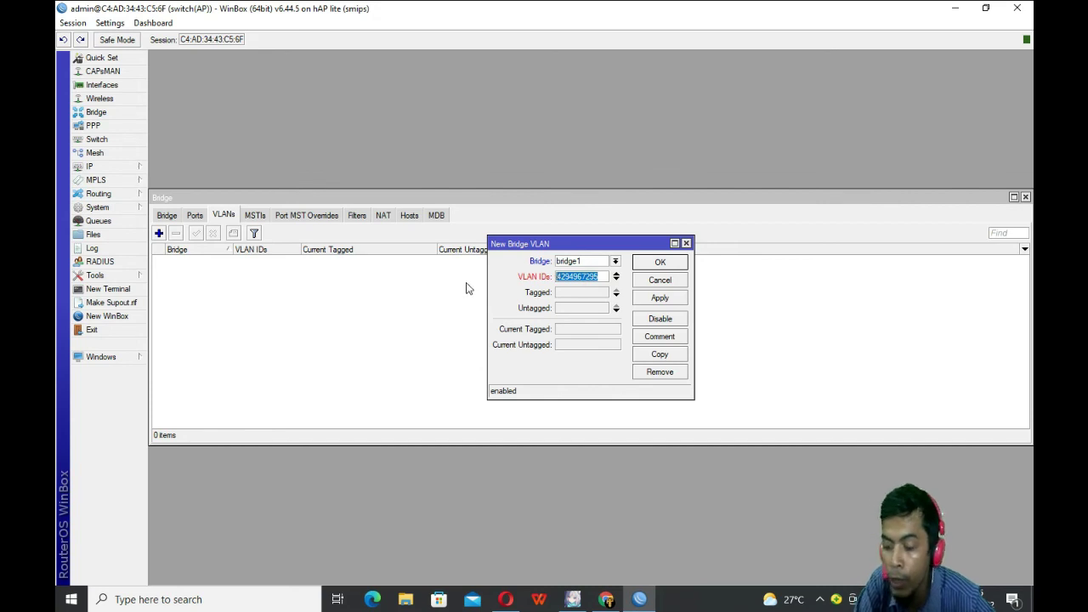
type("10")
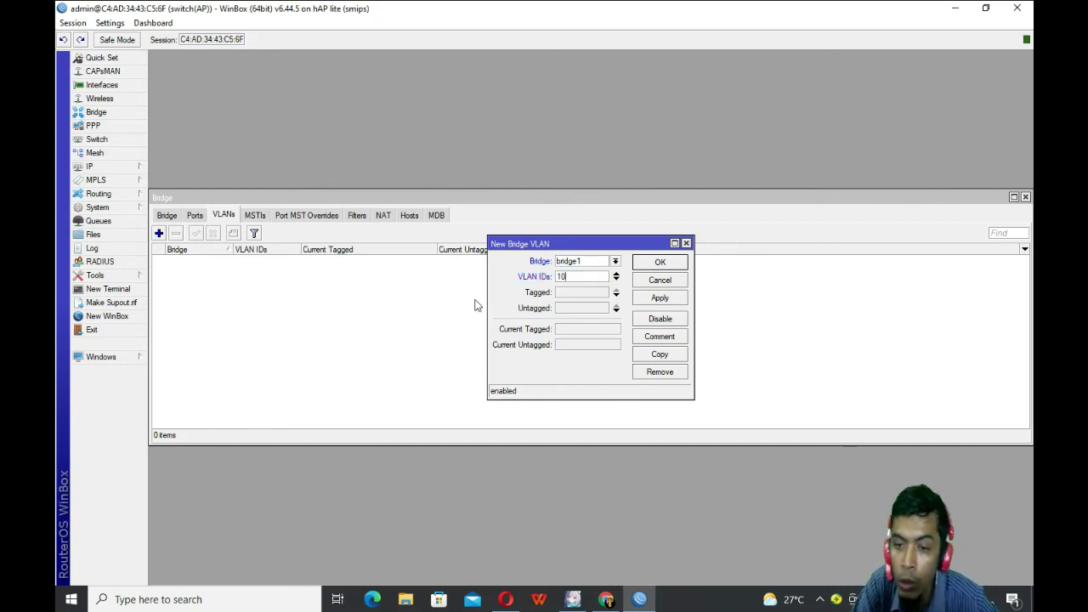
left_click(585, 293)
left_click(585, 293)
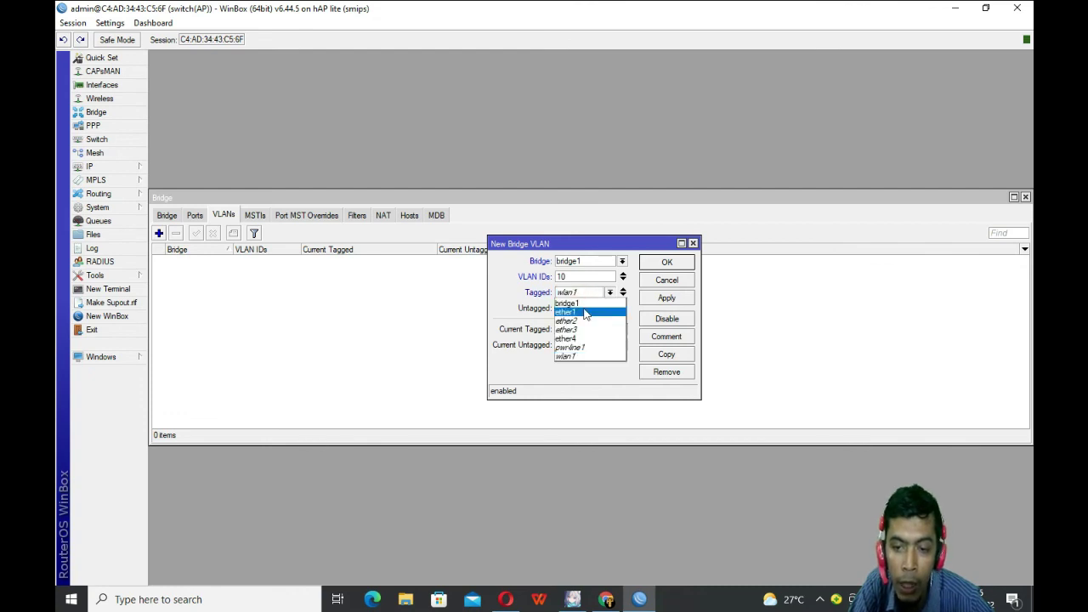
left_click(585, 313)
left_click(584, 310)
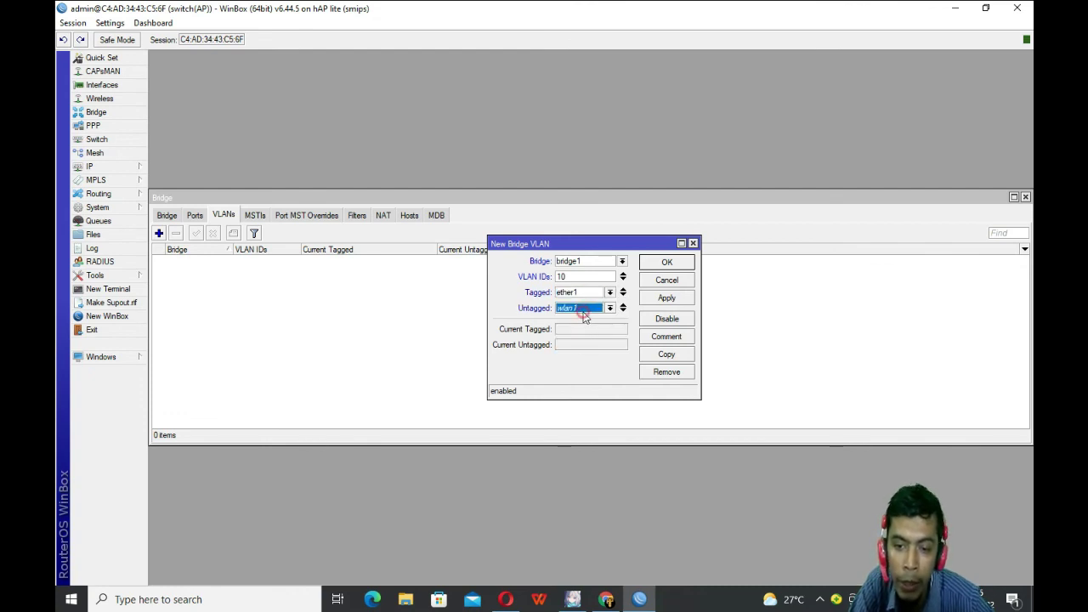
left_click(610, 308)
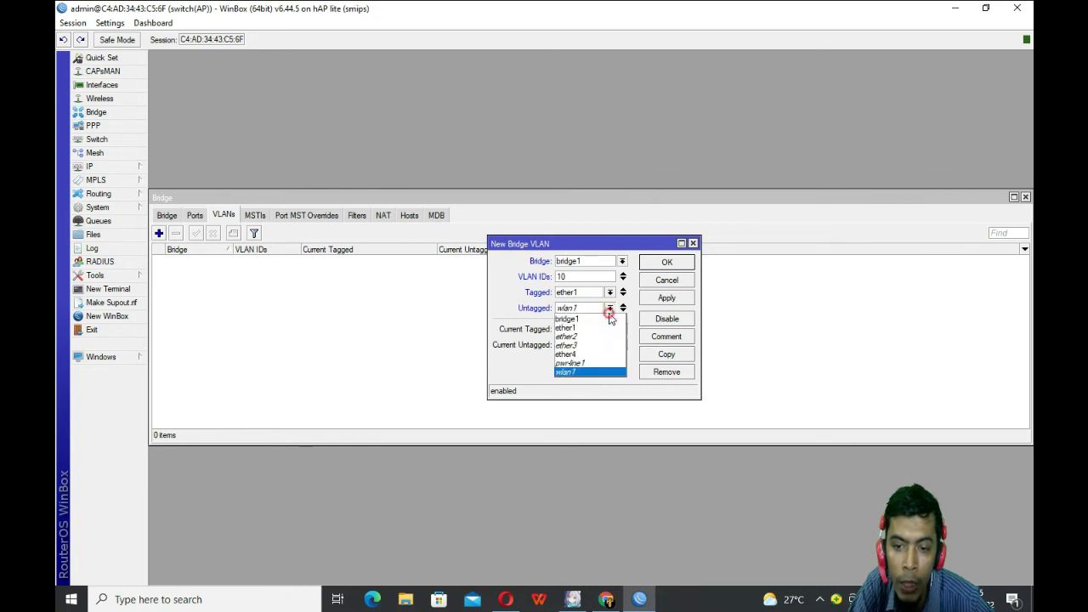
left_click(592, 338)
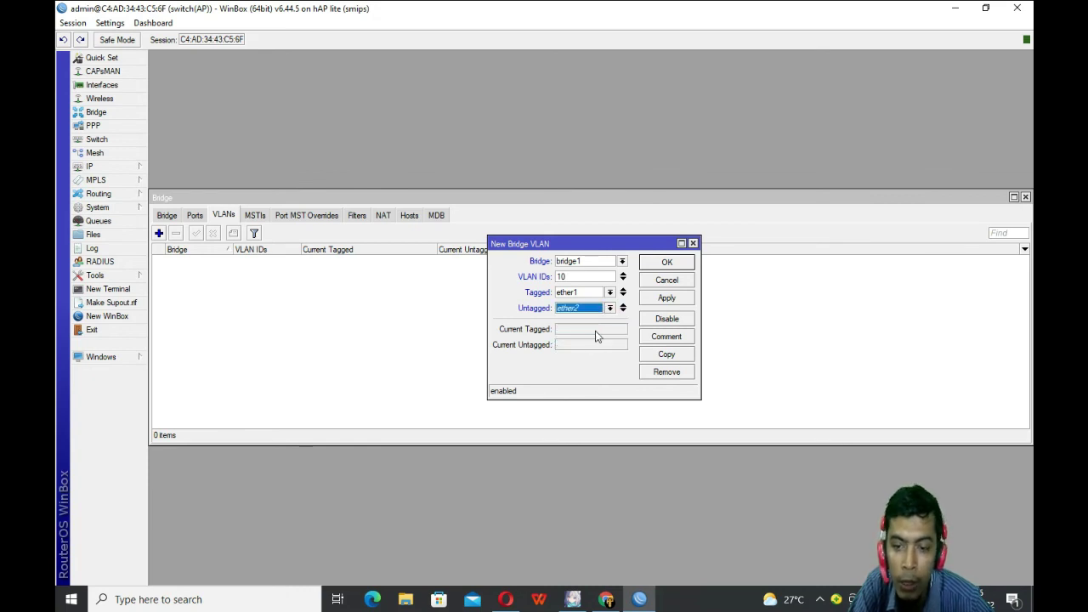
left_click(685, 304)
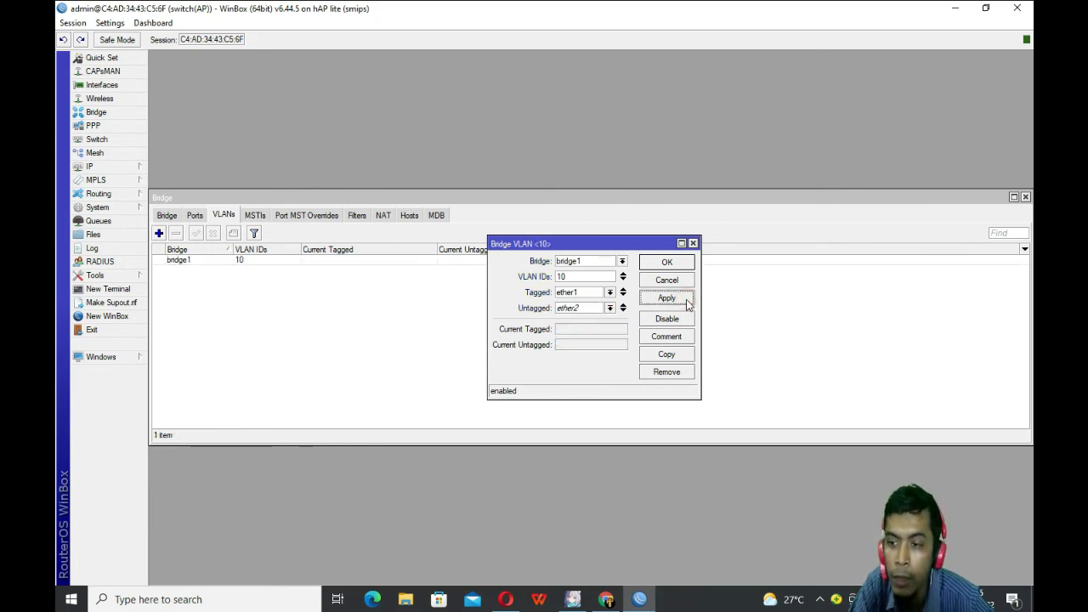
left_click(668, 262)
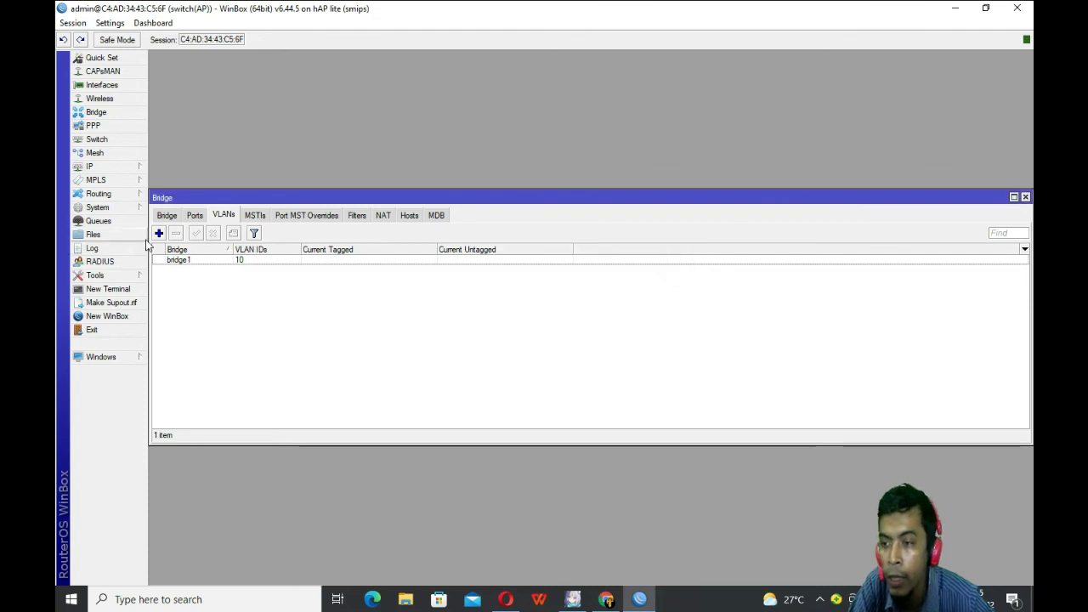
Step: Add a VLAN 20 entry with ether1 as tagged port and ether3 as untagged port
left_click(159, 234)
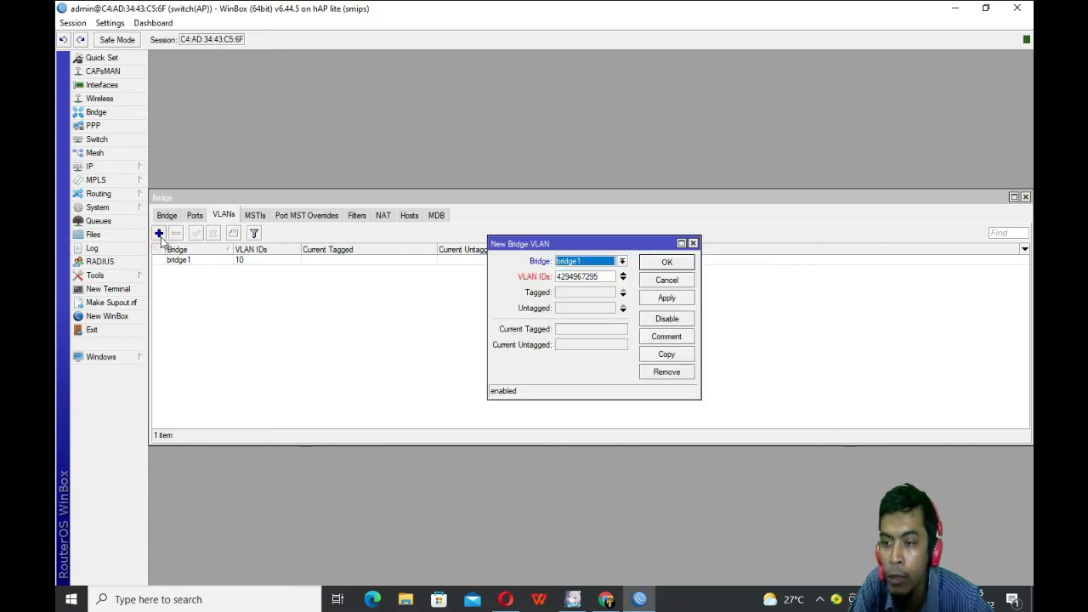
double_click(608, 278)
type("20")
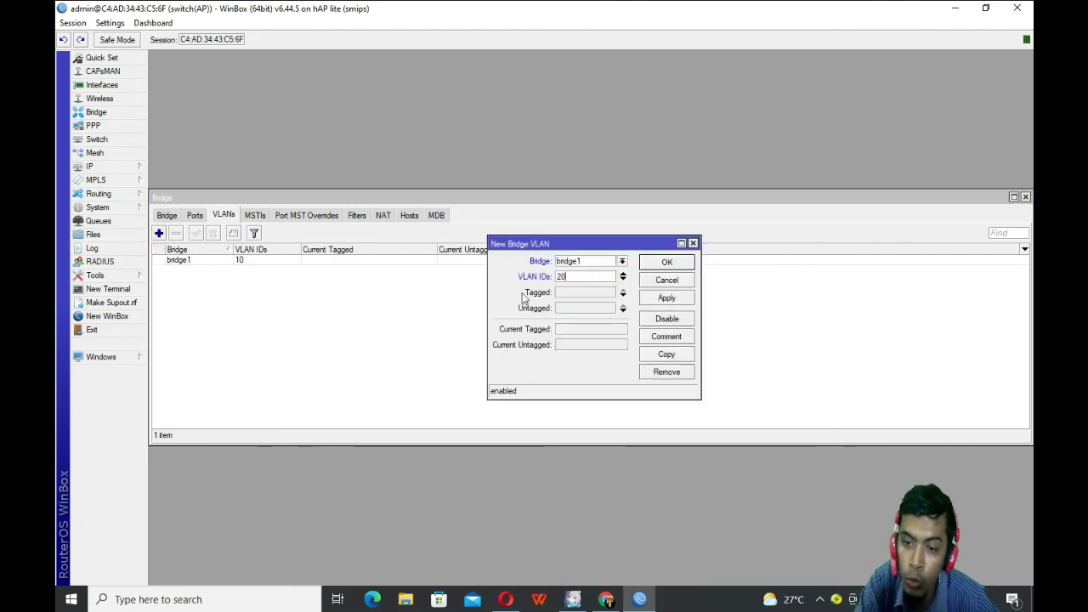
left_click(561, 293)
left_click(566, 294)
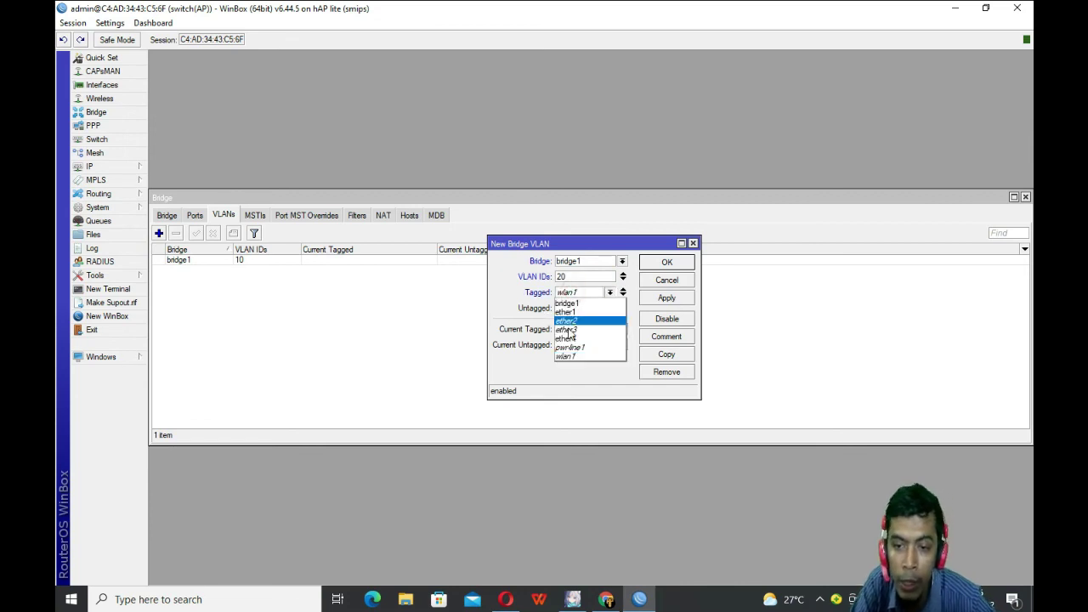
left_click(566, 312)
left_click(570, 308)
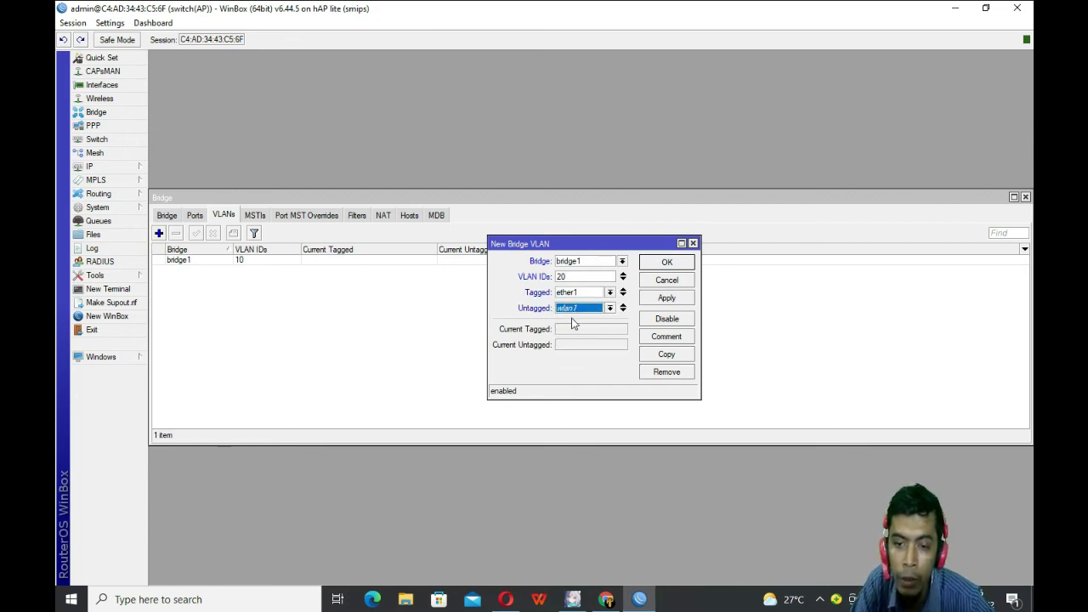
left_click(575, 309)
left_click(570, 346)
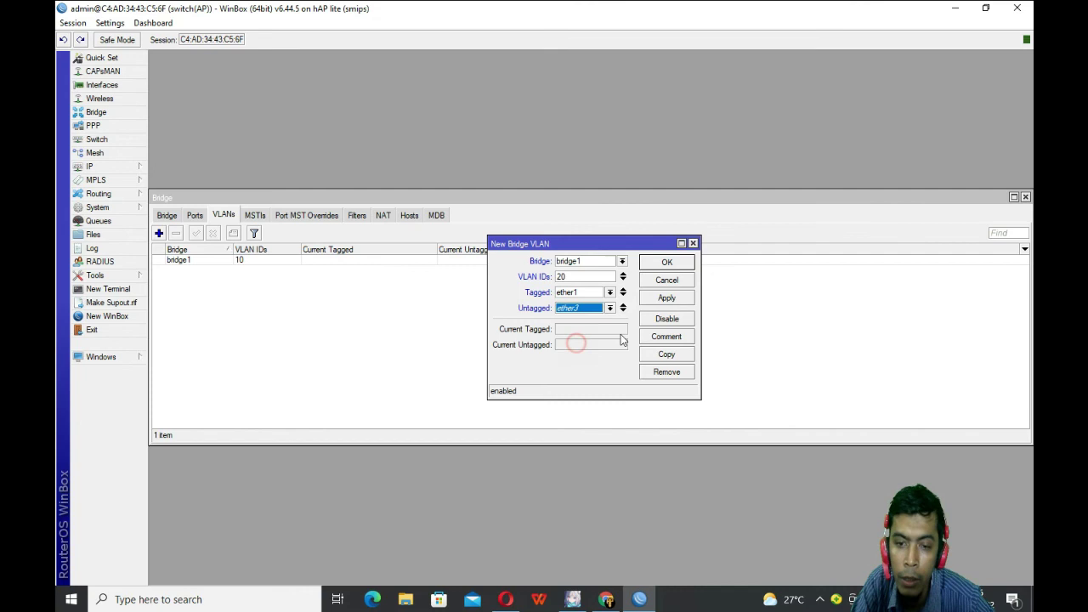
left_click(673, 303)
left_click(676, 265)
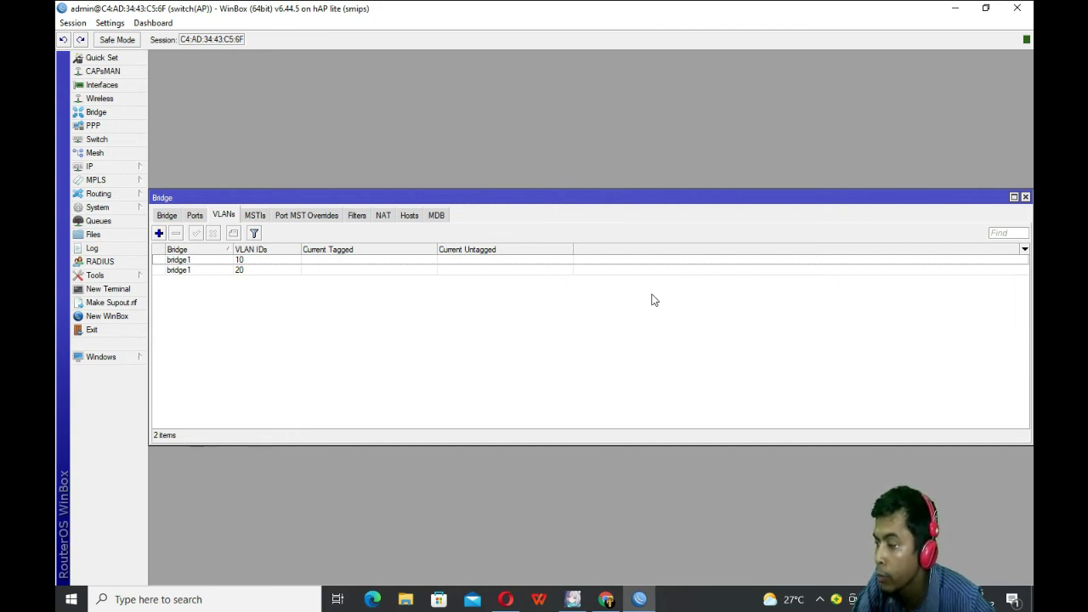
Step: Tick VLAN Filtering on the VLAN tab of bridge1's settings and save
left_click(167, 218)
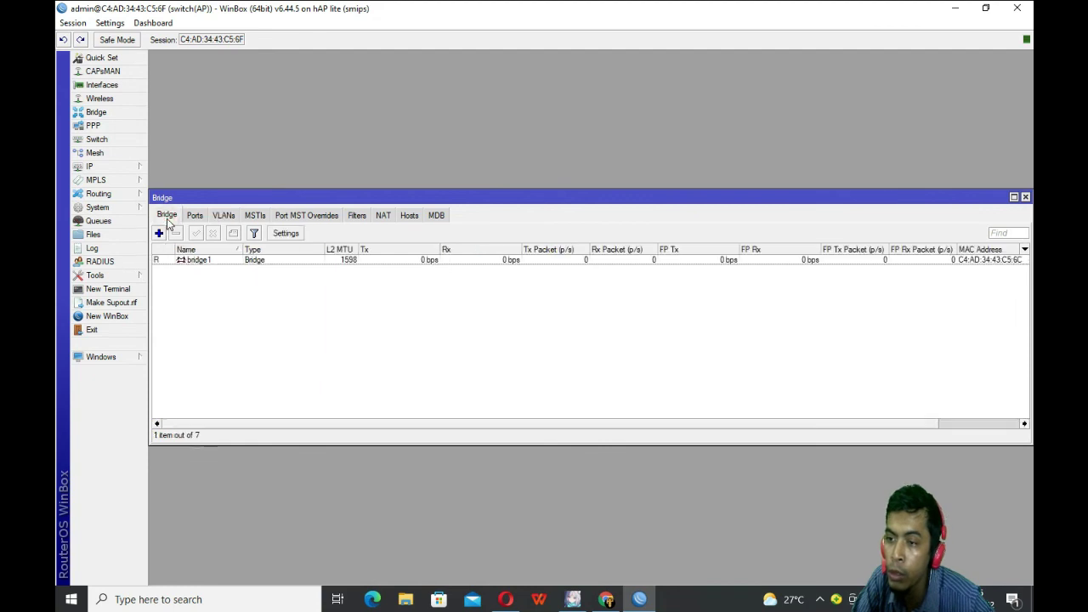
double_click(218, 262)
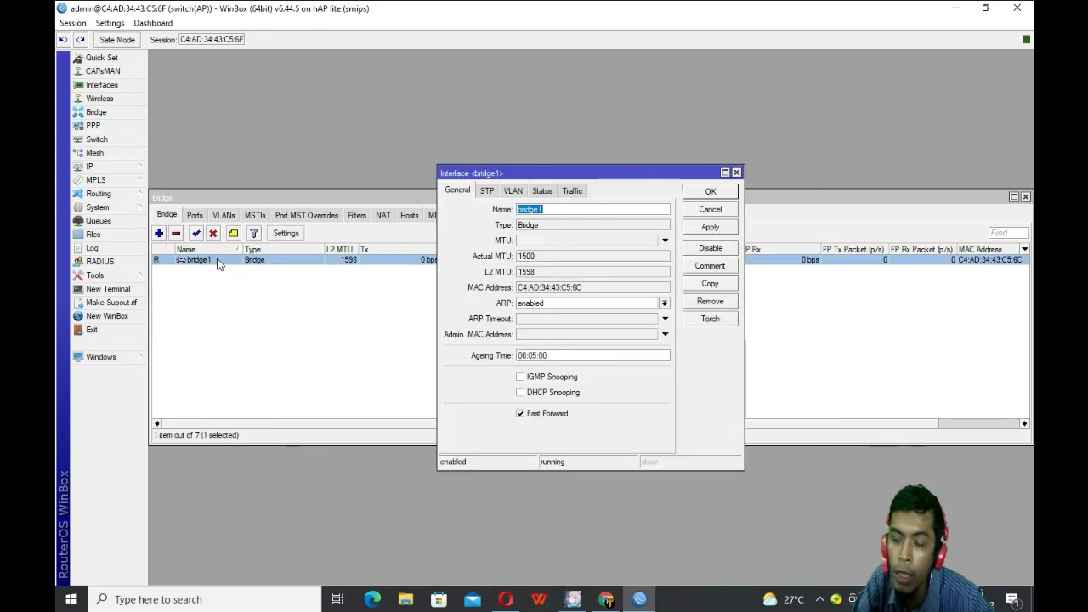
left_click(512, 191)
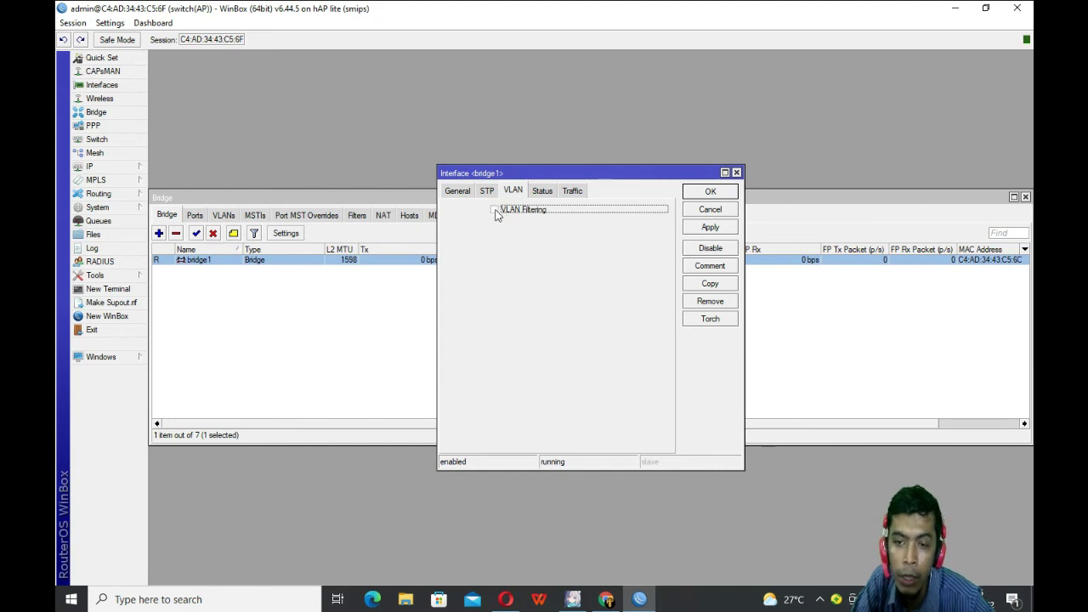
left_click(495, 210)
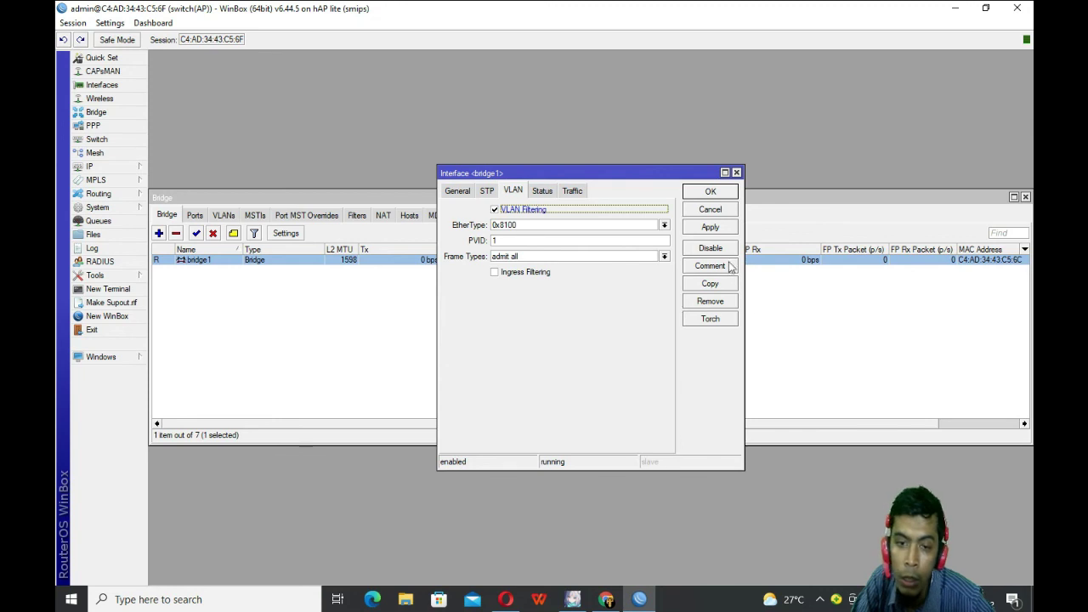
left_click(721, 228)
left_click(711, 192)
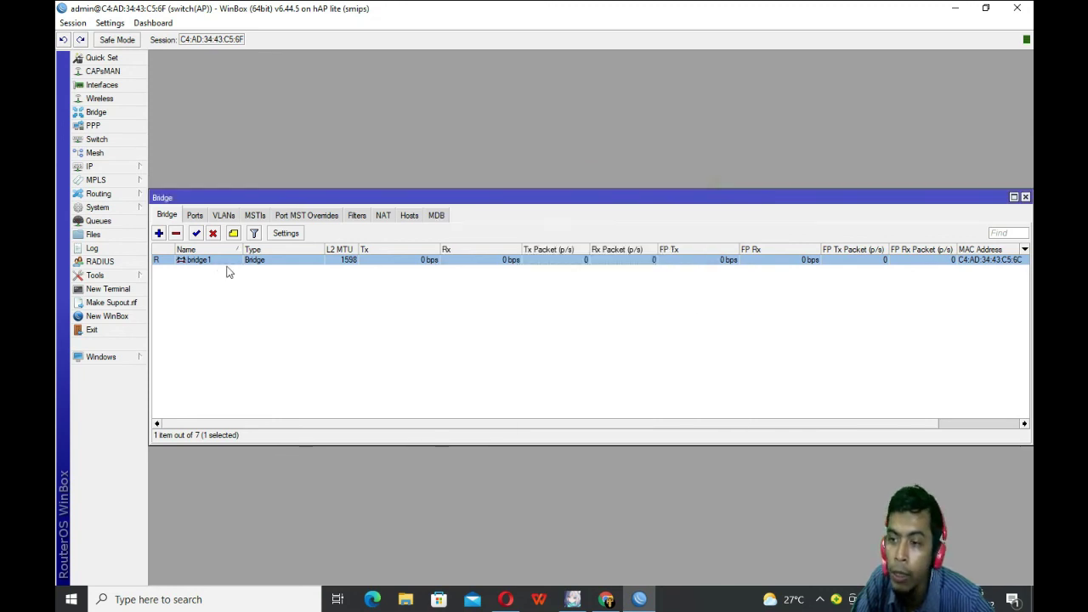
Step: Check ether1's bridge port settings, then select ether2 in the Ports list
left_click(199, 218)
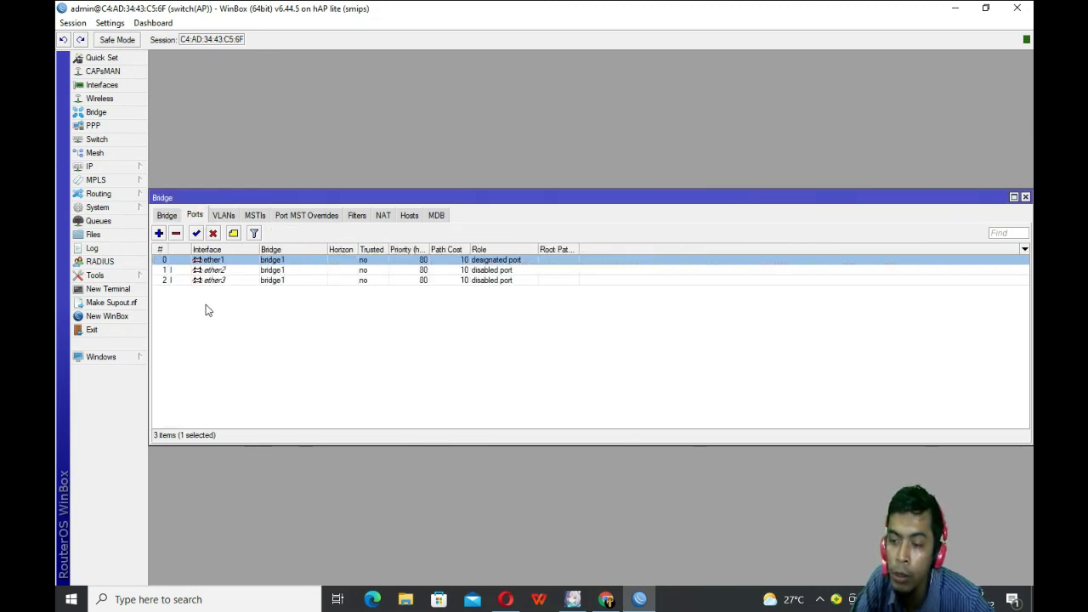
double_click(208, 259)
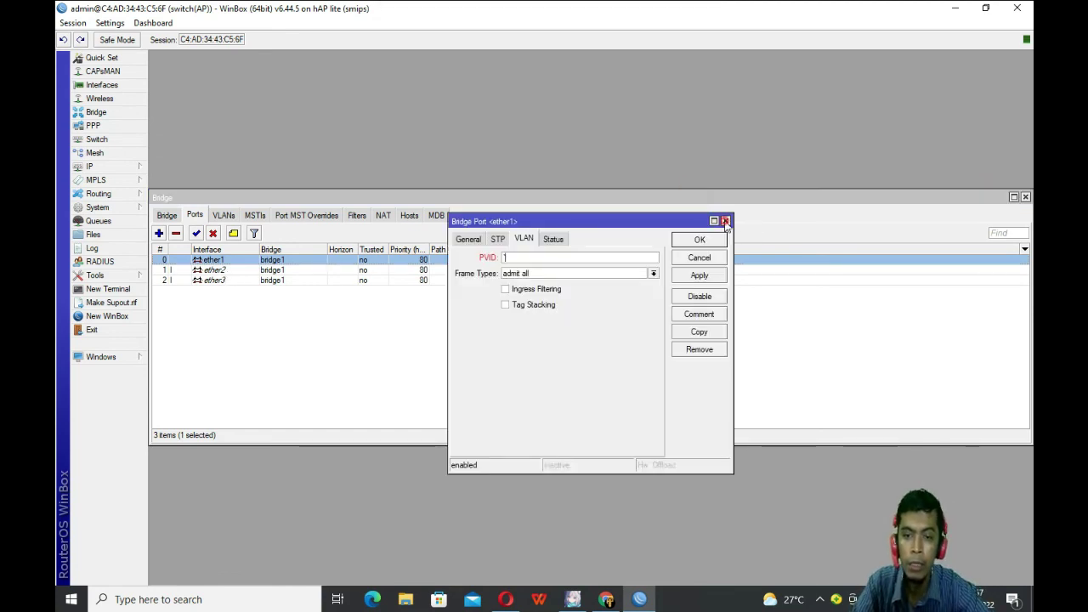
left_click(725, 220)
left_click(271, 388)
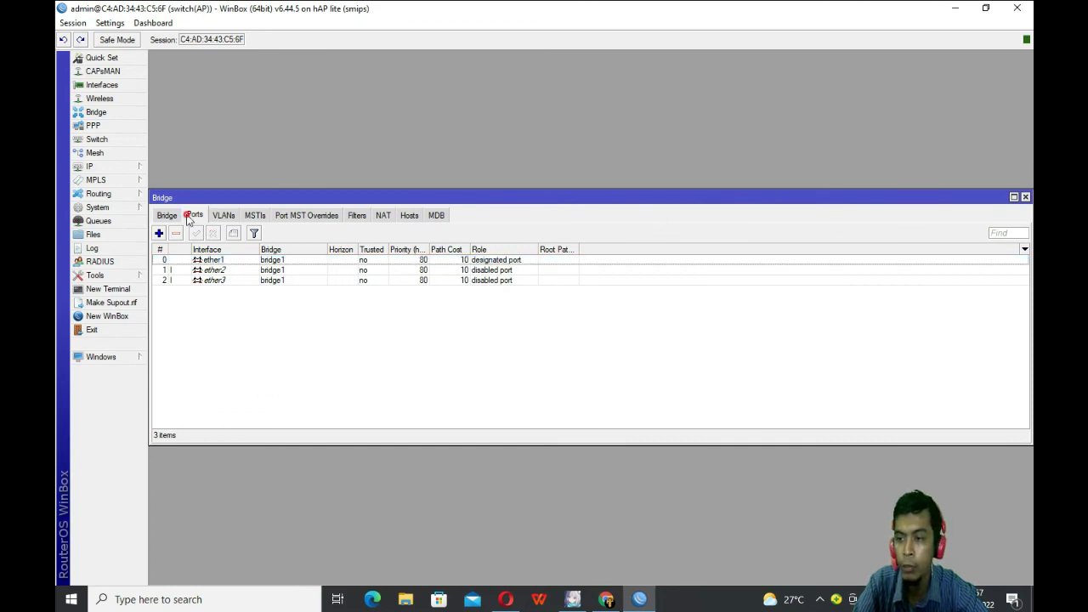
left_click(219, 260)
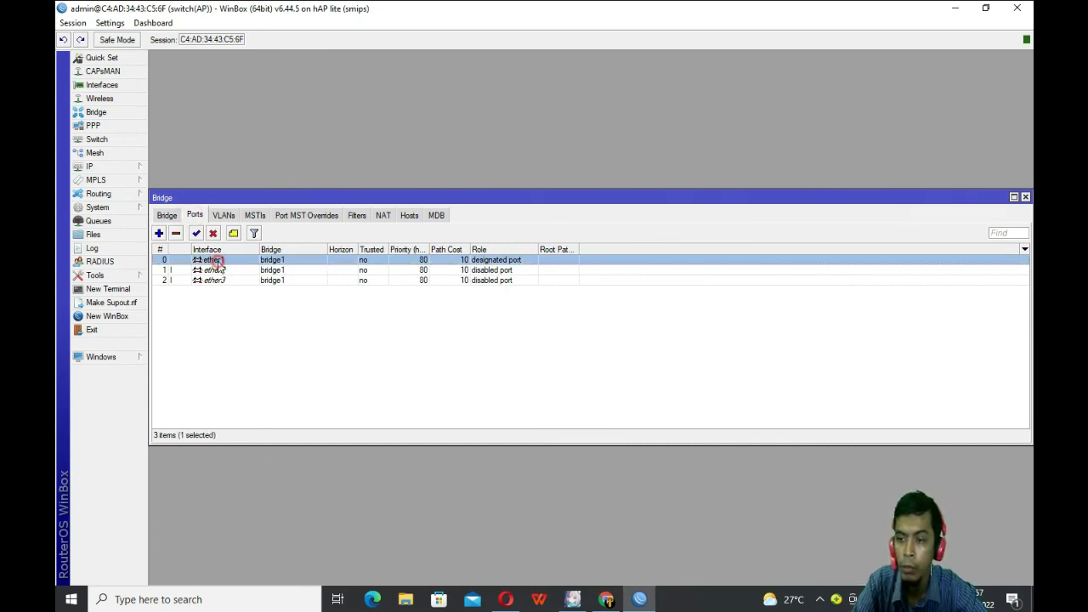
left_click(218, 271)
left_click(223, 287)
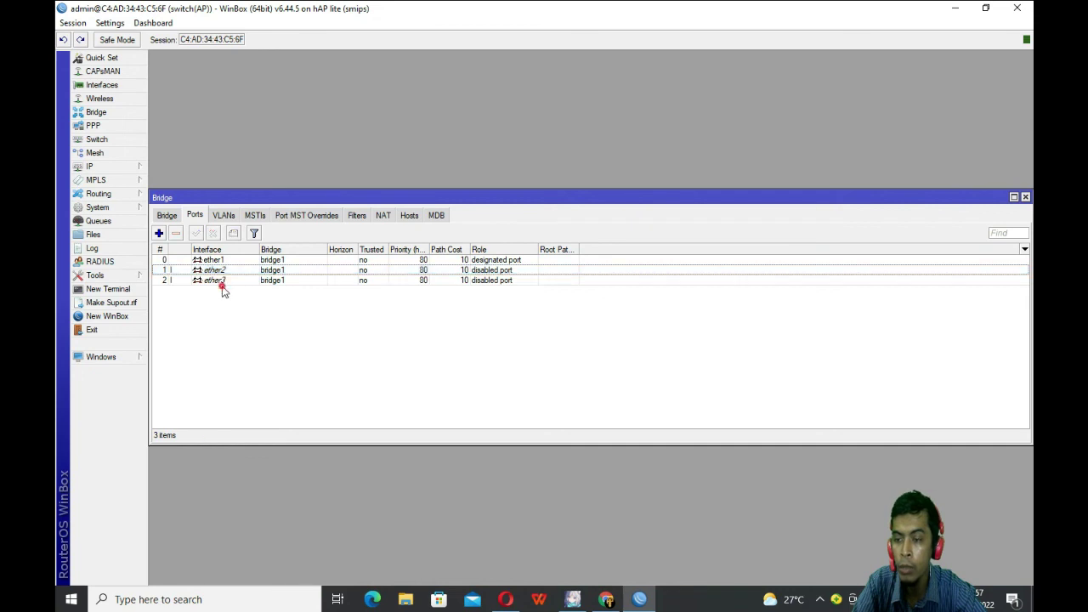
left_click(217, 270)
Step: Set ether2's PVID to 10
double_click(217, 271)
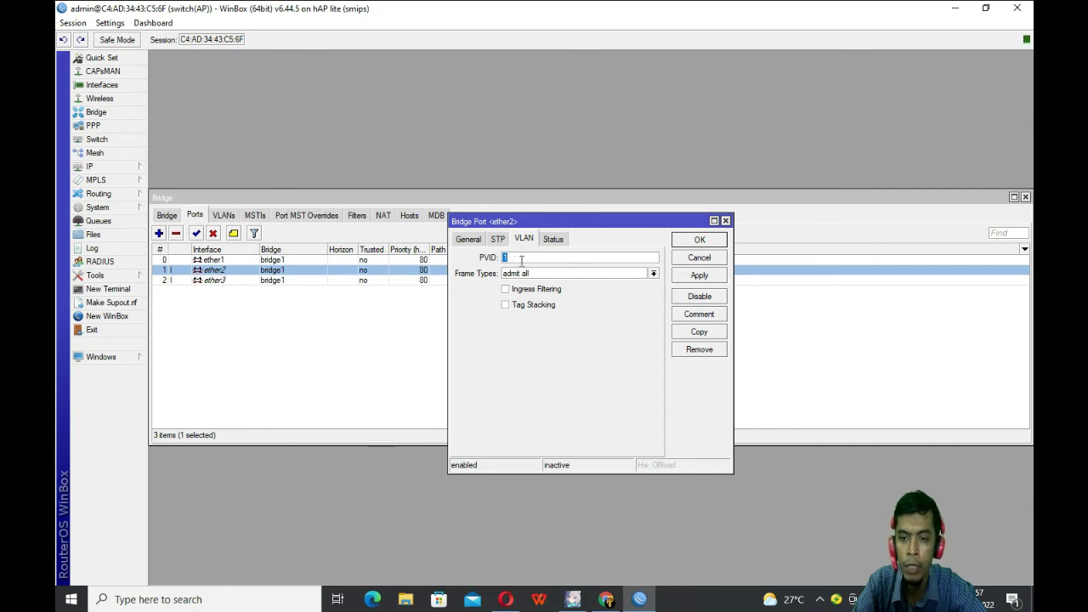
left_click(525, 260)
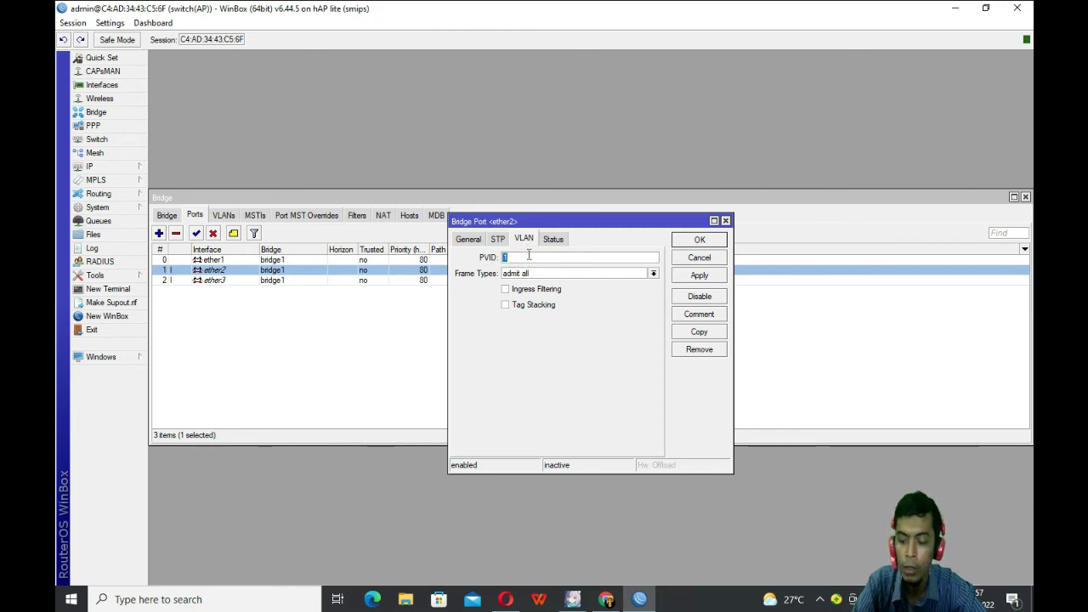
left_click(529, 255)
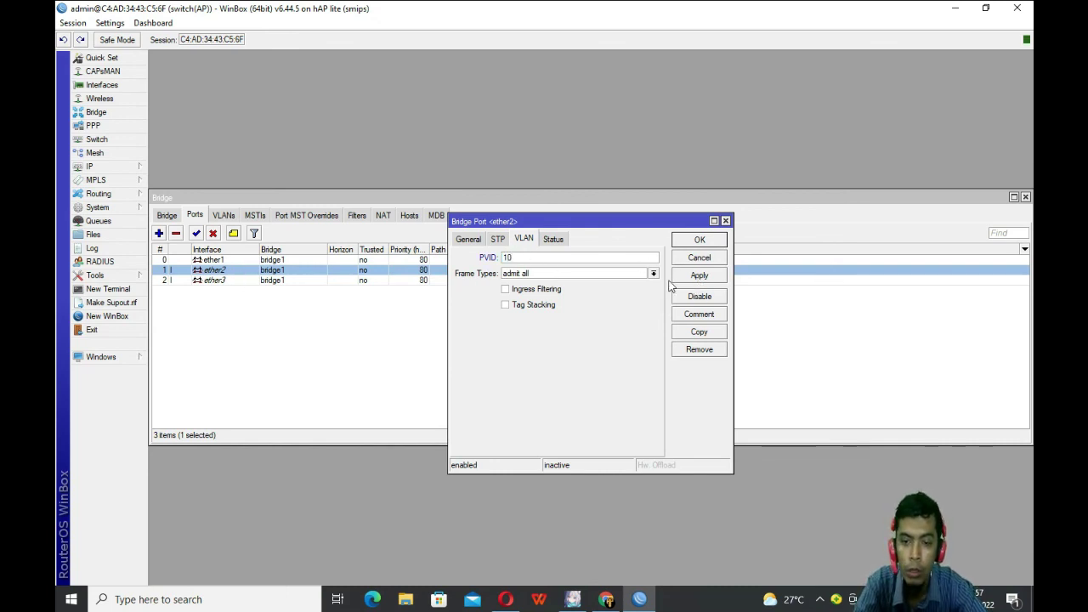
left_click(709, 282)
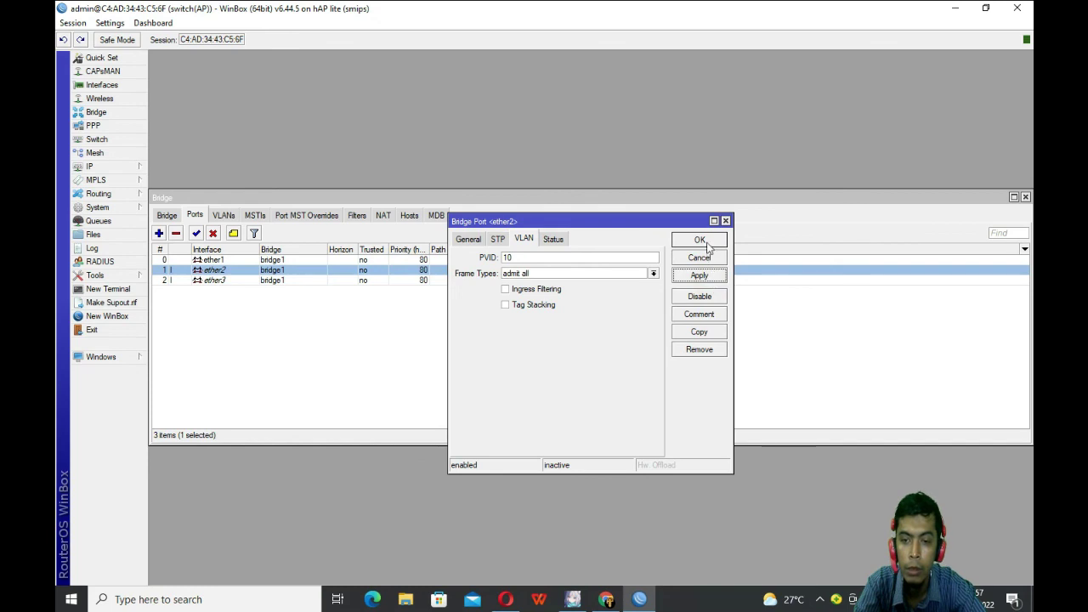
left_click(700, 240)
left_click(491, 304)
Step: Set ether3's PVID to 20
left_click(226, 283)
double_click(227, 283)
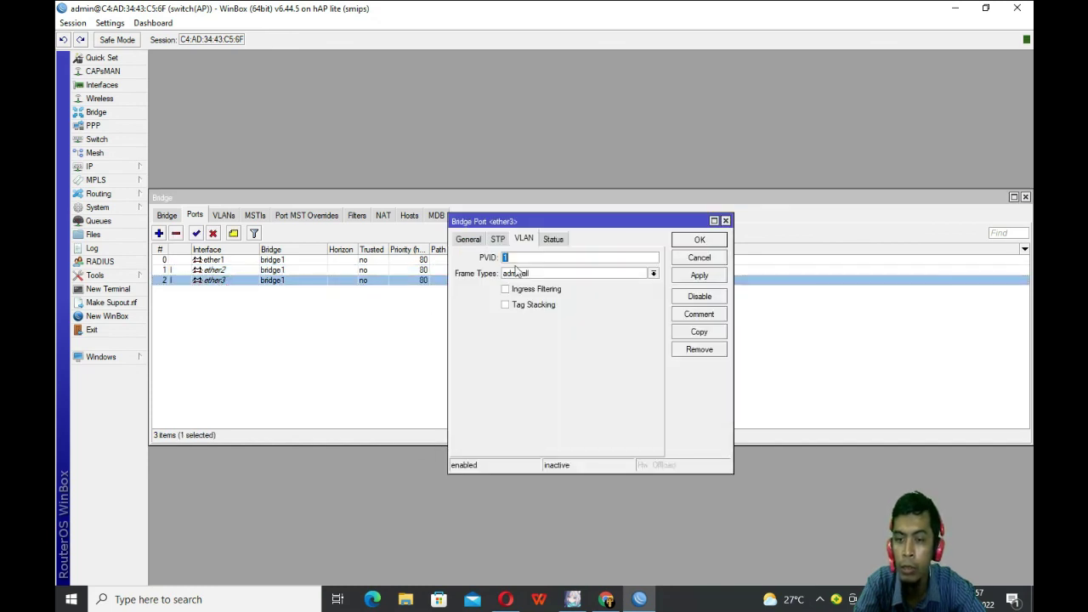
type("2")
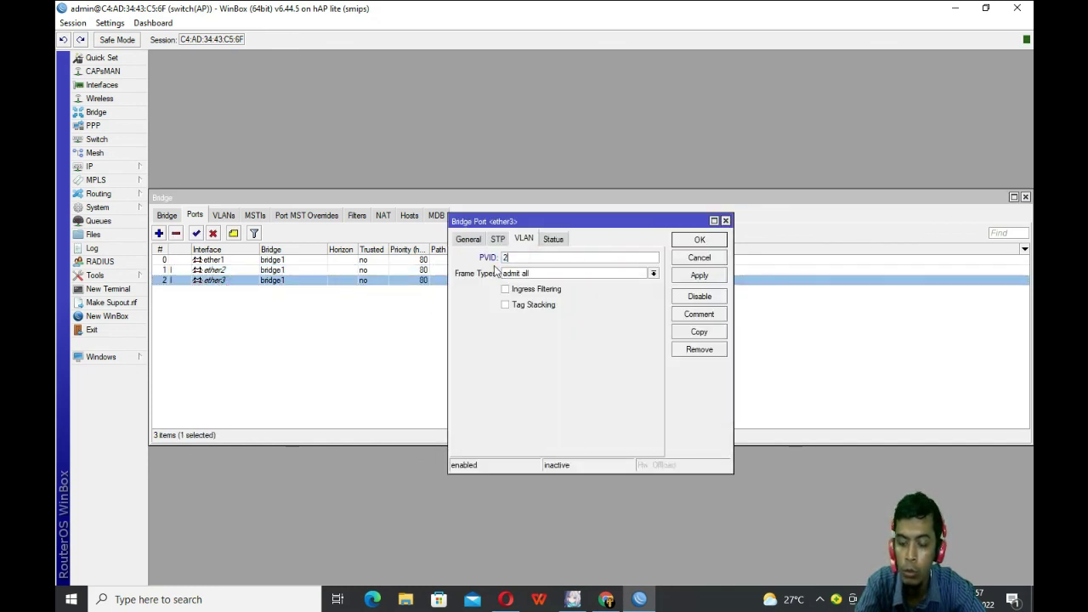
type("0")
left_click(693, 279)
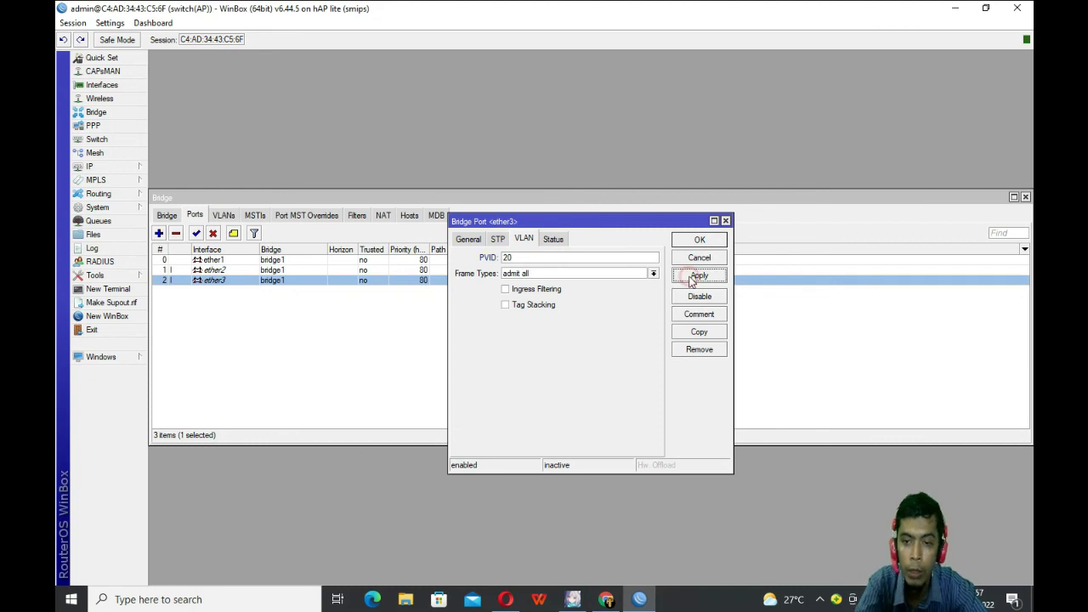
left_click(699, 242)
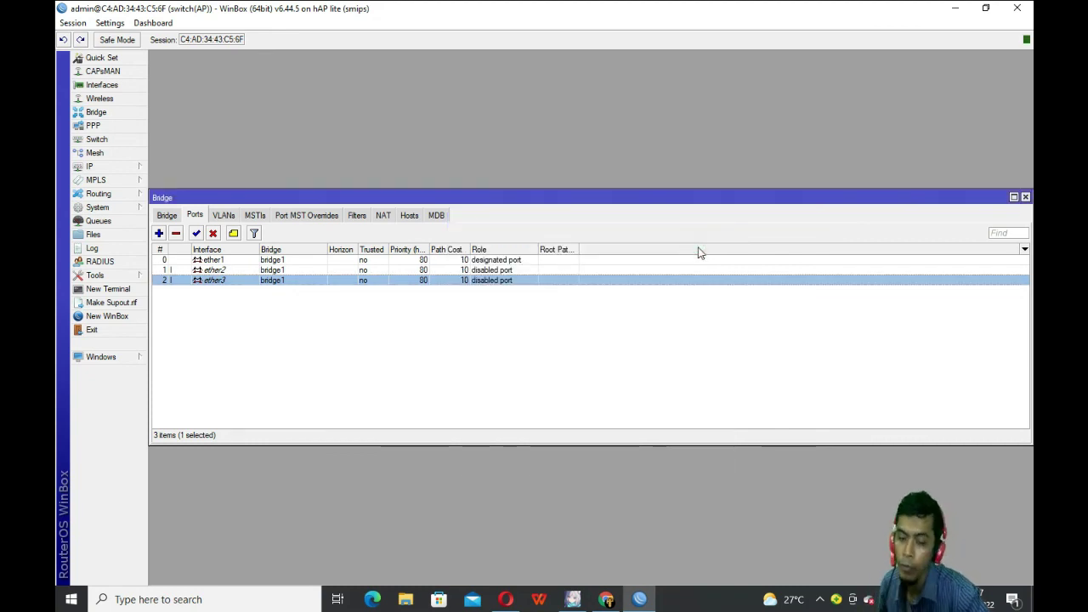